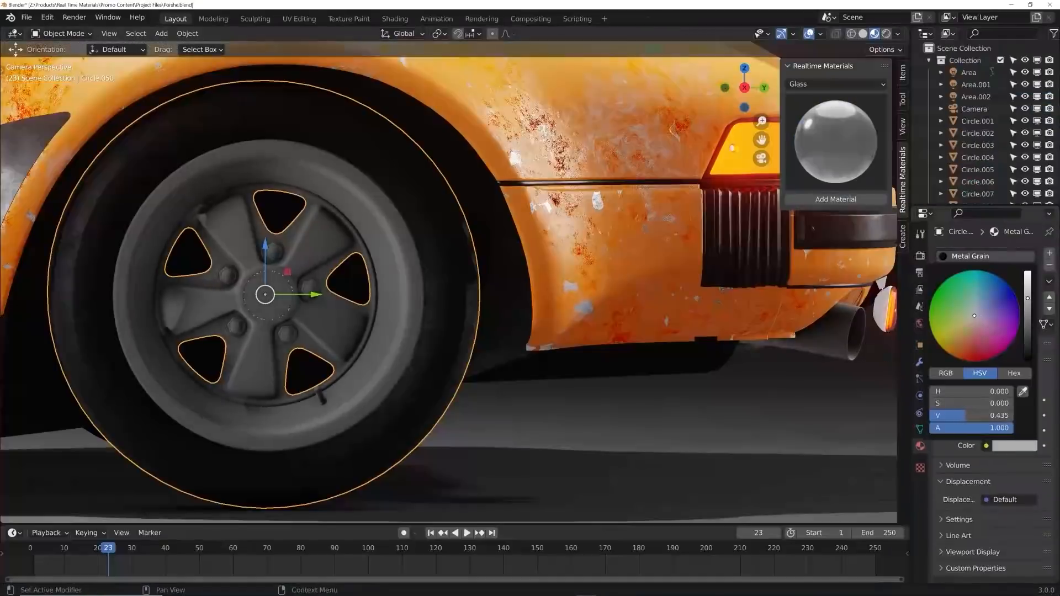
Step: Adjust the color of the car wheel's Metal Grain material
drag(1033, 430, 1024, 430)
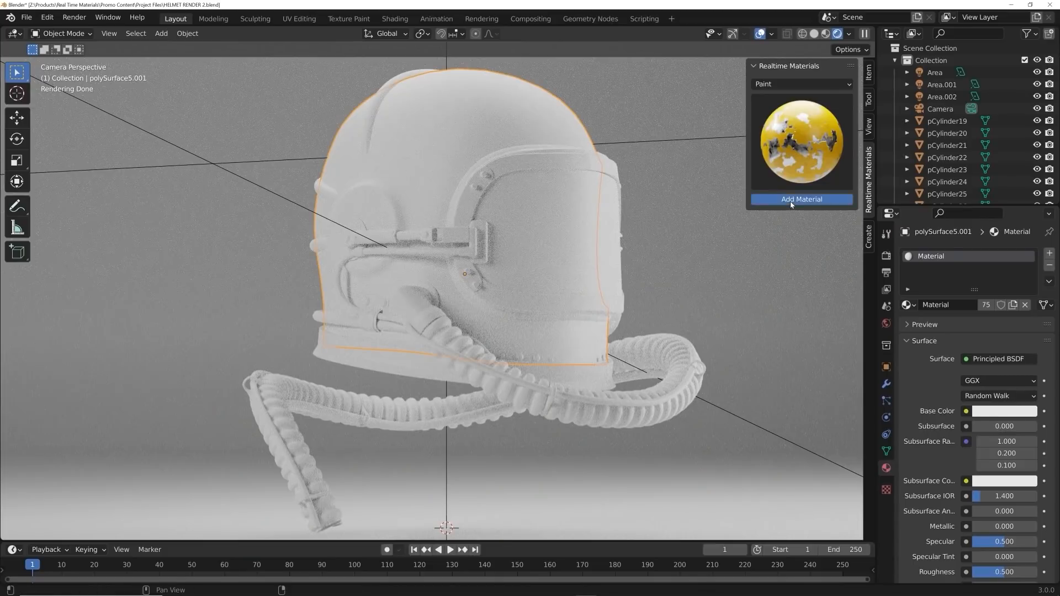
Step: Apply the yellow Paint material to the helmet shell and recolor its paint orange, with hue 0.021, saturation 1 and value 0.799
click(790, 201)
click(990, 473)
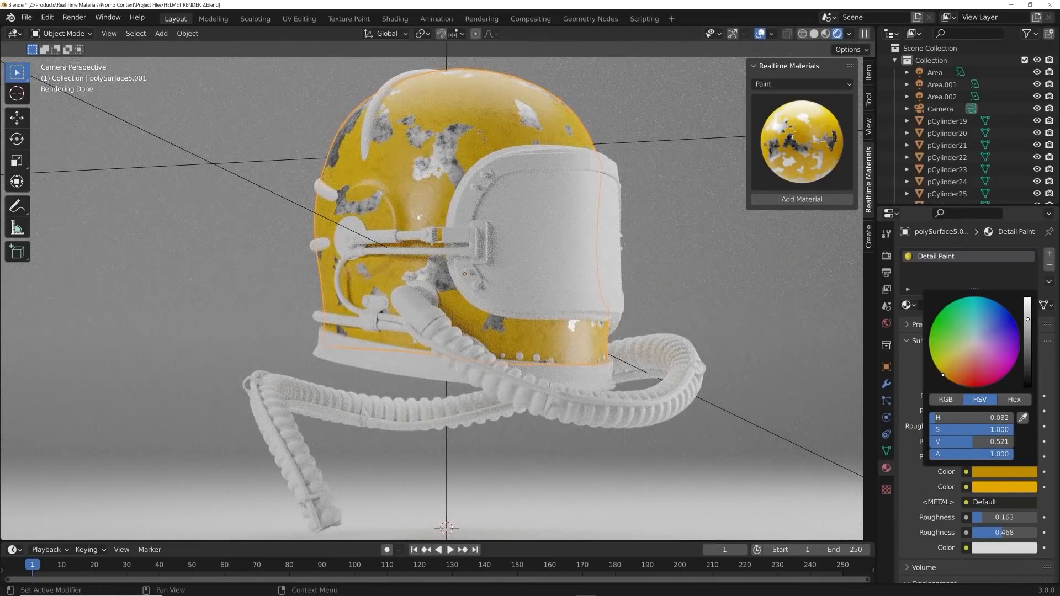
click(957, 382)
click(1016, 486)
click(971, 402)
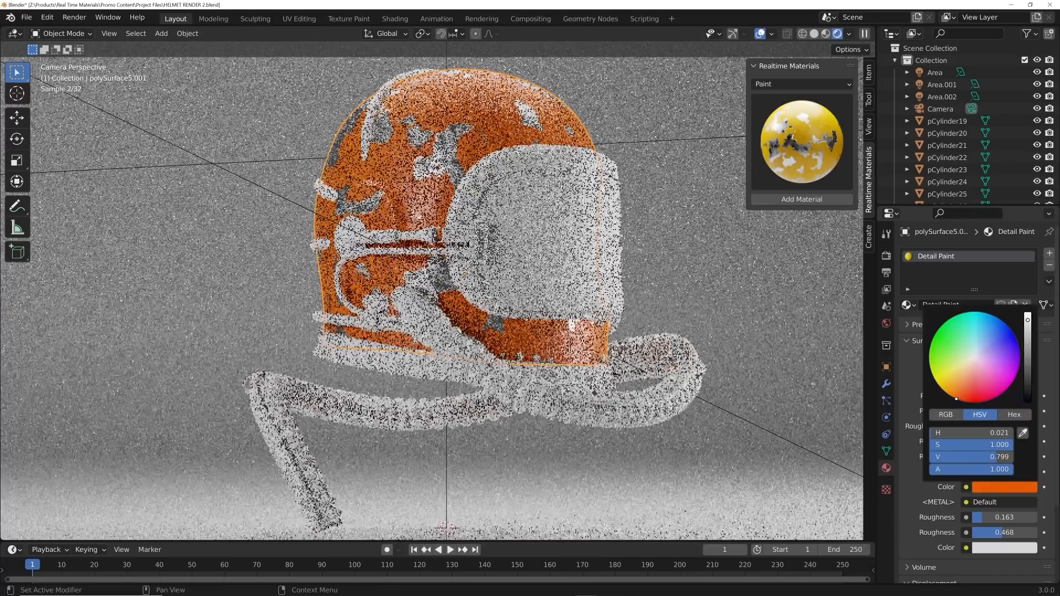
Step: Add the clear material from the Glass category of Realtime Materials to the helmet's visor
click(552, 198)
click(777, 84)
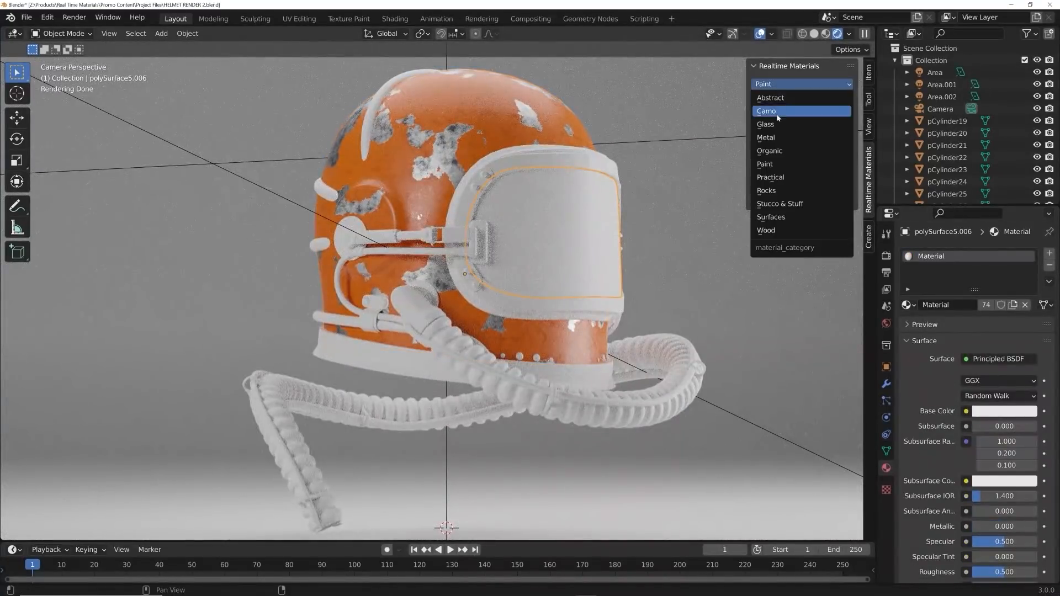
click(773, 115)
click(533, 284)
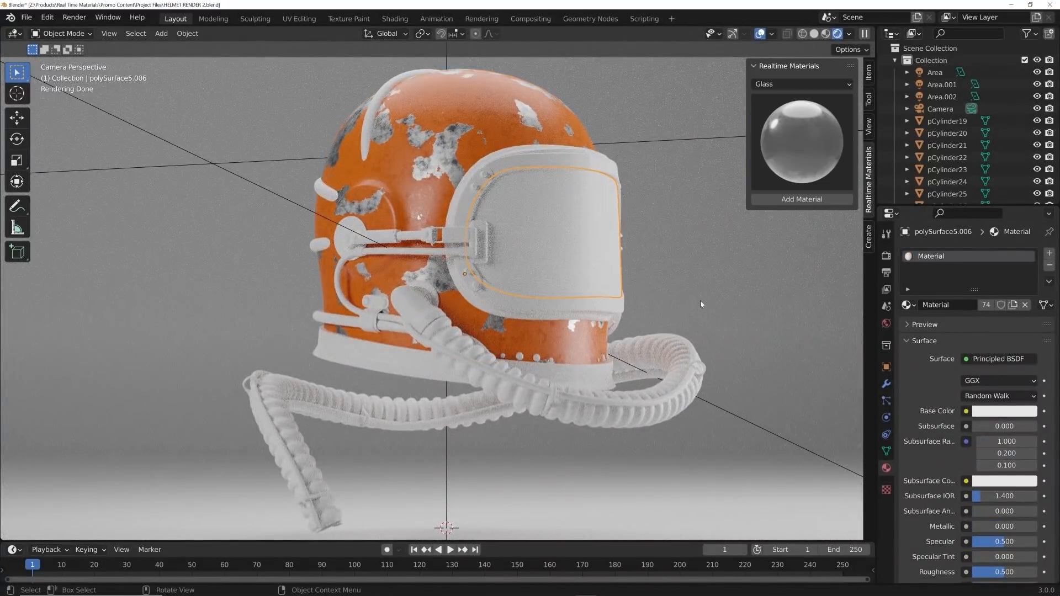
click(778, 200)
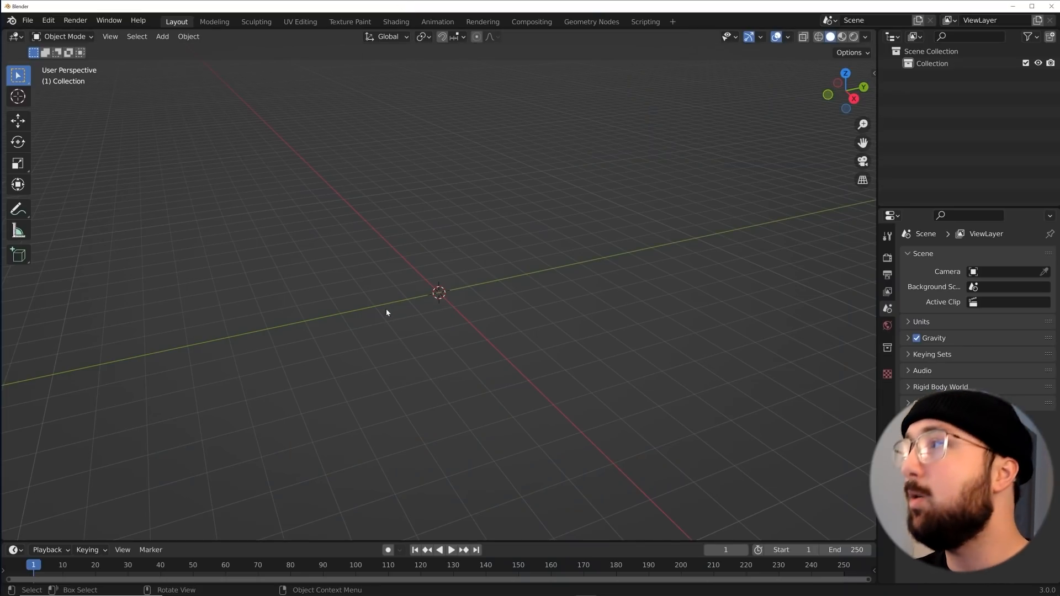
Step: Set the render engine to Eevee with Ambient Occlusion, Bloom, Screen Space Reflections and Motion Blur enabled
click(886, 258)
click(986, 254)
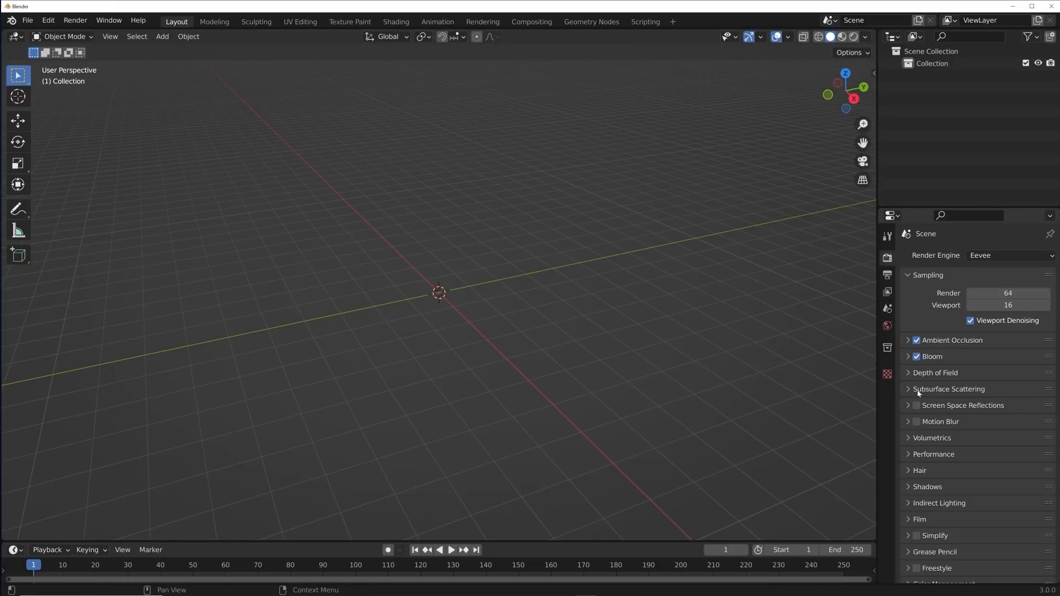
click(908, 406)
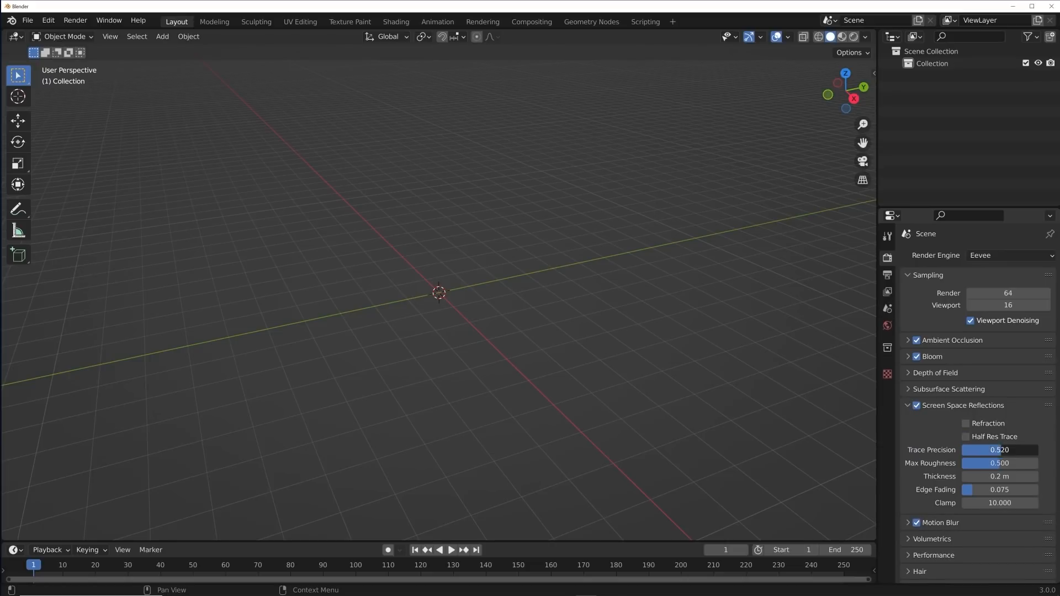
click(908, 407)
Step: Add a torus mesh at the center of the scene
middle_drag(504, 343, 479, 255)
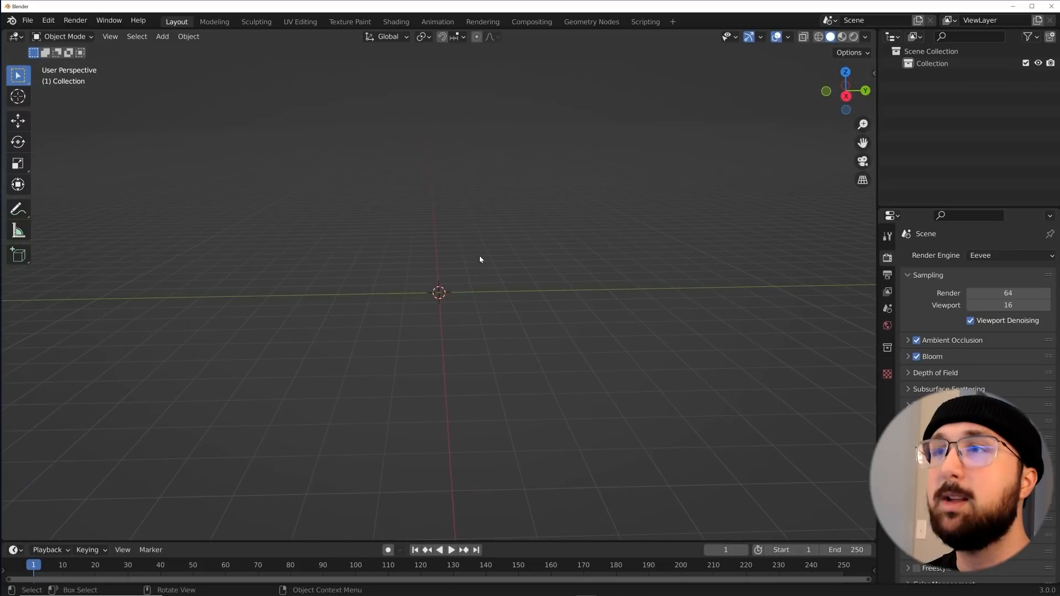
key(shift+a)
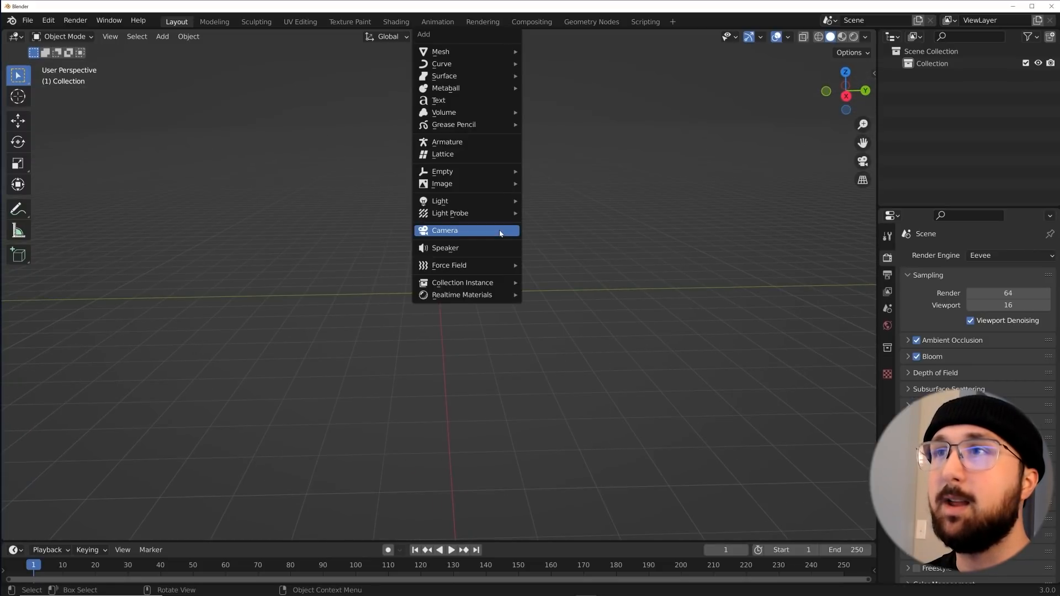
mouse_move(485, 53)
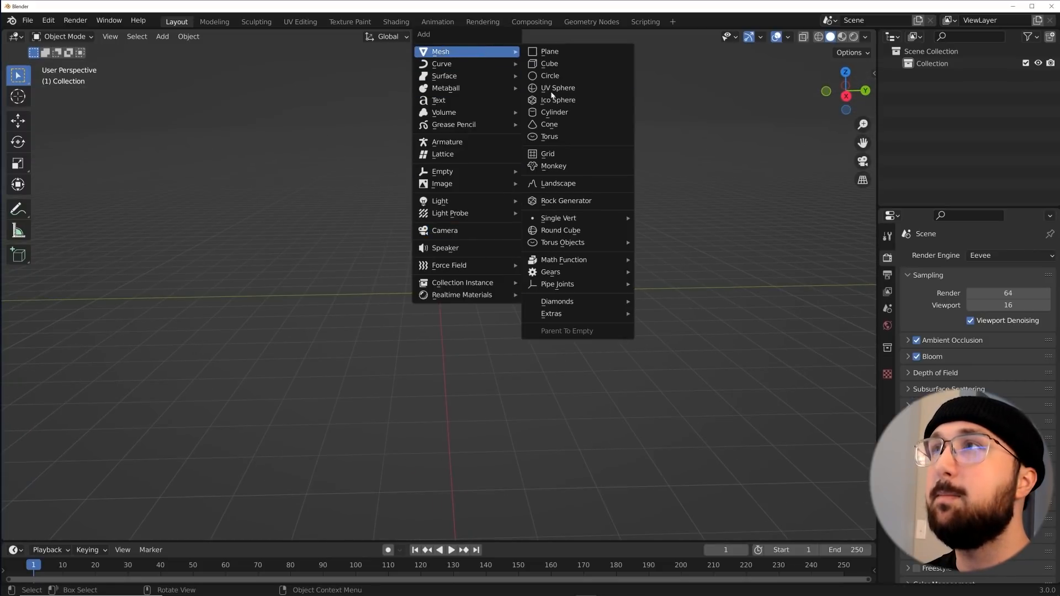
click(548, 136)
scroll(482, 270, up, 5)
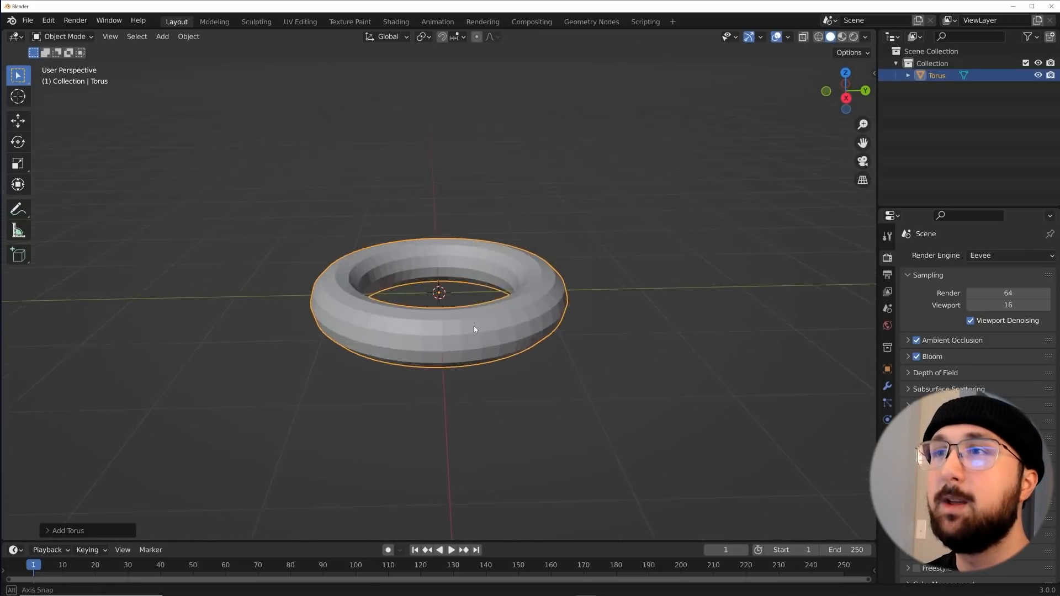
middle_drag(473, 325, 453, 397)
Step: Adjust the new torus's radii to turn it into a thin, slightly wider ring
click(72, 530)
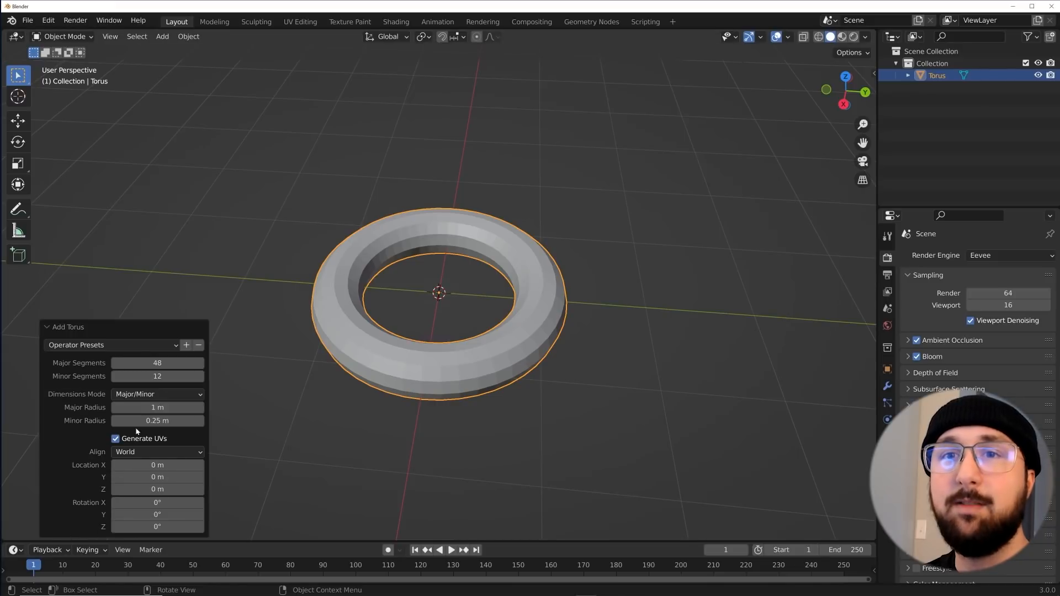
drag(160, 422, 212, 408)
click(144, 328)
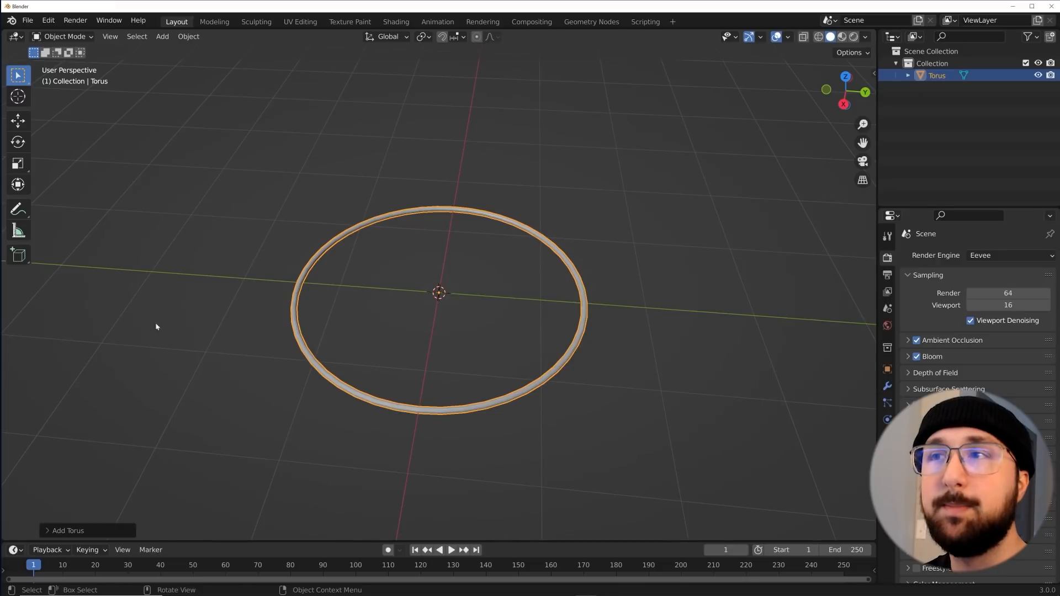
Step: Rotate the ring 90° around the X axis so that it stands upright
text(r)
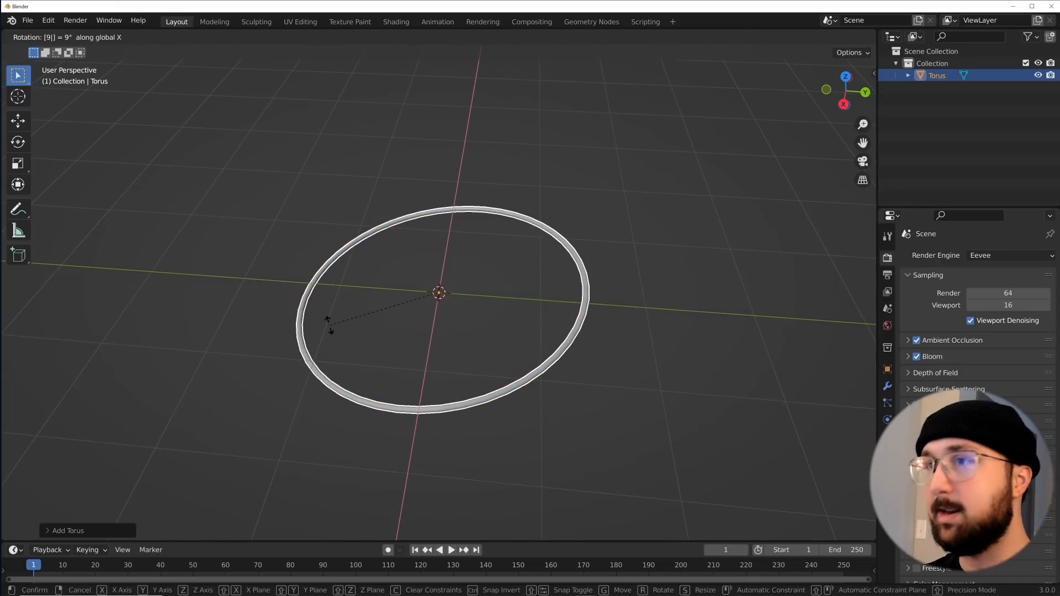
text(x90)
key(Return)
middle_drag(404, 350, 535, 422)
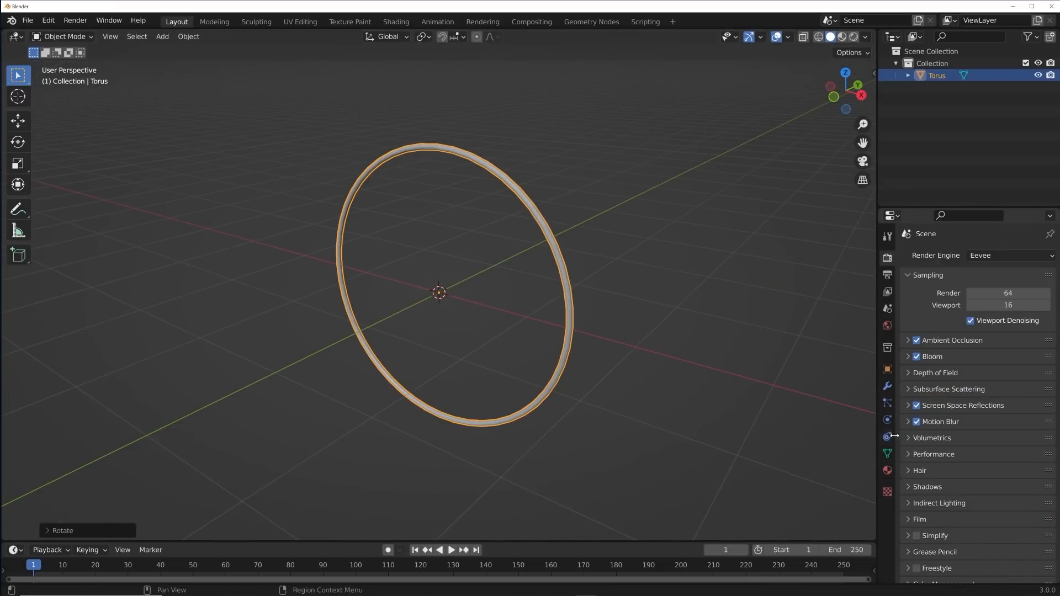
Step: Add a particle system to the ring and set its type to Hair
click(887, 405)
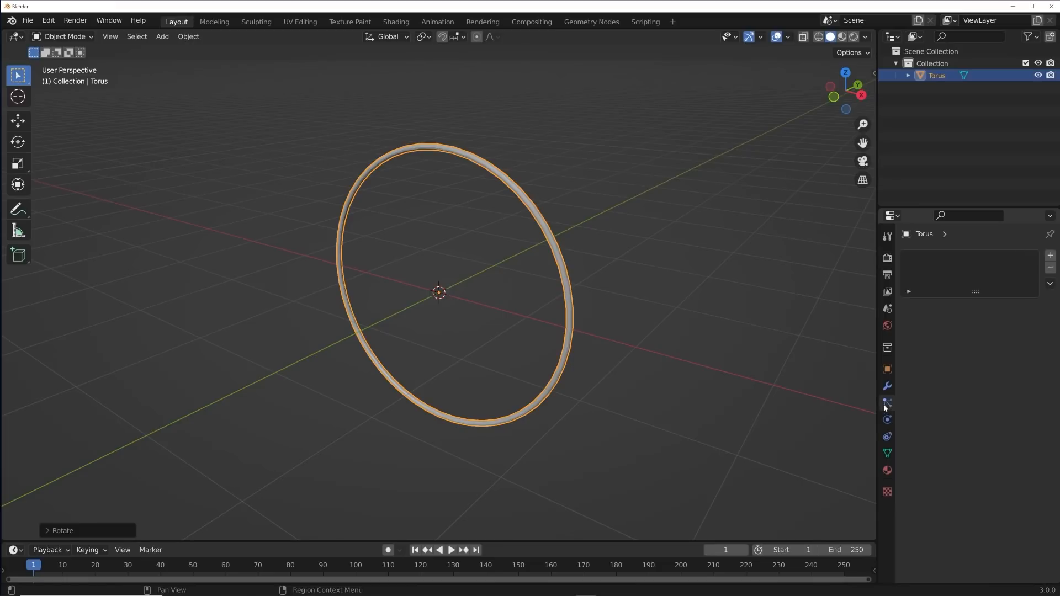
click(1051, 256)
click(1016, 322)
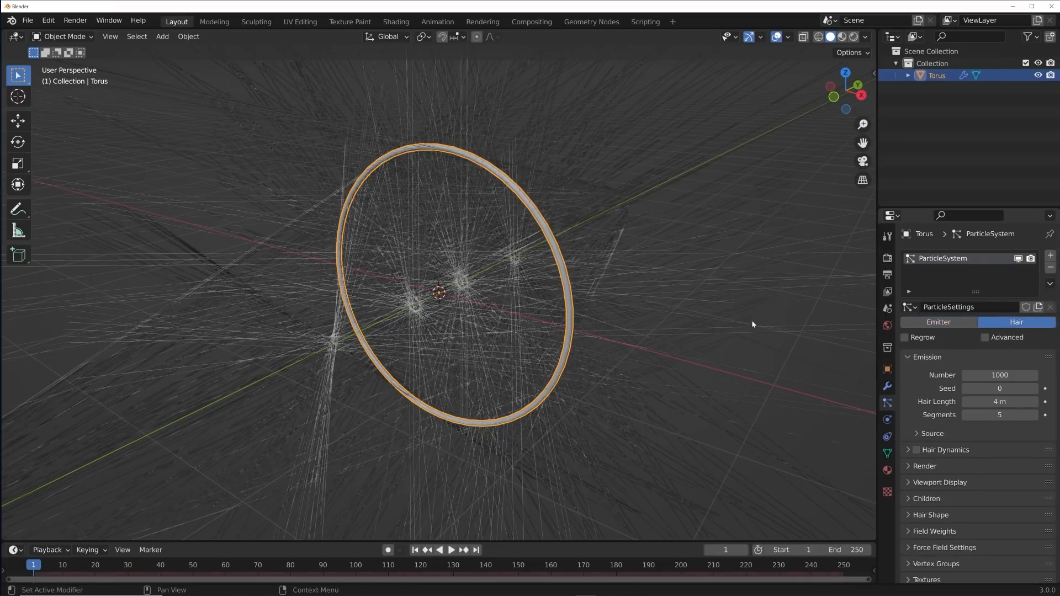
middle_drag(541, 276, 610, 288)
middle_drag(559, 362, 528, 350)
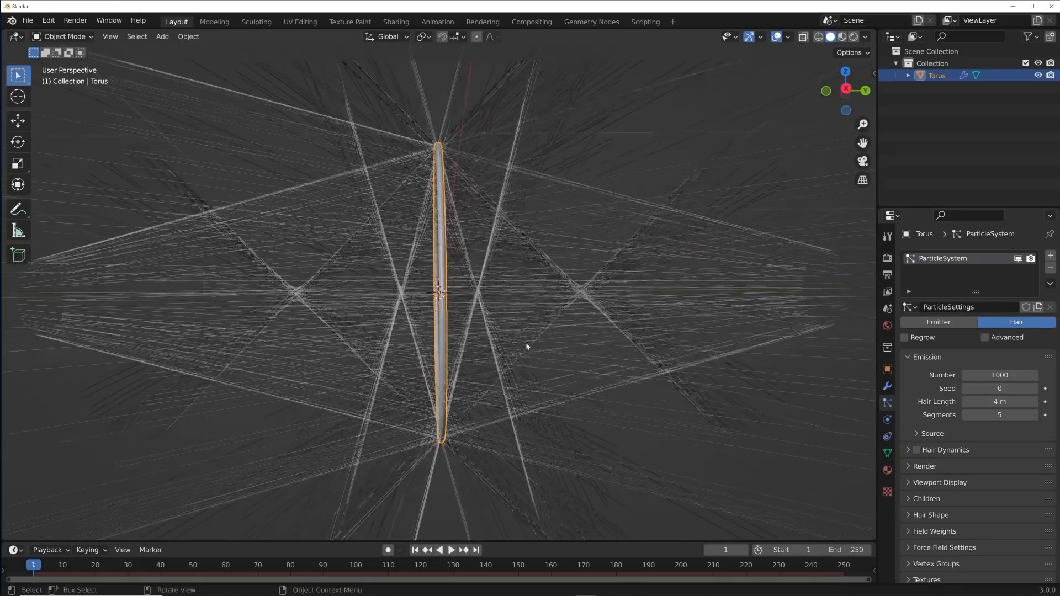
Step: Add a Wind force field and rotate it 90° around the X axis
key(shift+a)
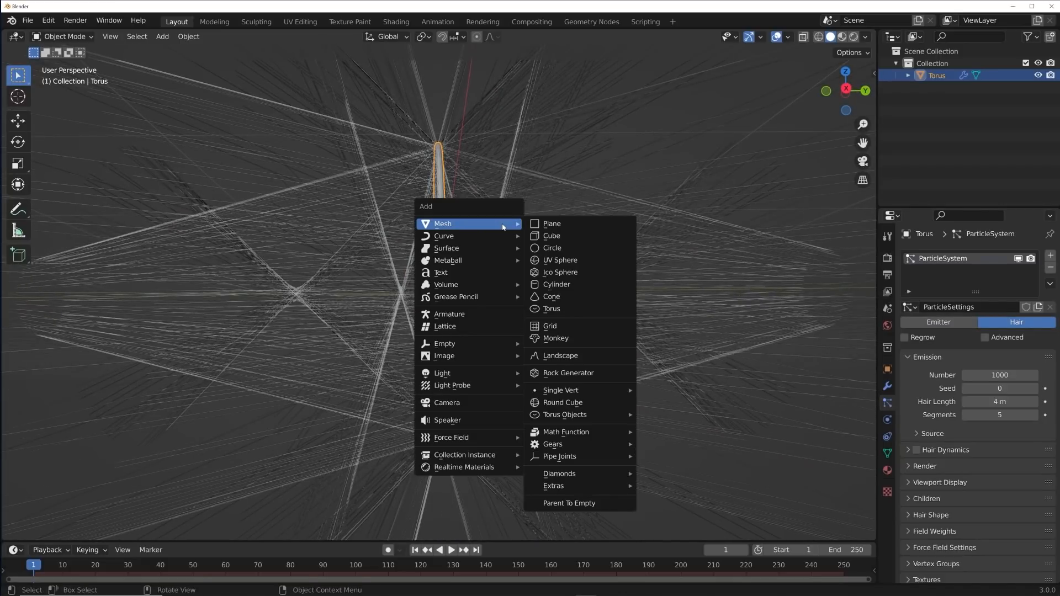
mouse_move(470, 437)
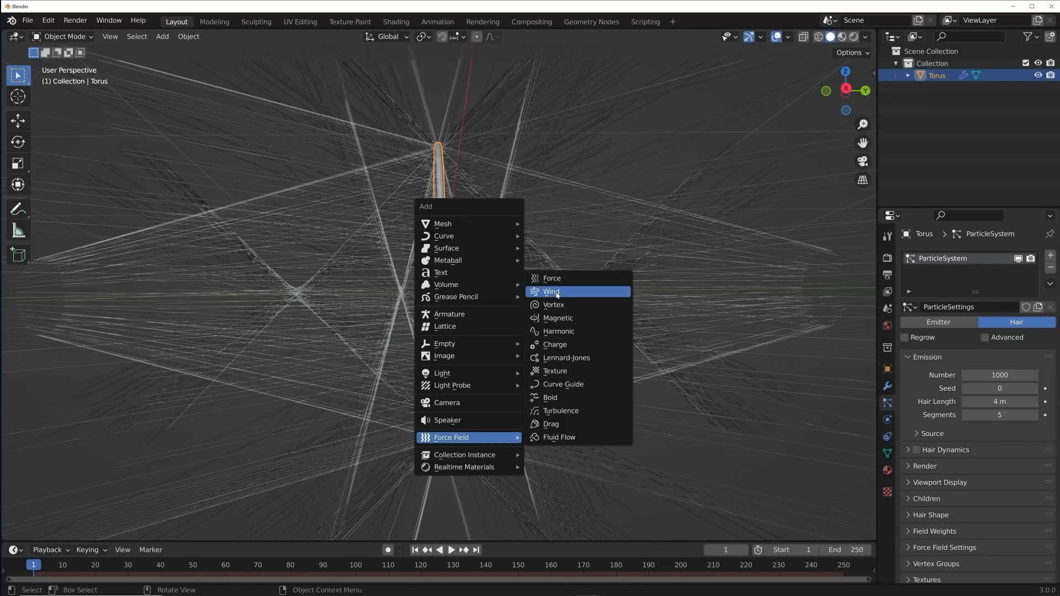
click(557, 295)
text(rx90)
key(Return)
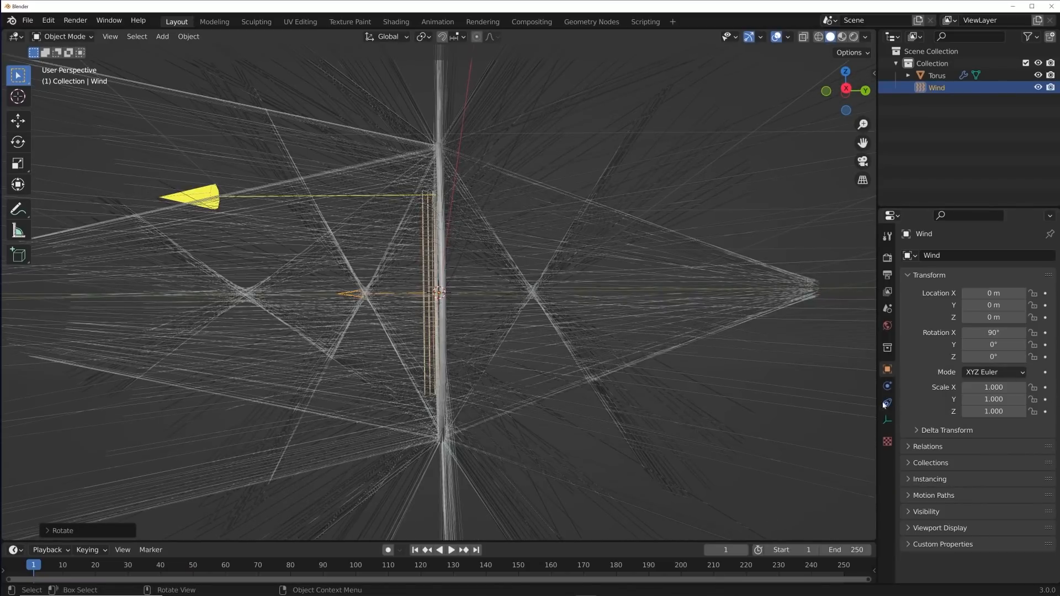
Step: Raise the wind's strength to about 14.34 to bend the hair strands along the wind direction
click(885, 387)
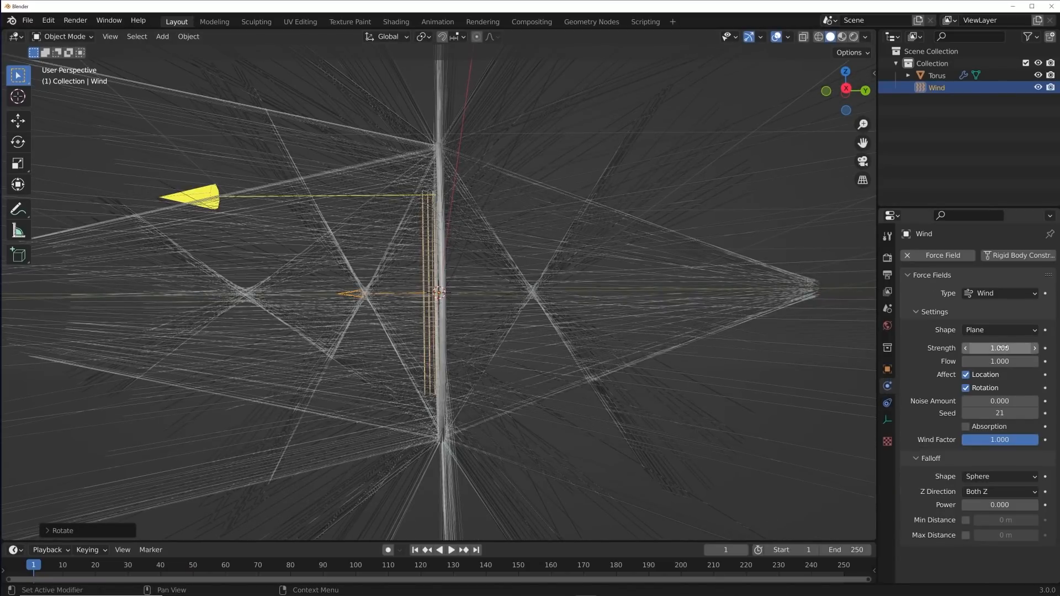
mouse_move(1002, 348)
mouse_down()
mouse_move(1059, 348)
mouse_move(1012, 348)
mouse_up()
shift+middle_drag(422, 303, 622, 297)
middle_drag(236, 309, 348, 227)
drag(1007, 351, 995, 351)
middle_drag(596, 337, 601, 297)
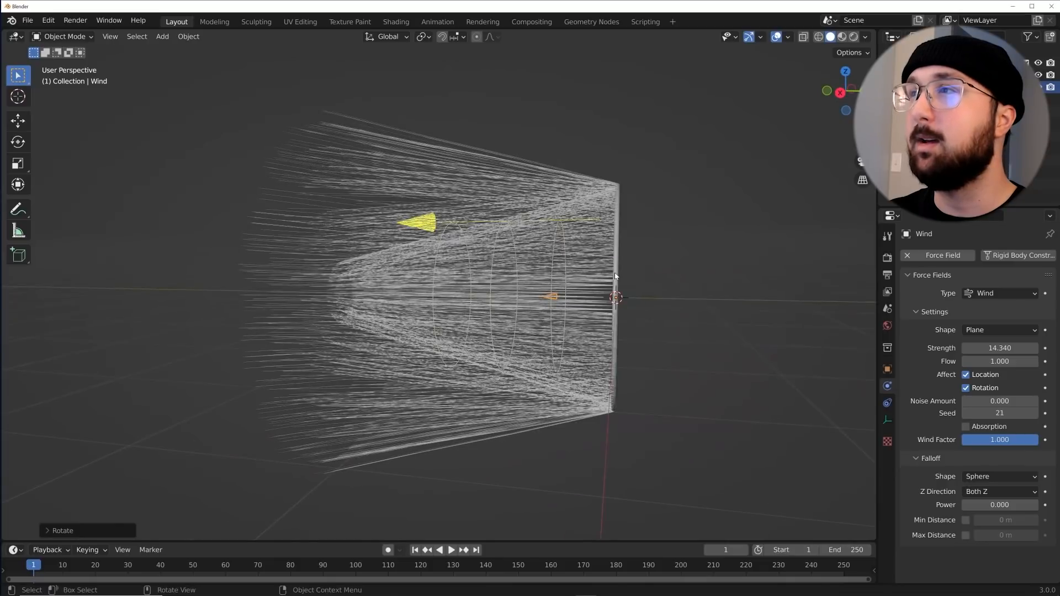
Step: Set the hair length of the ring's particle system to about 4.73 m
click(618, 301)
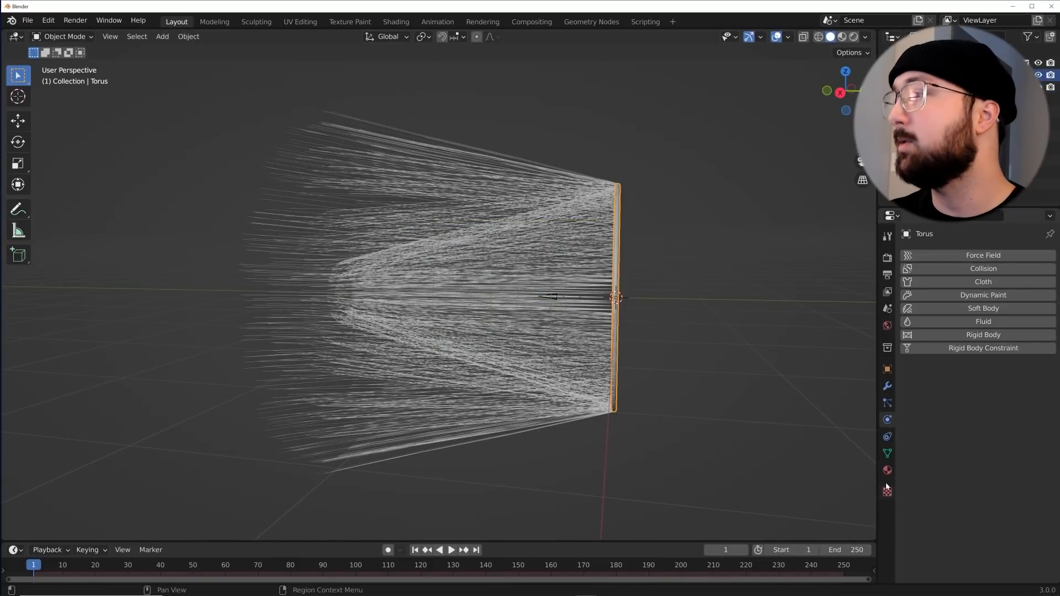
click(887, 403)
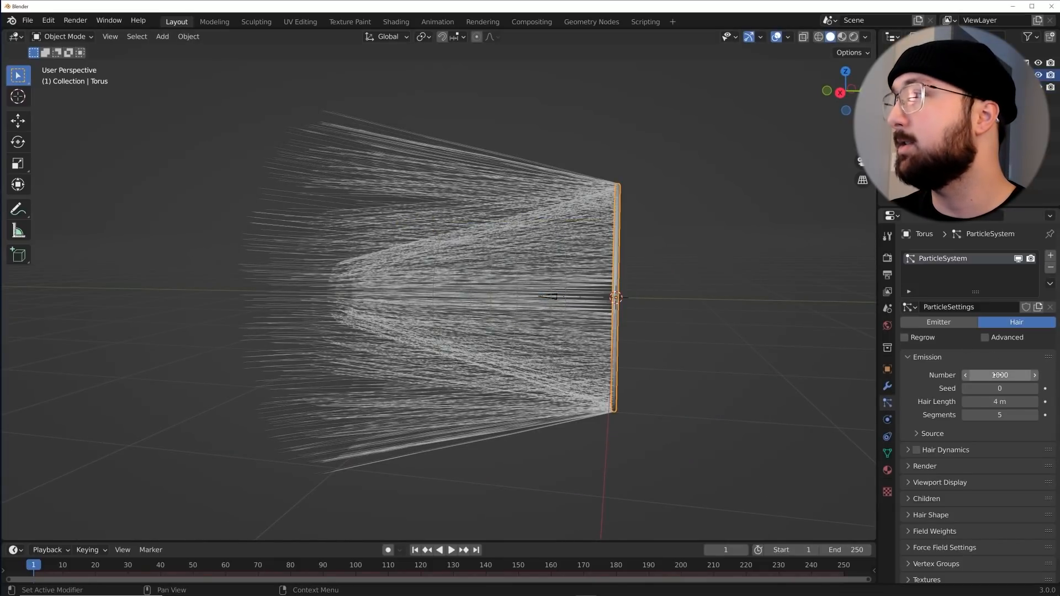
mouse_move(1000, 401)
mouse_down()
mouse_move(1033, 402)
mouse_move(997, 405)
mouse_up()
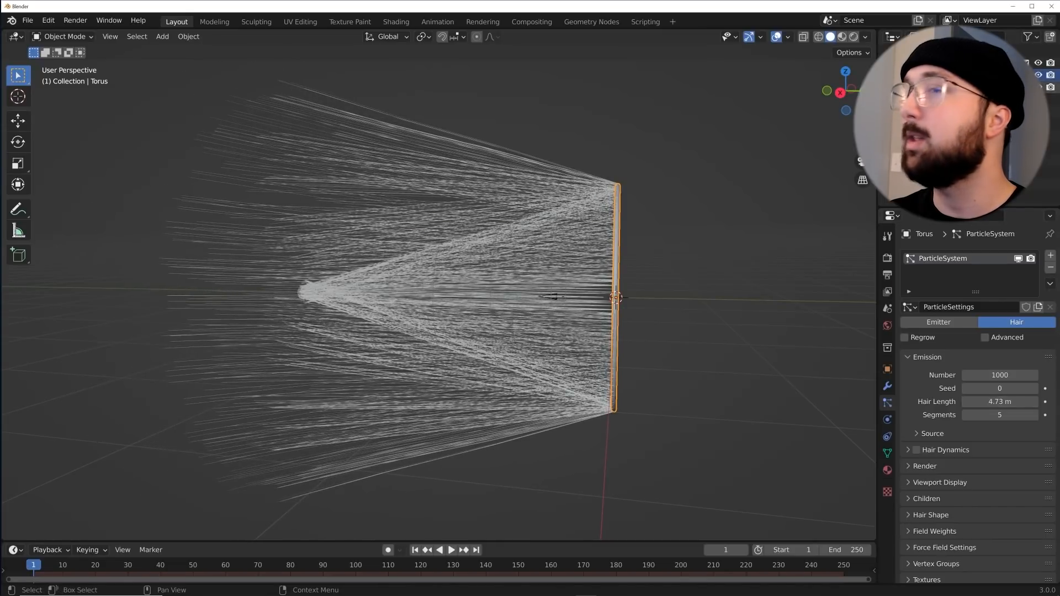
Step: Select the Wind force field and increase its strength to about 19.24
click(927, 87)
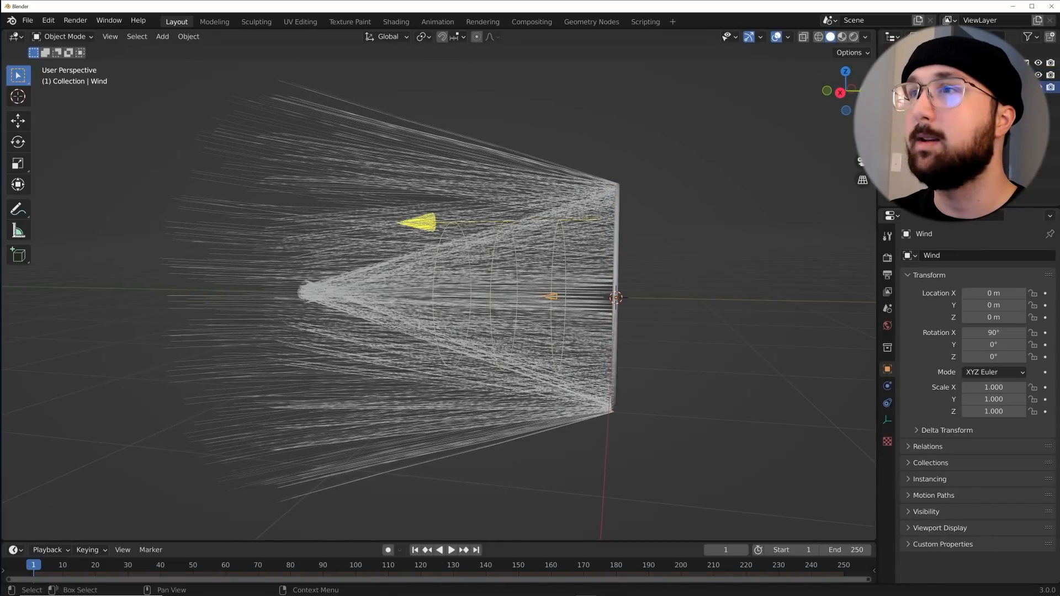
click(888, 387)
drag(999, 348, 1032, 348)
mouse_move(323, 309)
middle_down()
mouse_move(466, 317)
mouse_move(340, 318)
middle_up()
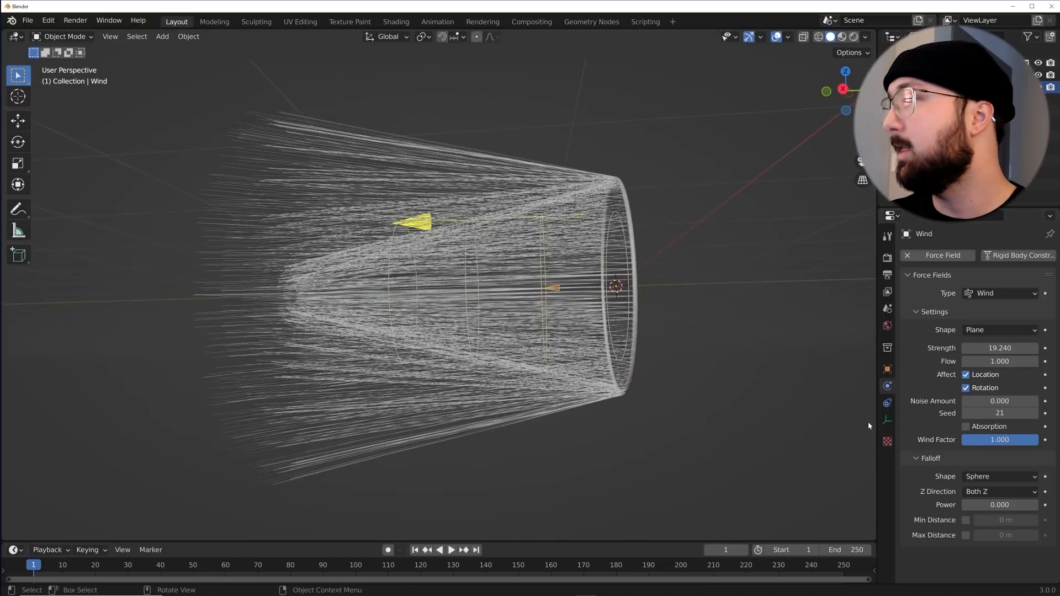
Step: Add a Turbulence force field and set its strength to about 19.1
key(shift+a)
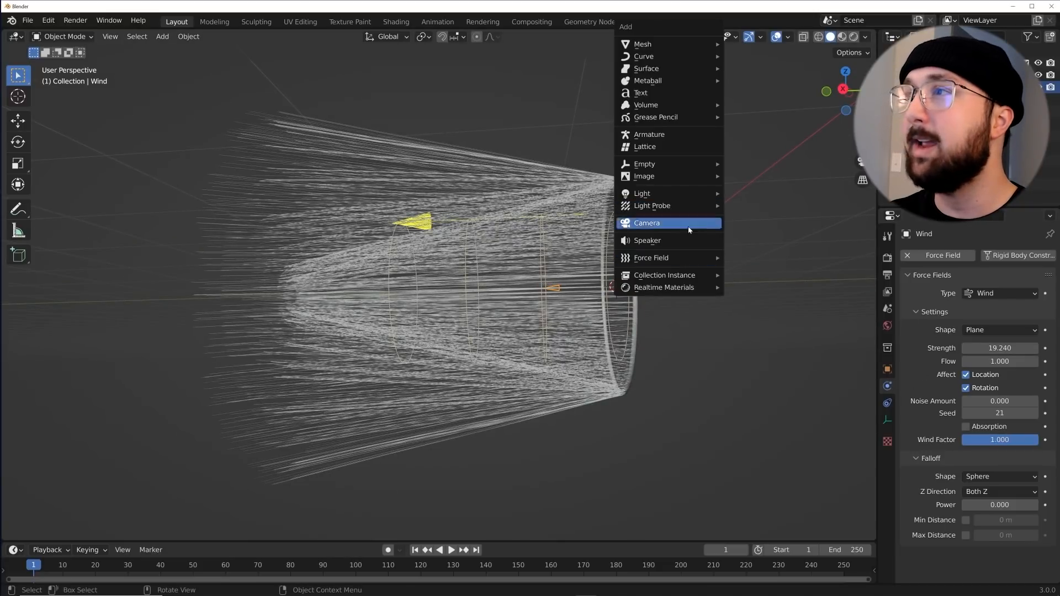
mouse_move(685, 265)
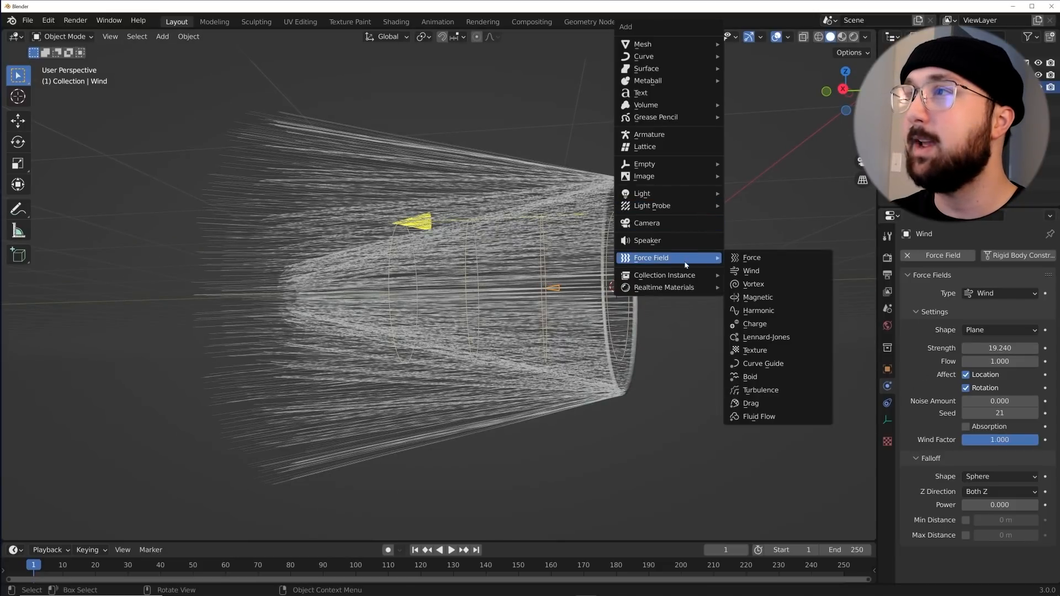
click(753, 391)
click(999, 348)
text(18.5)
key(Return)
drag(999, 348, 1003, 349)
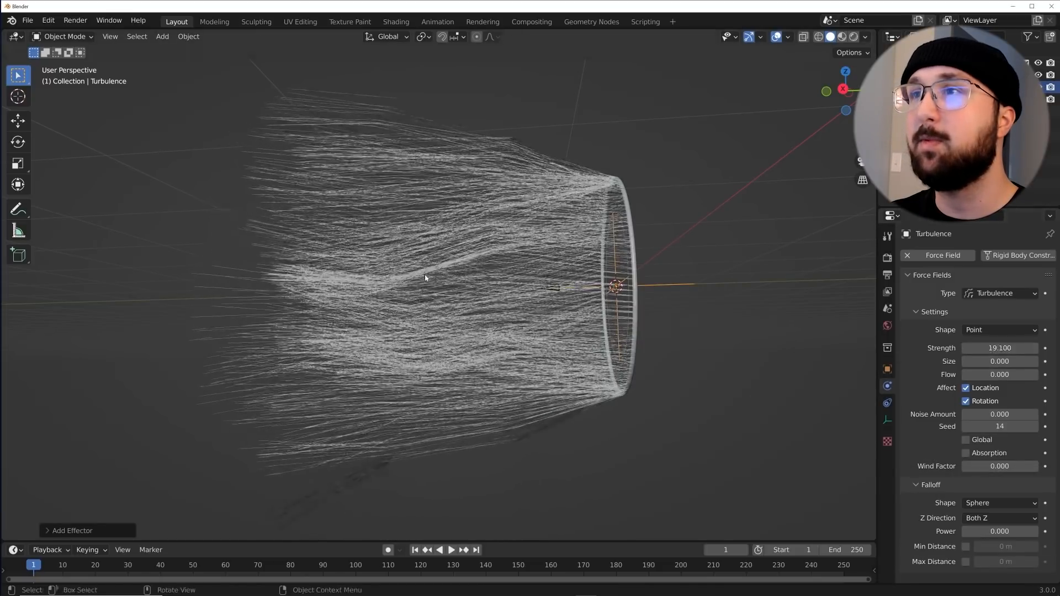
middle_drag(343, 243, 309, 251)
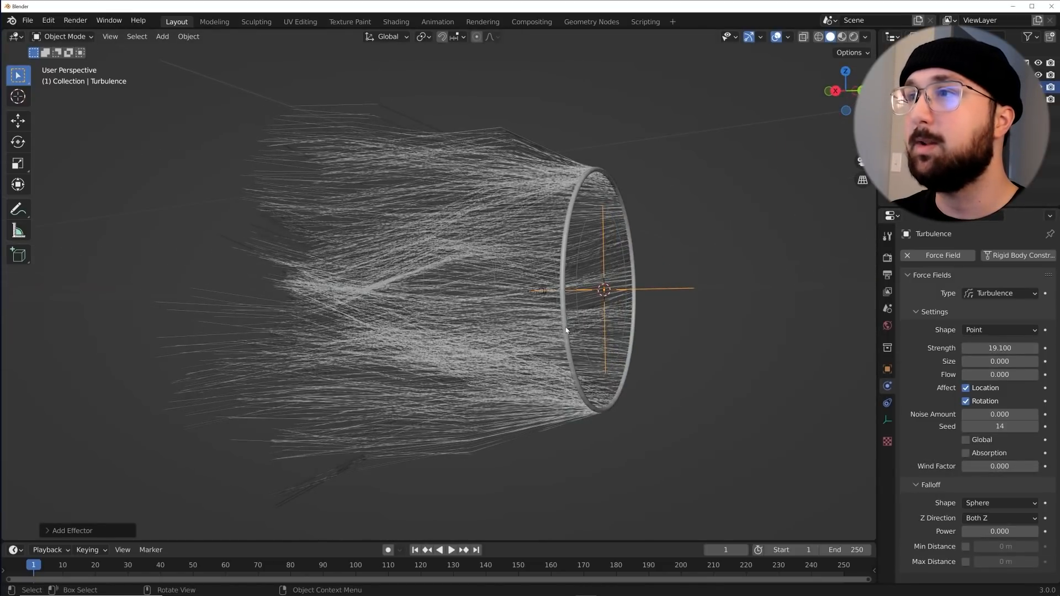
Step: Select the torus ring and set its particle system's viewport display strand steps to 8
click(566, 330)
middle_drag(566, 330, 485, 291)
middle_drag(396, 258, 579, 347)
click(887, 403)
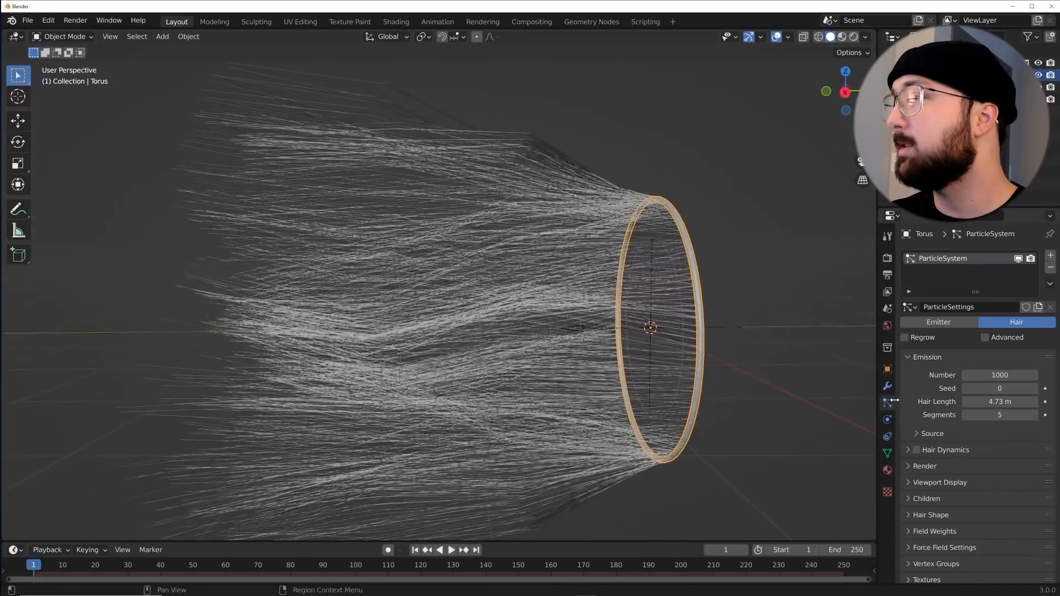
click(937, 467)
scroll(988, 551, down, 3)
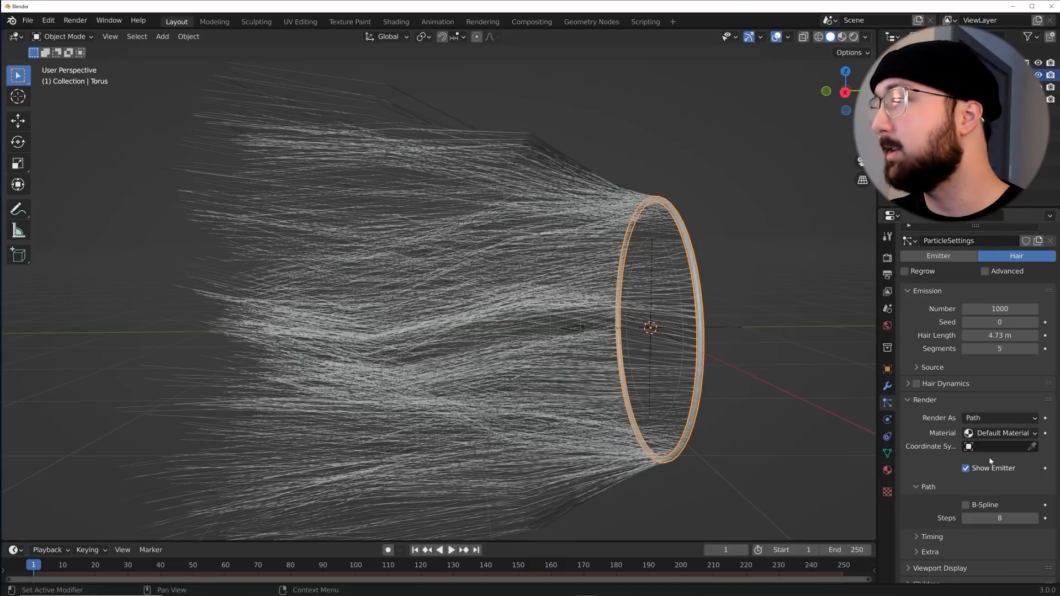
click(921, 400)
click(940, 460)
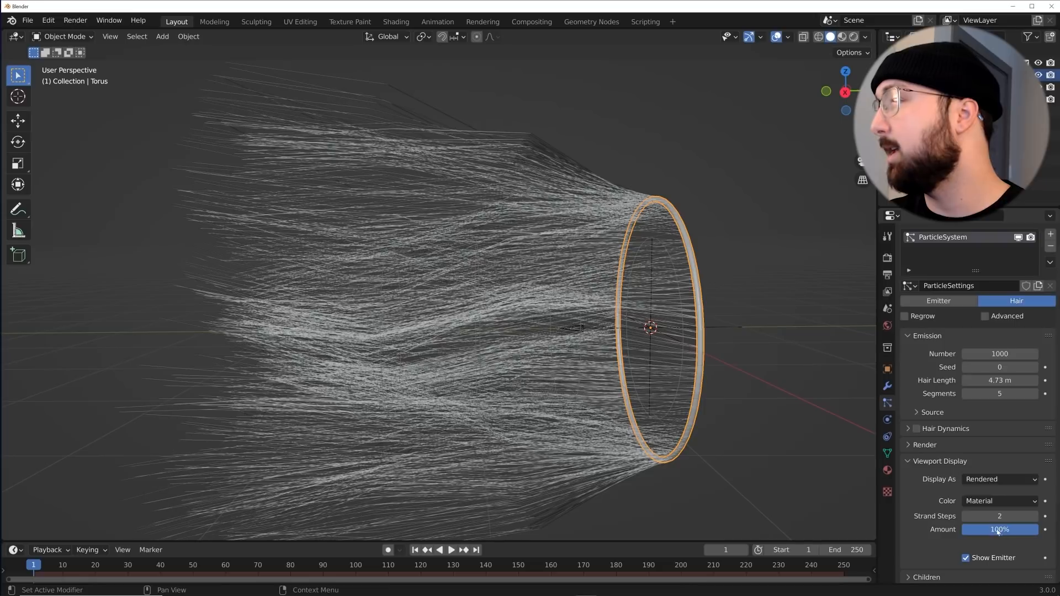
key(Return)
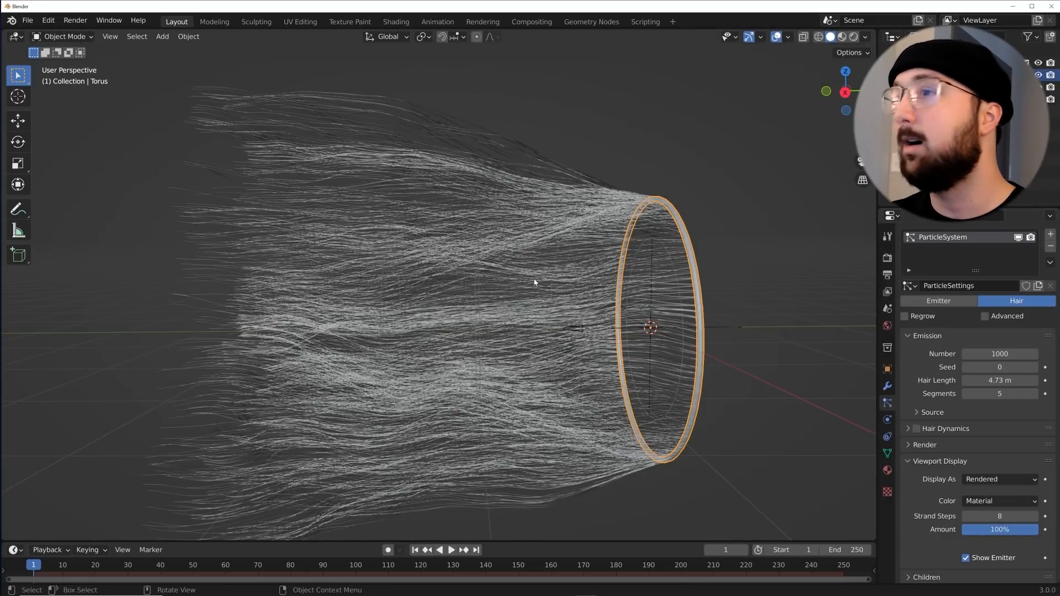
Step: Add a camera at the ring's center, facing along the back view, and look through it
middle_drag(535, 283, 509, 323)
key(grave)
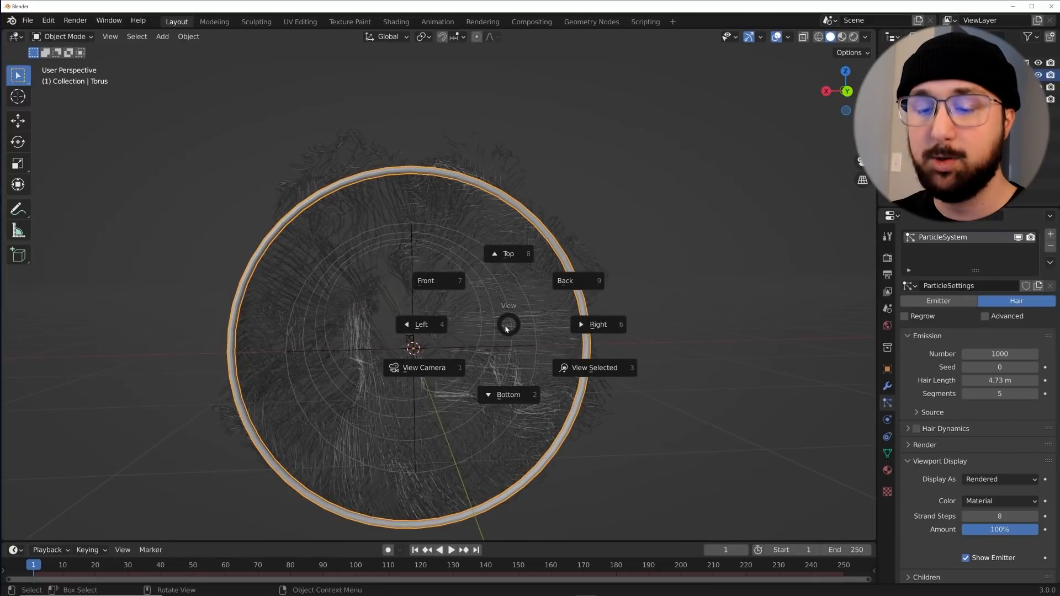
click(567, 281)
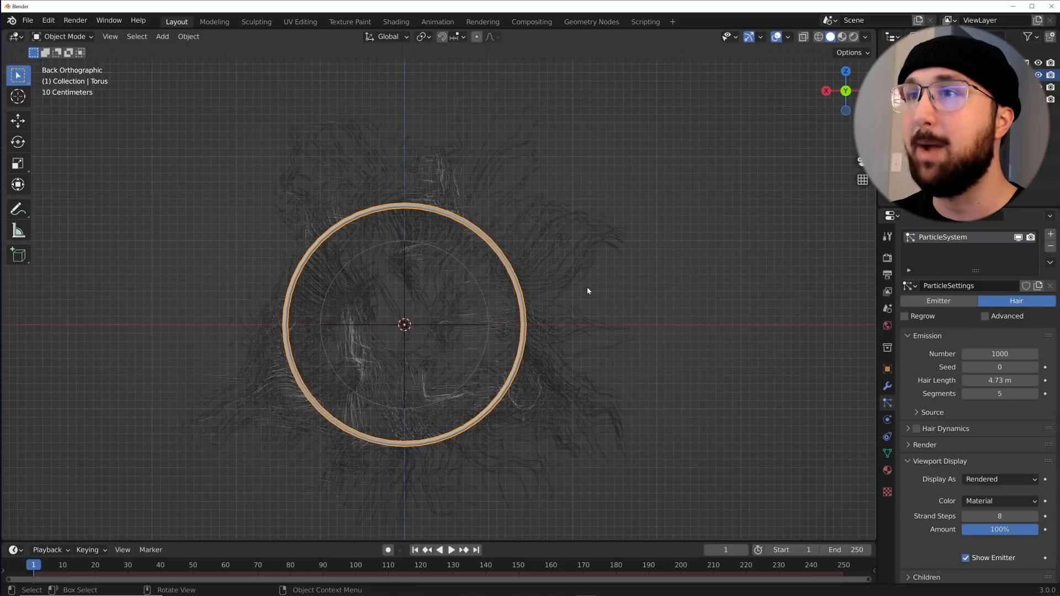
scroll(498, 359, up, 5)
shift+middle_drag(498, 359, 612, 305)
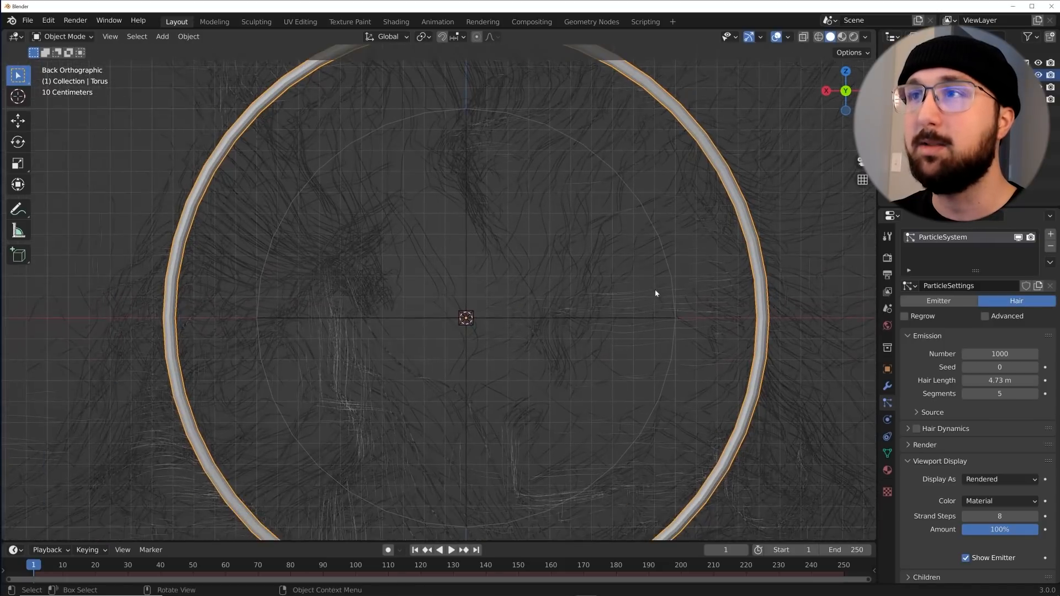
scroll(368, 510, down, 3)
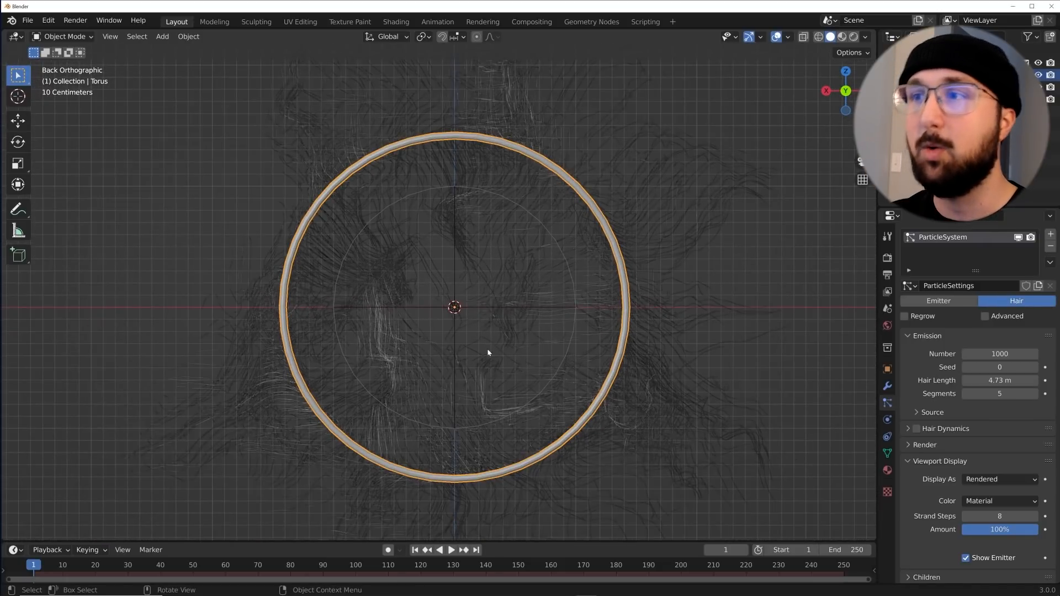
key(shift+a)
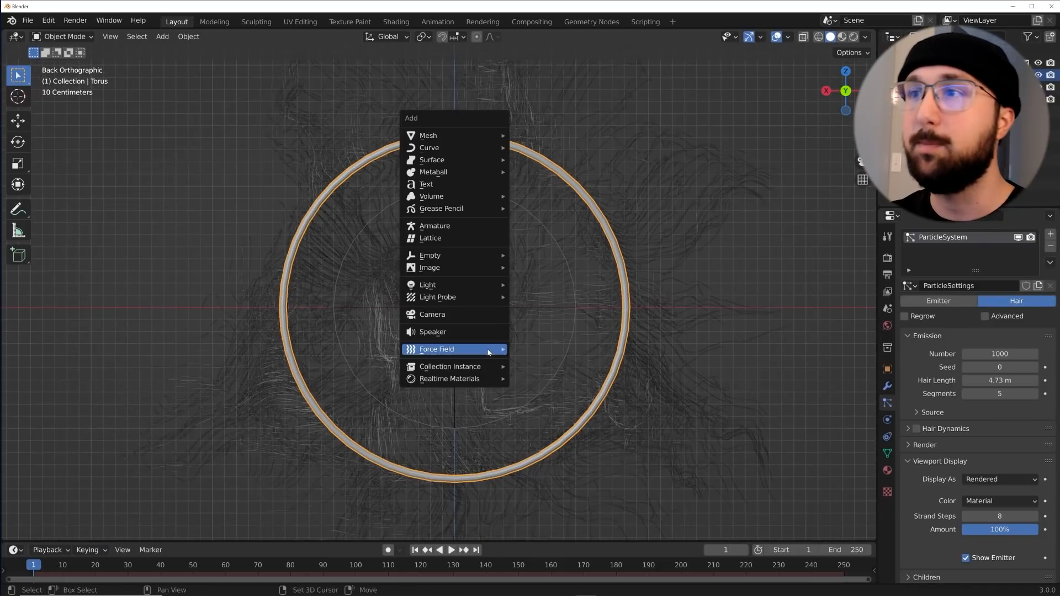
click(432, 315)
middle_drag(432, 314, 456, 334)
scroll(456, 334, down, 5)
key(KP_0)
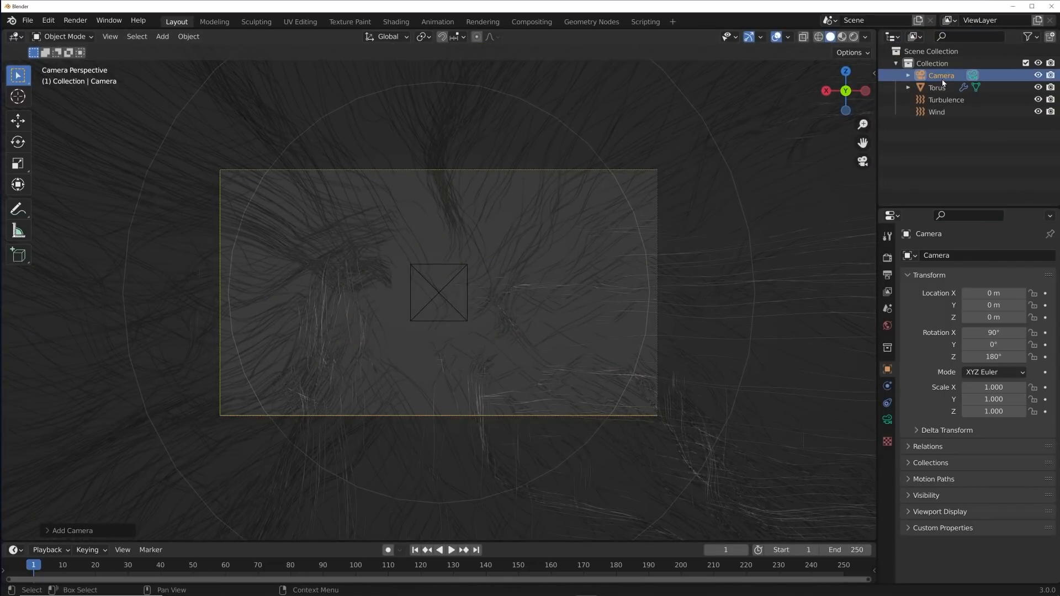
Step: Set the camera's focal length to about 13.6 mm and fit the camera frame to the viewport
click(973, 75)
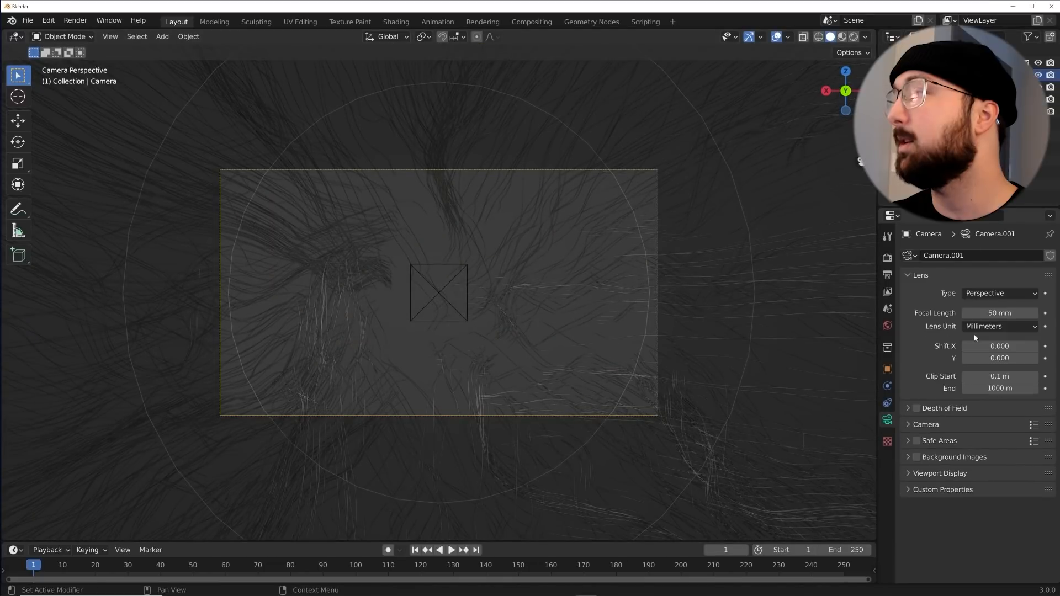
drag(997, 312, 964, 312)
key(Home)
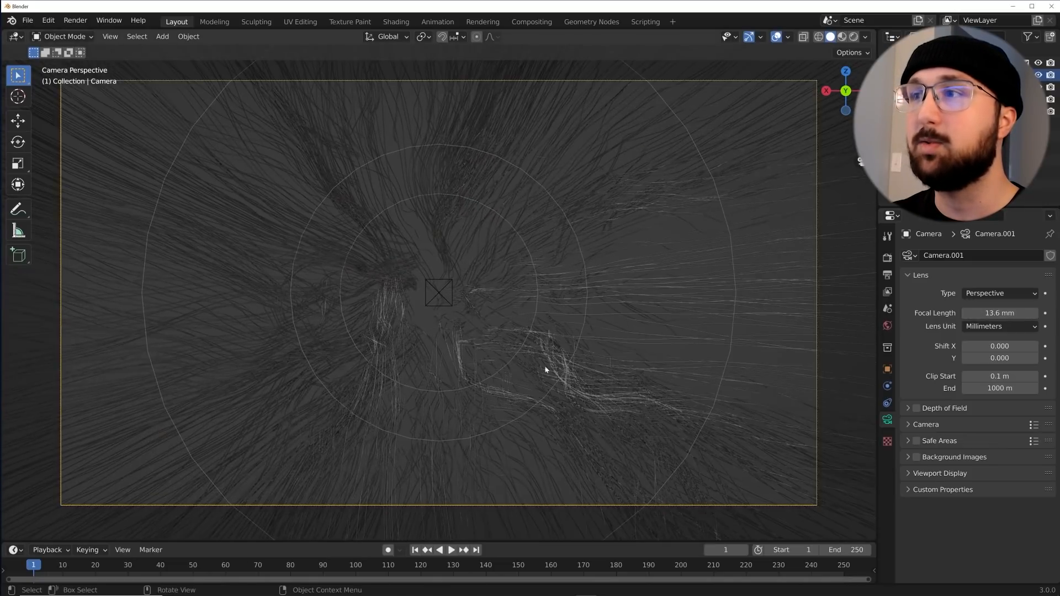
Step: Select the torus and change the render hair shape type to Strip
click(610, 394)
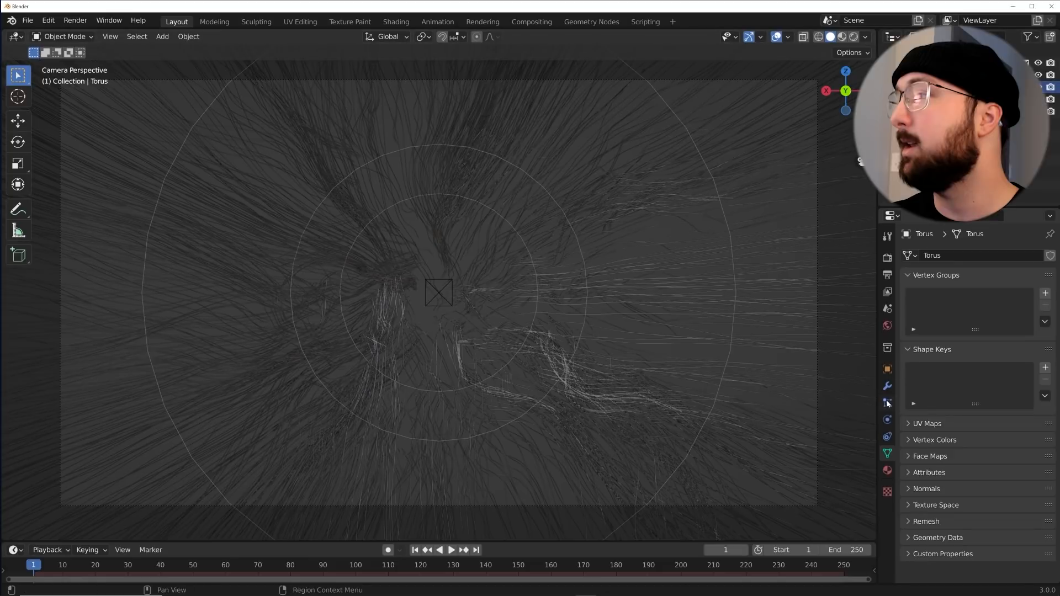
click(888, 257)
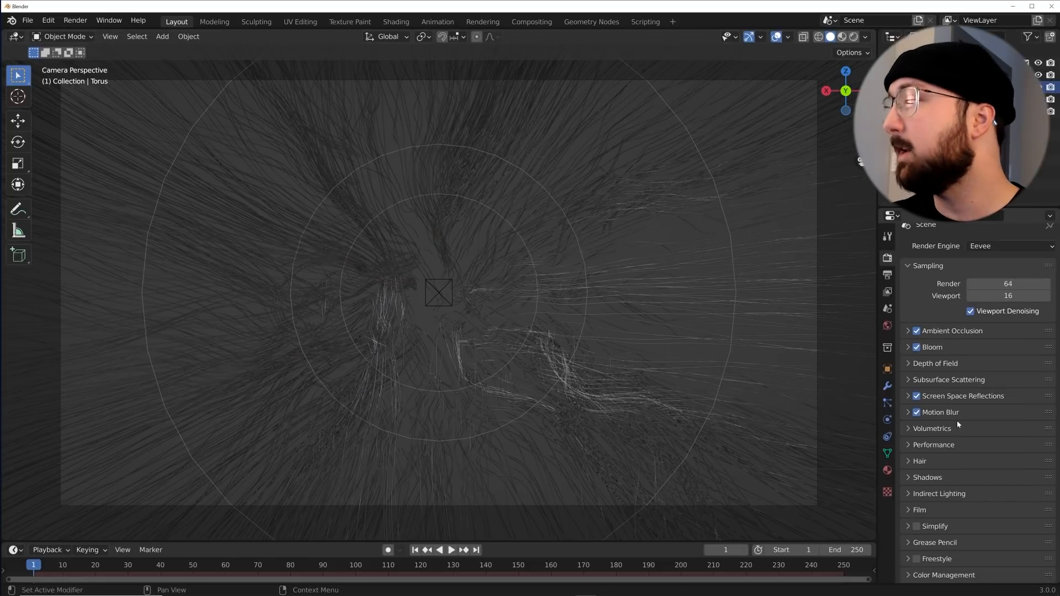
click(922, 470)
scroll(984, 457, down, 2)
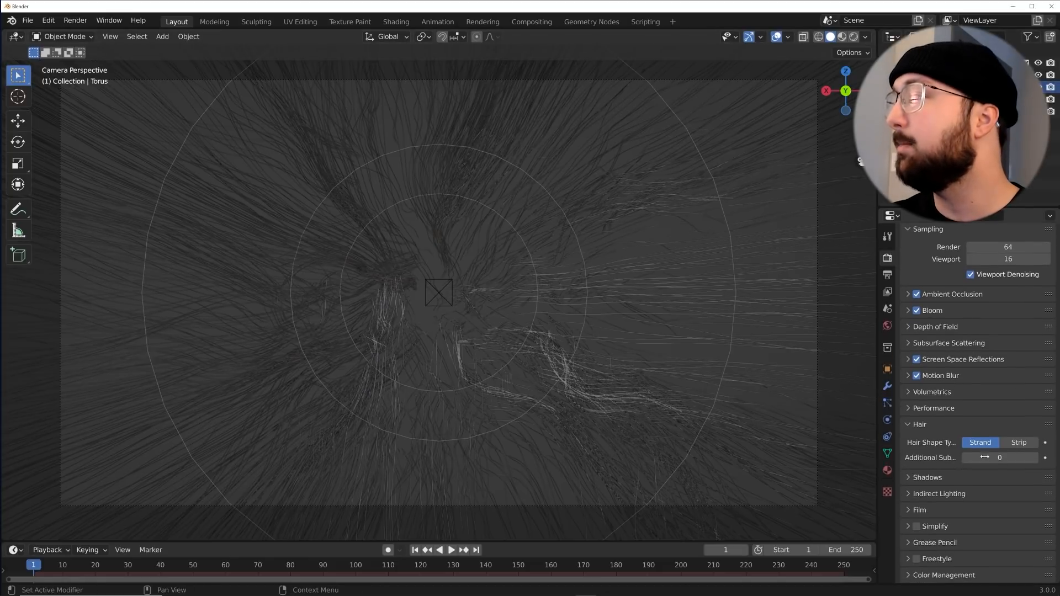
click(1010, 442)
scroll(488, 339, up, 4)
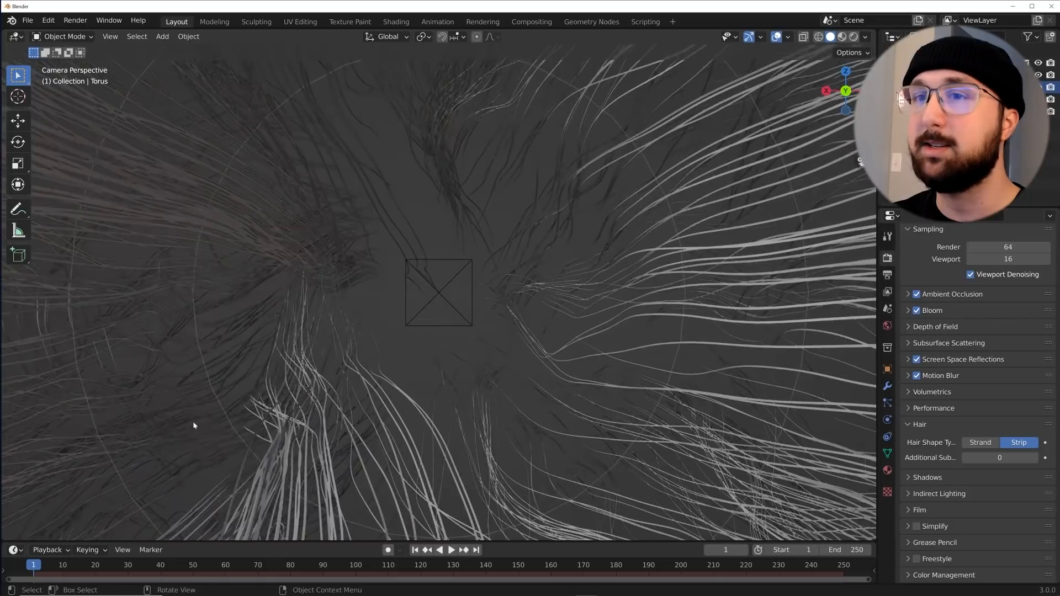
scroll(306, 381, down, 4)
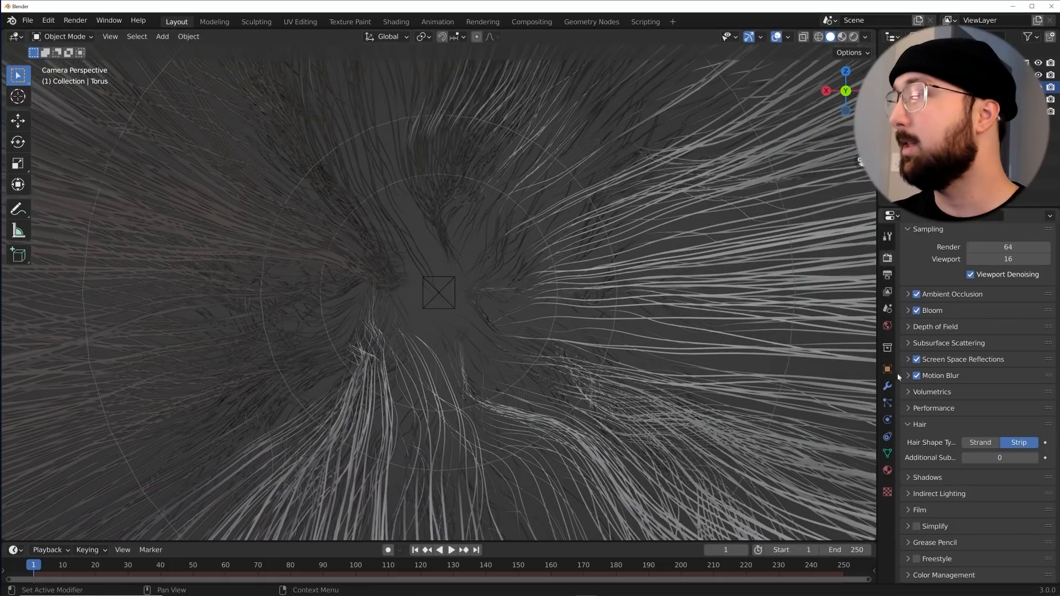
Step: Thicken the torus's hair strands by setting both the root and tip diameters to 2 m
click(887, 403)
scroll(971, 468, down, 3)
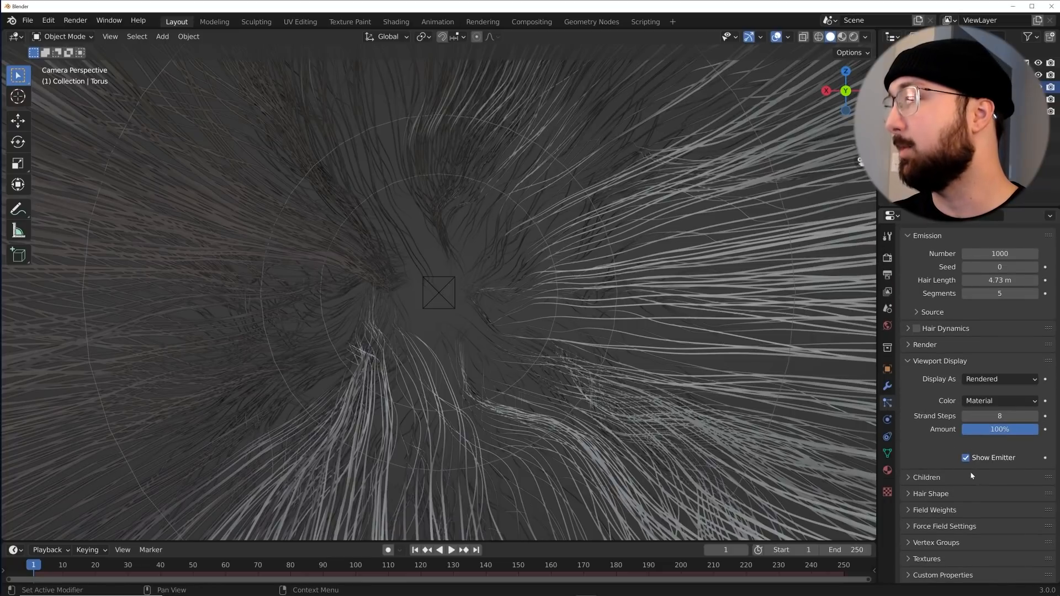
click(936, 492)
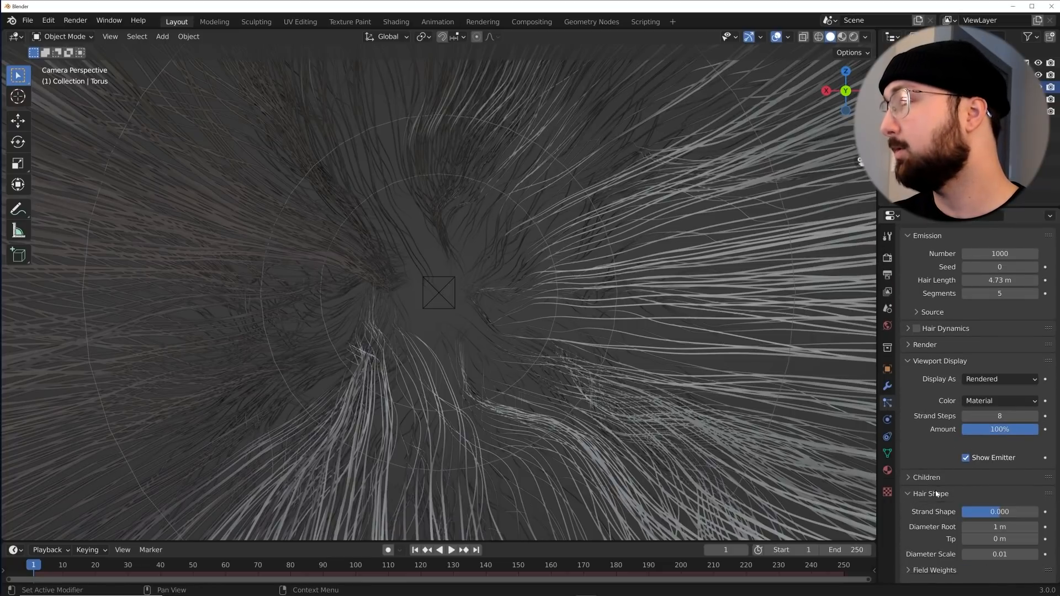
scroll(980, 490, down, 3)
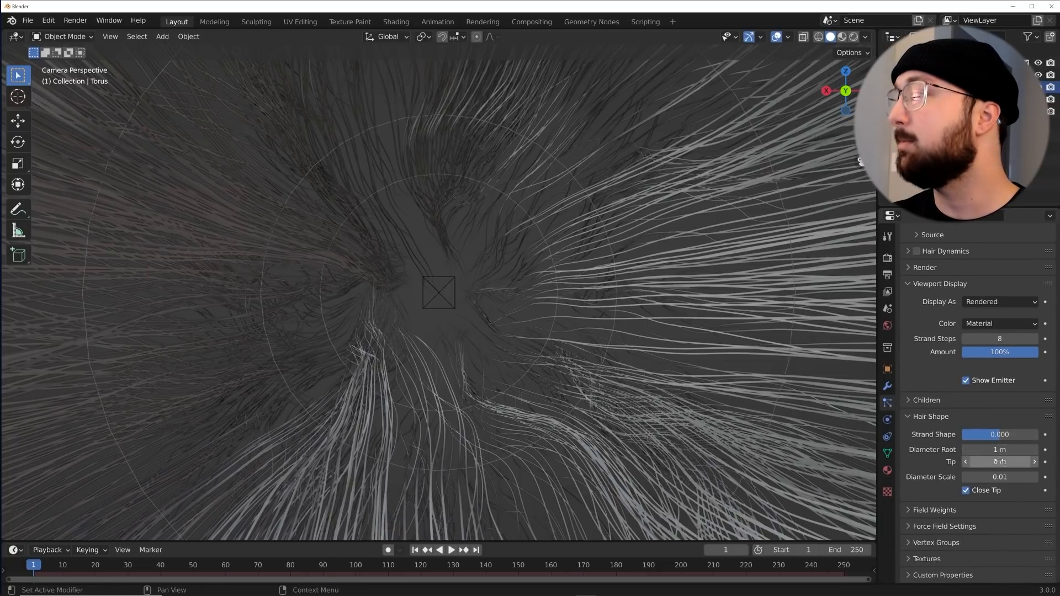
text(1)
key(Return)
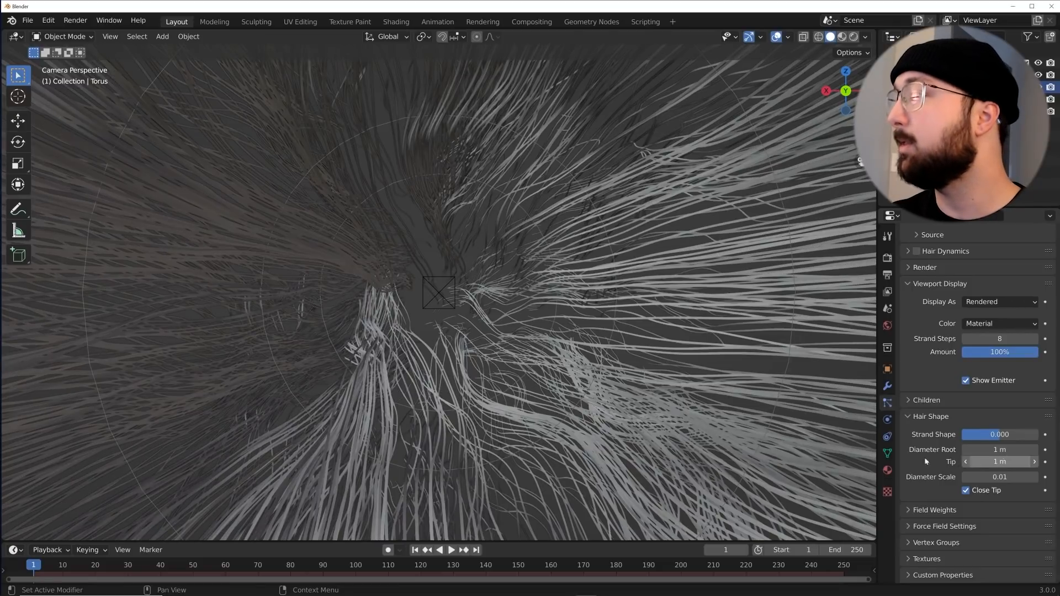
drag(1006, 449, 1006, 462)
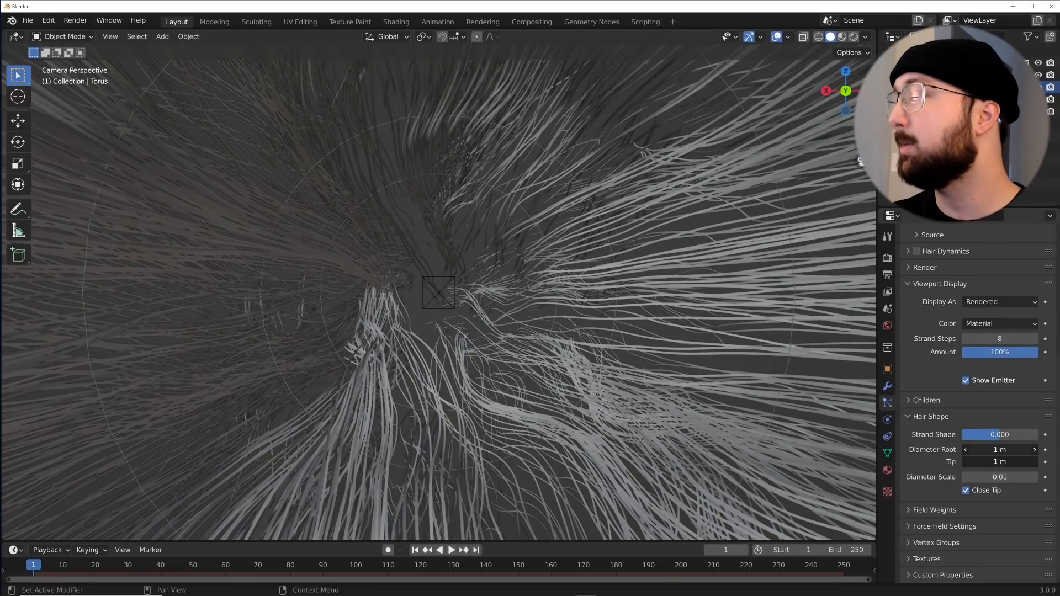
text(2)
key(Return)
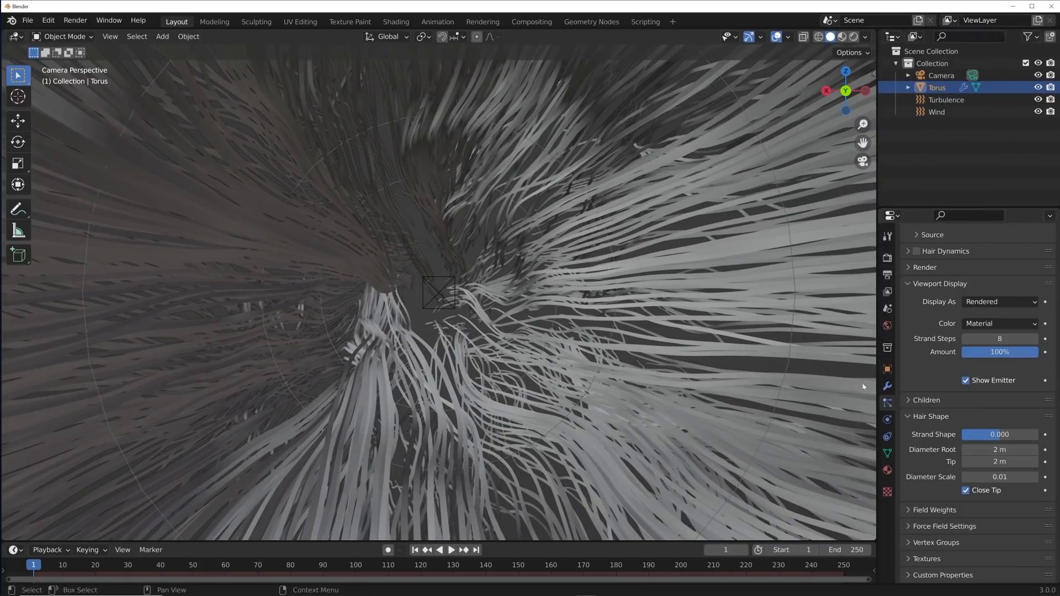
Step: Set the number of hair strands to 350 and switch the viewport shading to Material Preview
scroll(943, 391, up, 8)
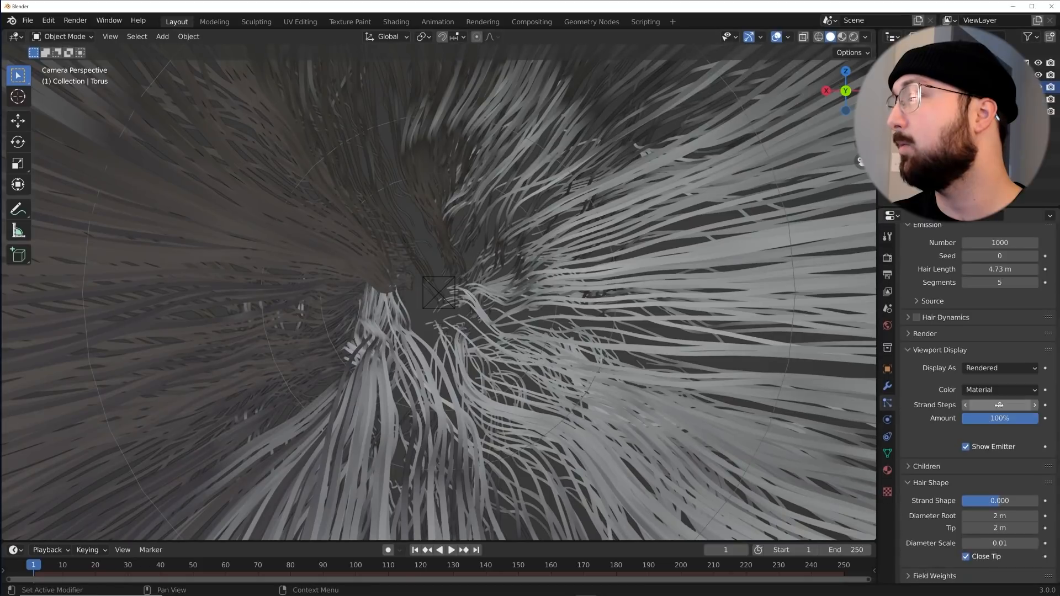
click(999, 375)
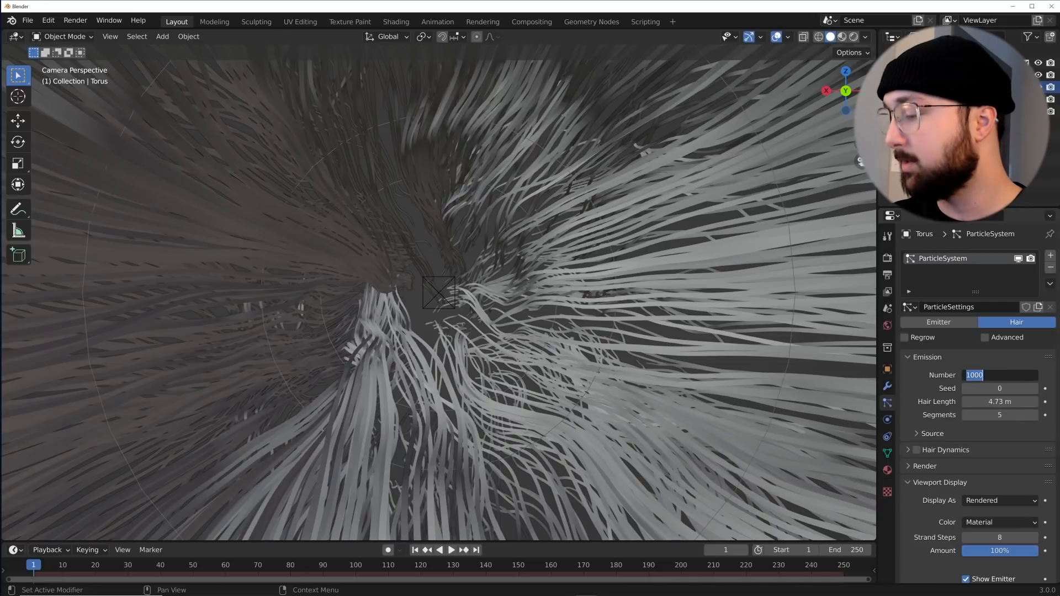
text(35)
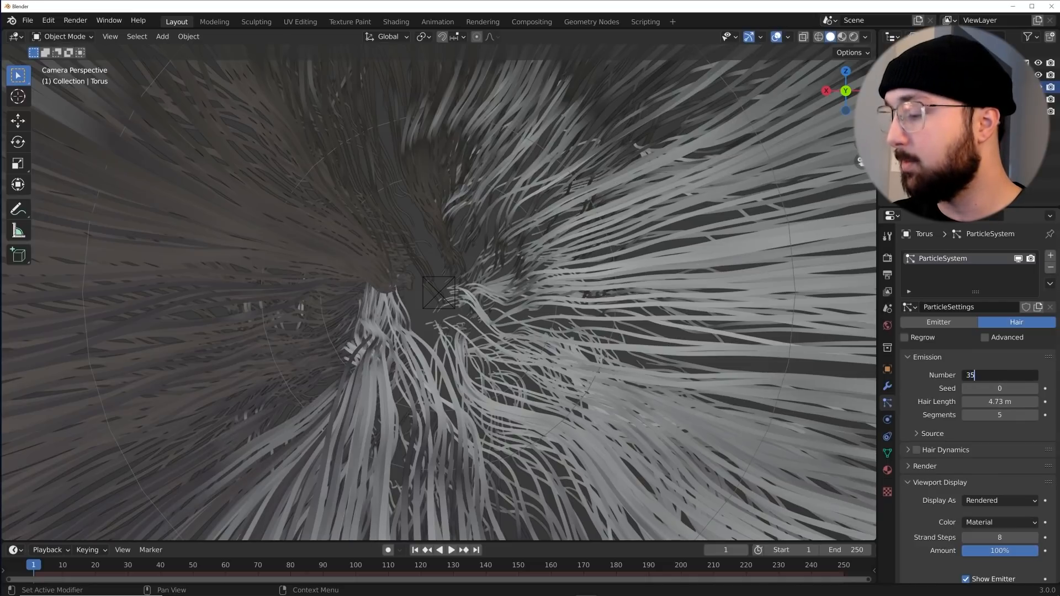
text(0)
key(Return)
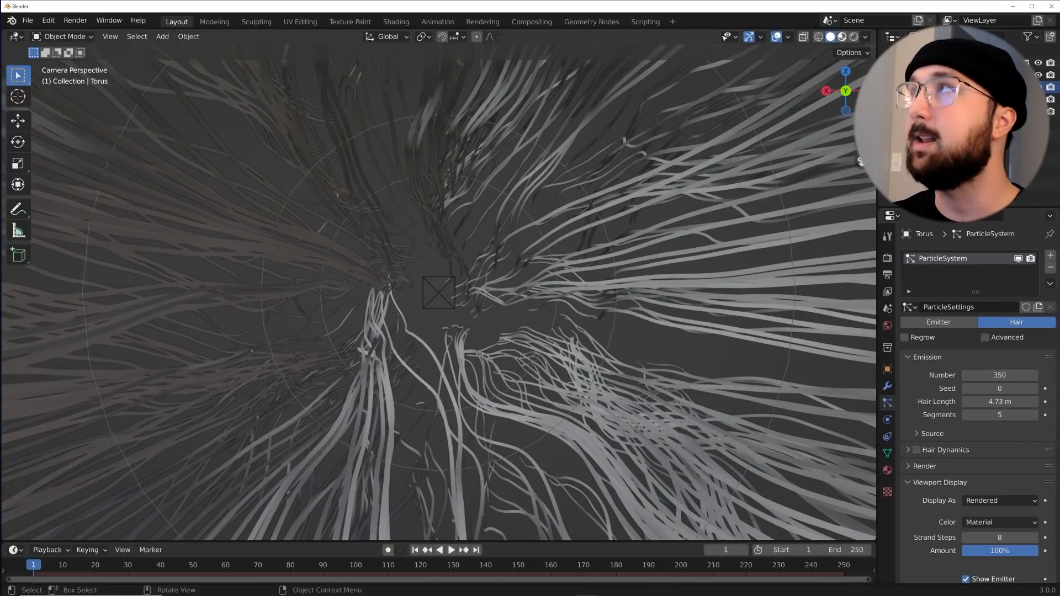
click(842, 37)
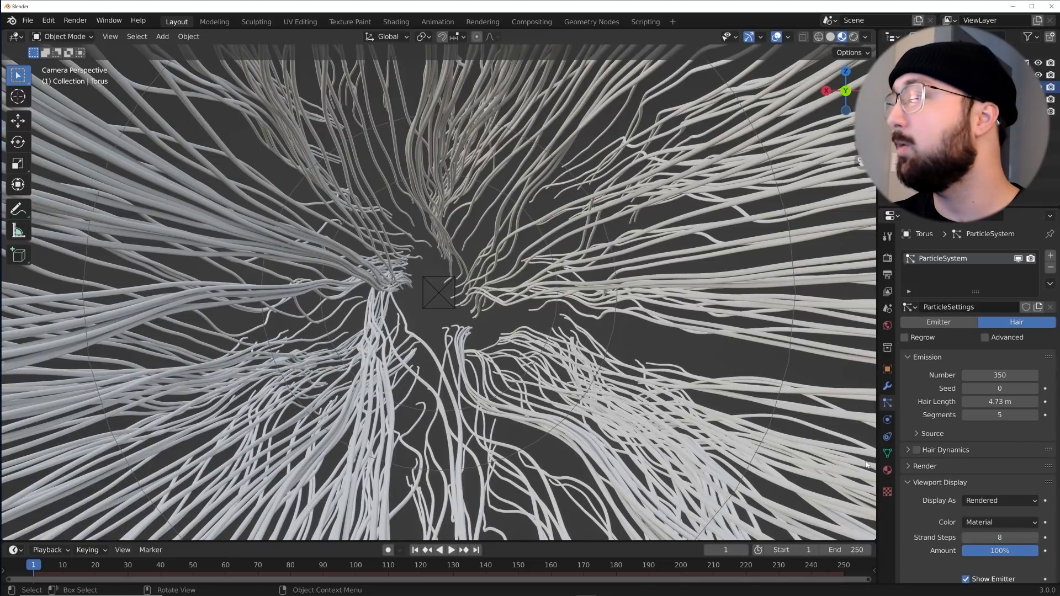
Step: Taper the hair strands with a root diameter of about 2.2 m and a tip diameter of about 0.21 m
scroll(949, 452, down, 4)
scroll(937, 447, down, 5)
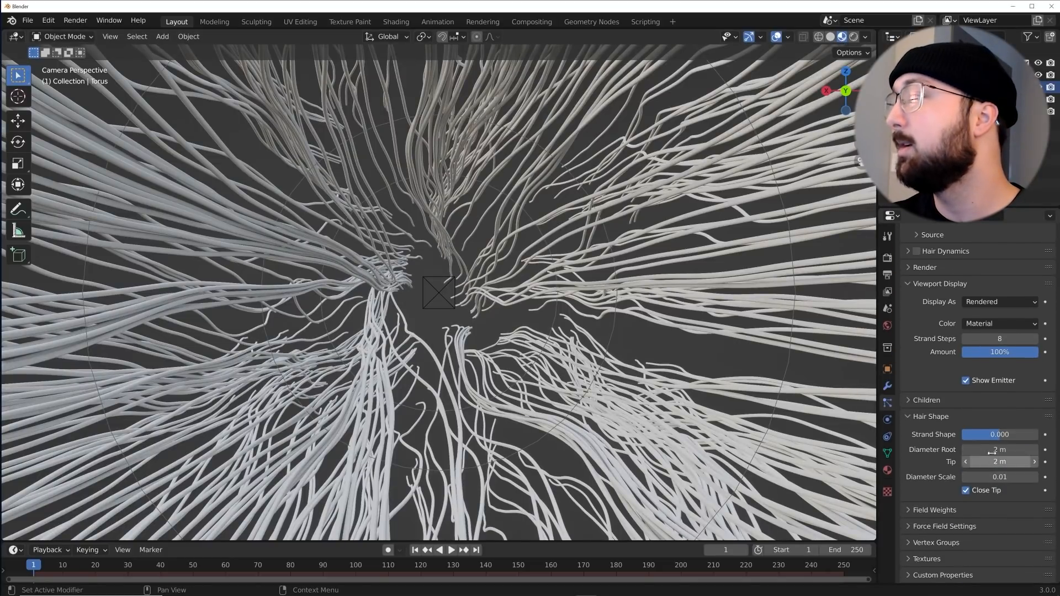
click(1000, 461)
text(0)
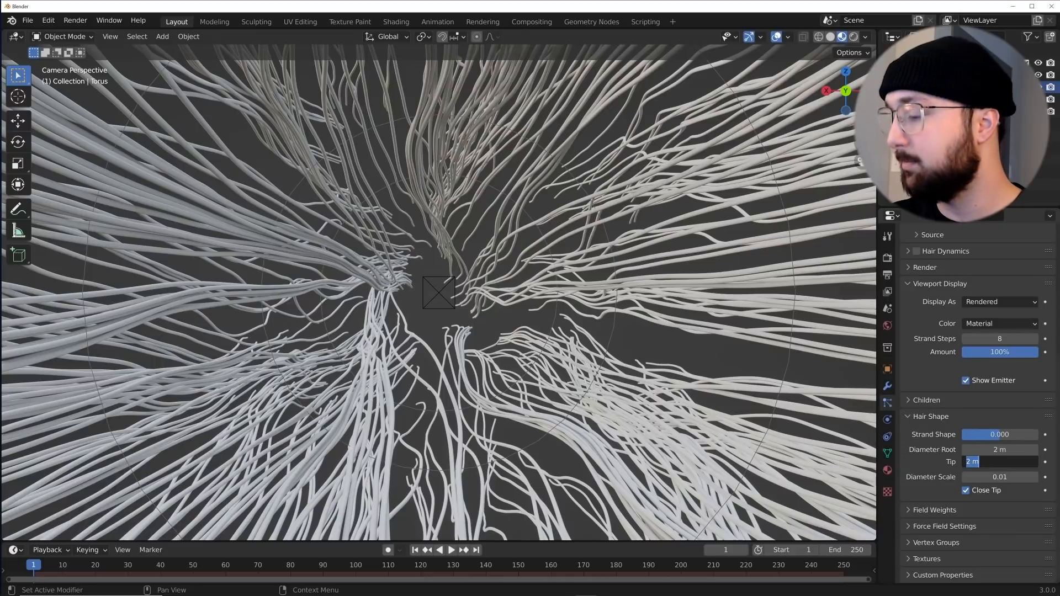
key(Return)
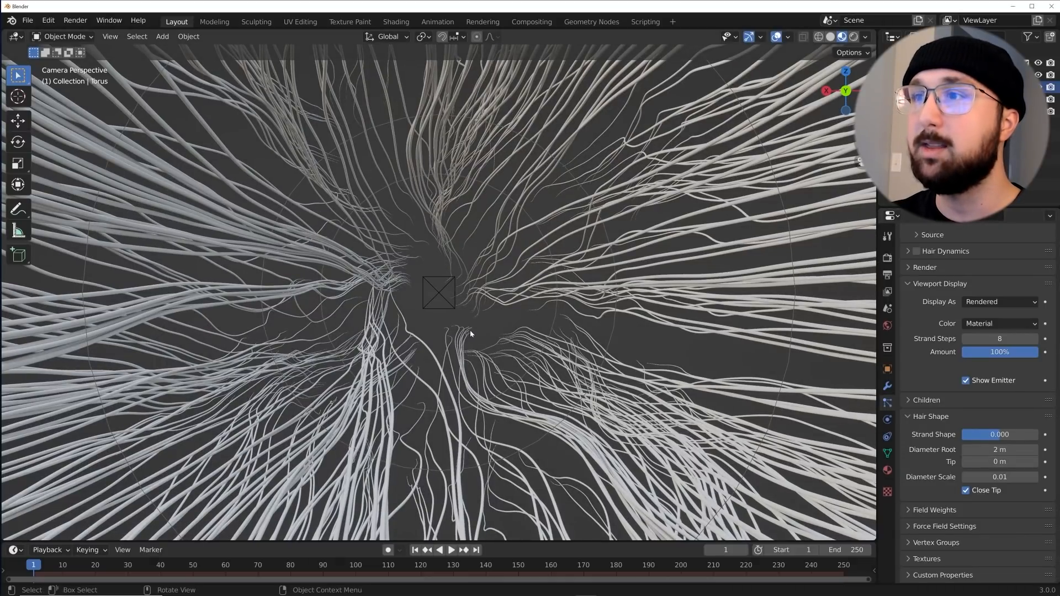
mouse_move(1004, 449)
mouse_down()
mouse_move(1015, 450)
mouse_move(1003, 462)
mouse_move(1012, 461)
mouse_up()
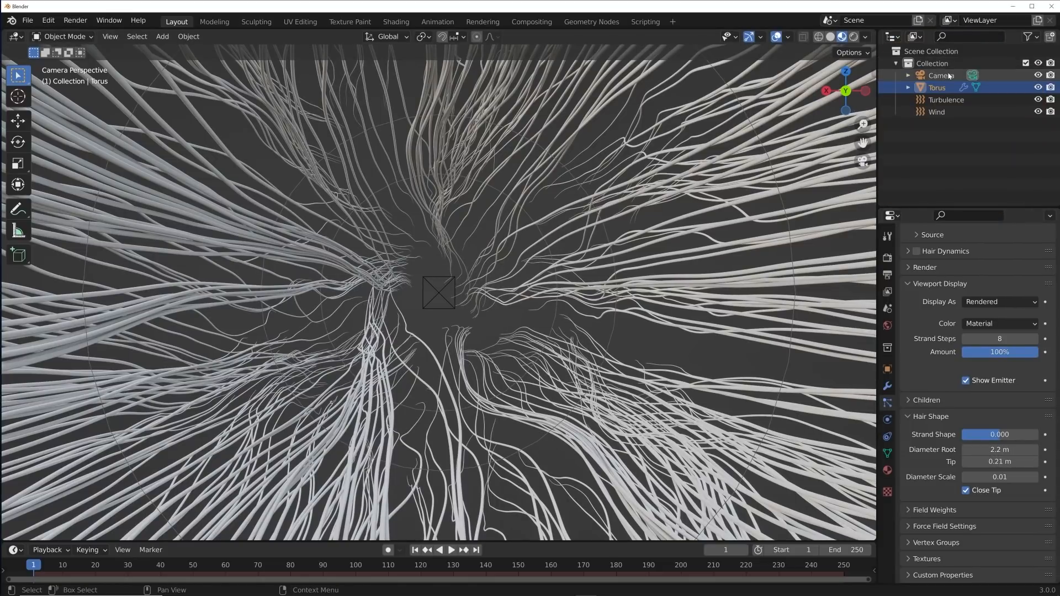
Step: Select the camera and move it about 0.12 m along its local Z axis
click(941, 75)
key(g)
key(z)
key(z)
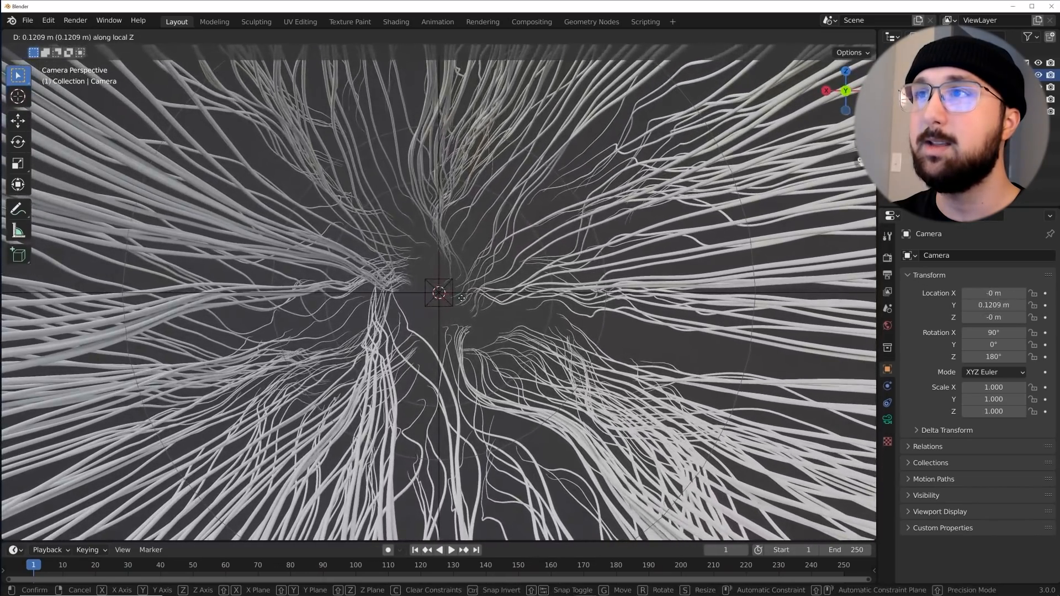
click(462, 302)
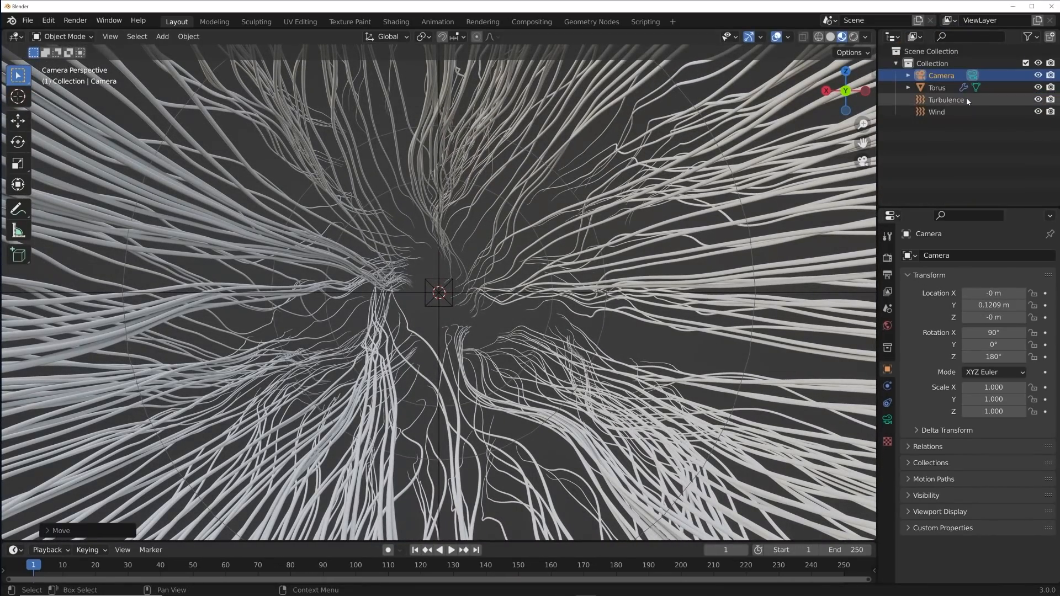
click(946, 99)
key(r)
key(r)
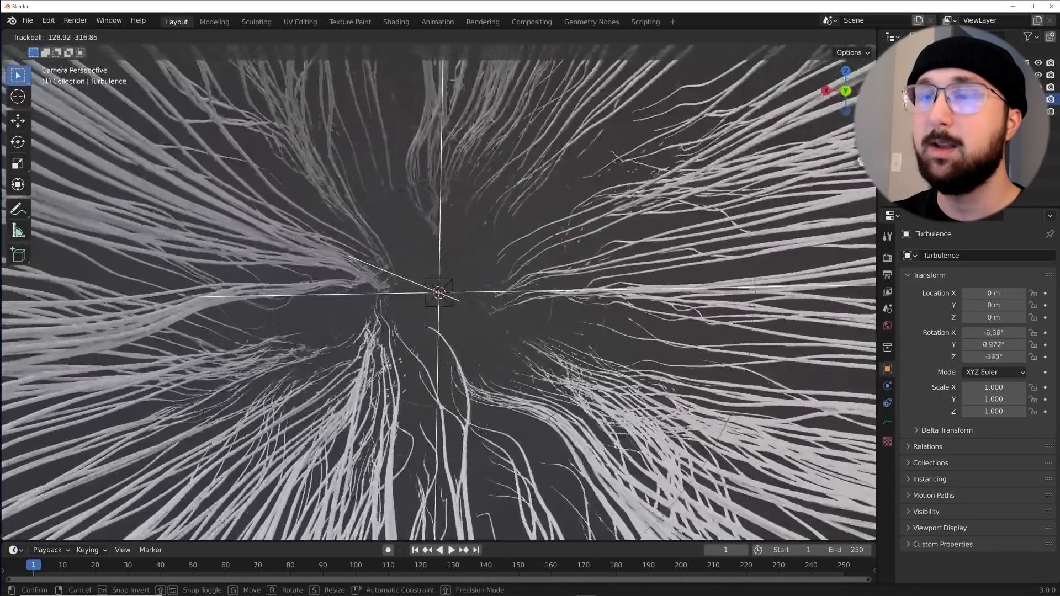
key(Escape)
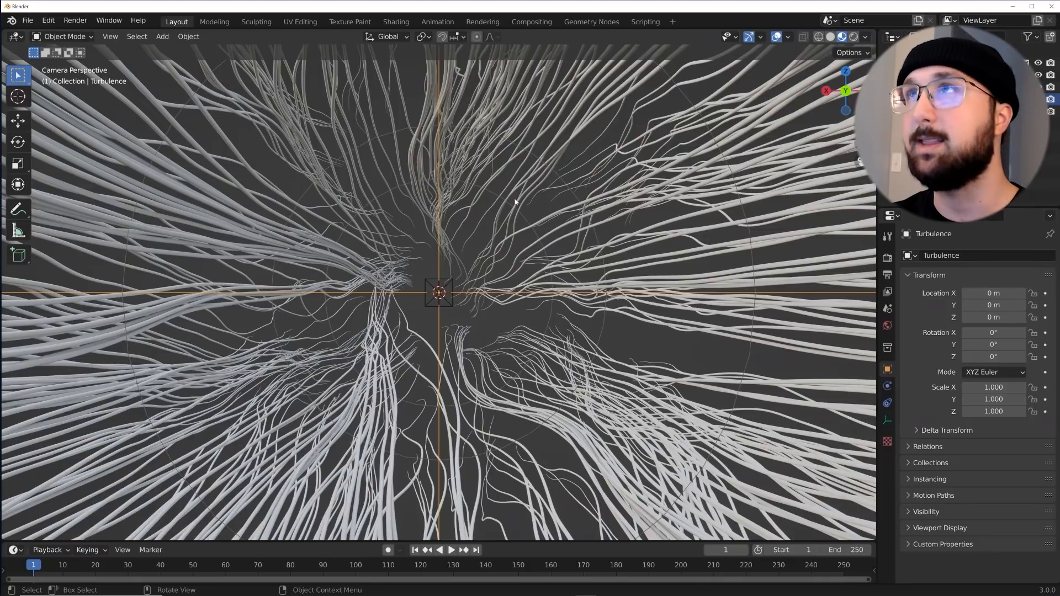
Step: Switch to the Shading workspace, look through the camera and set the viewport to Rendered shading with the camera frame fitted
click(396, 21)
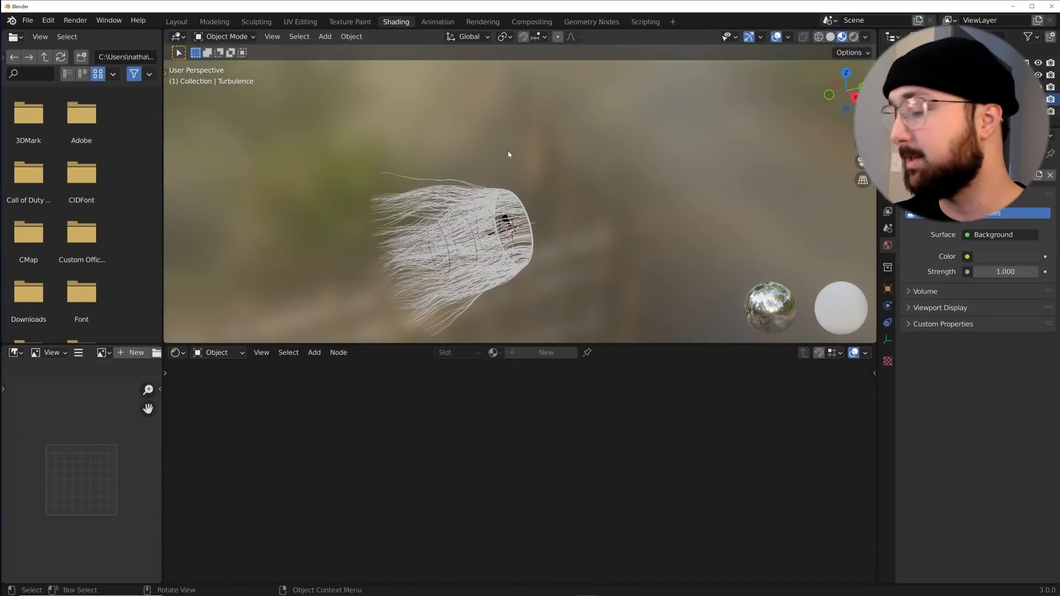
key(KP_0)
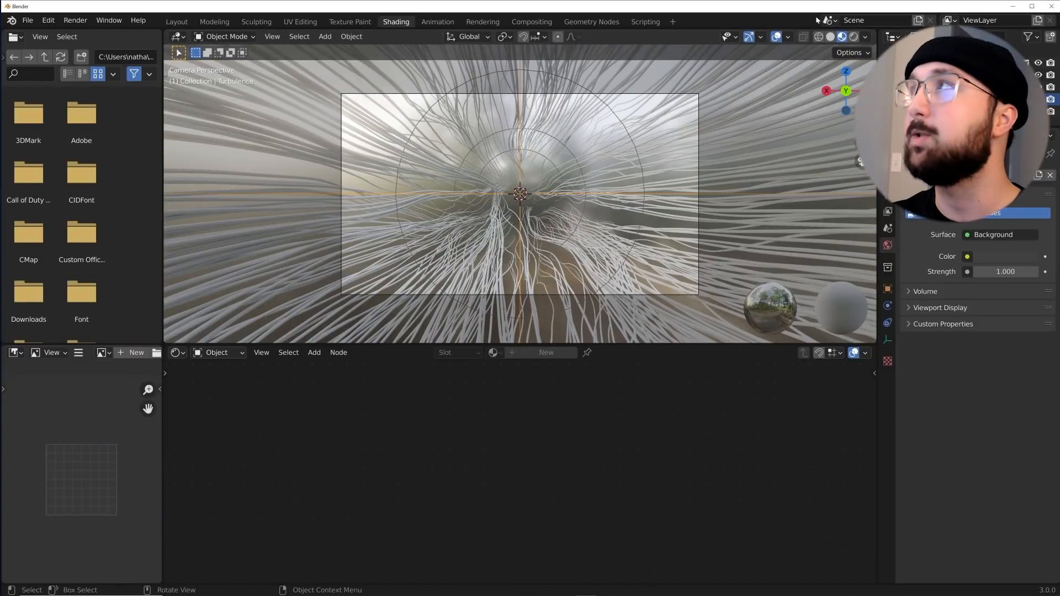
click(854, 36)
key(Home)
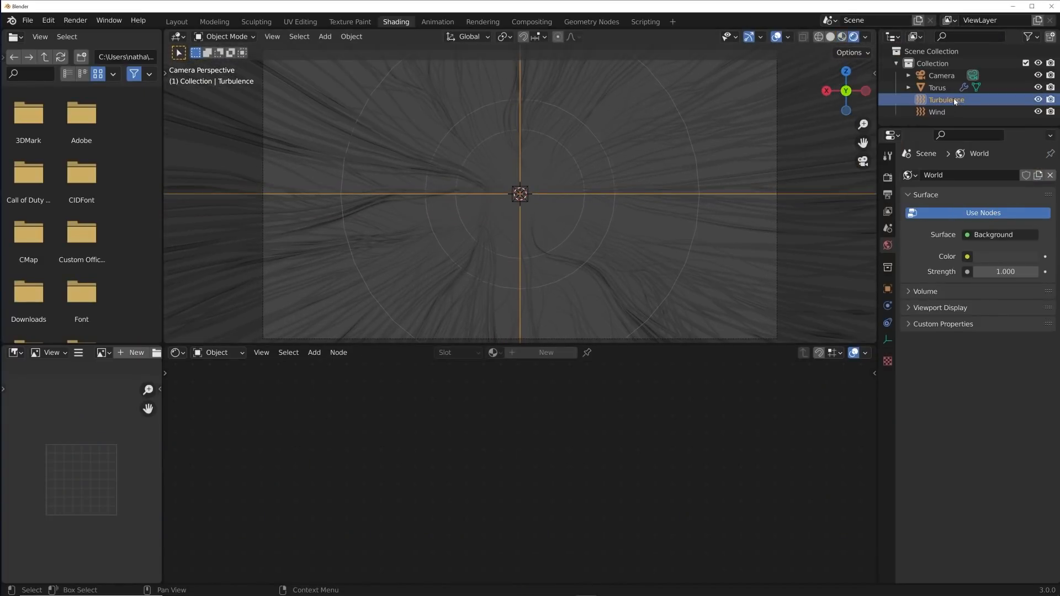
Step: Create a new material on the torus and widen the node editor area for editing its Principled BSDF
click(938, 88)
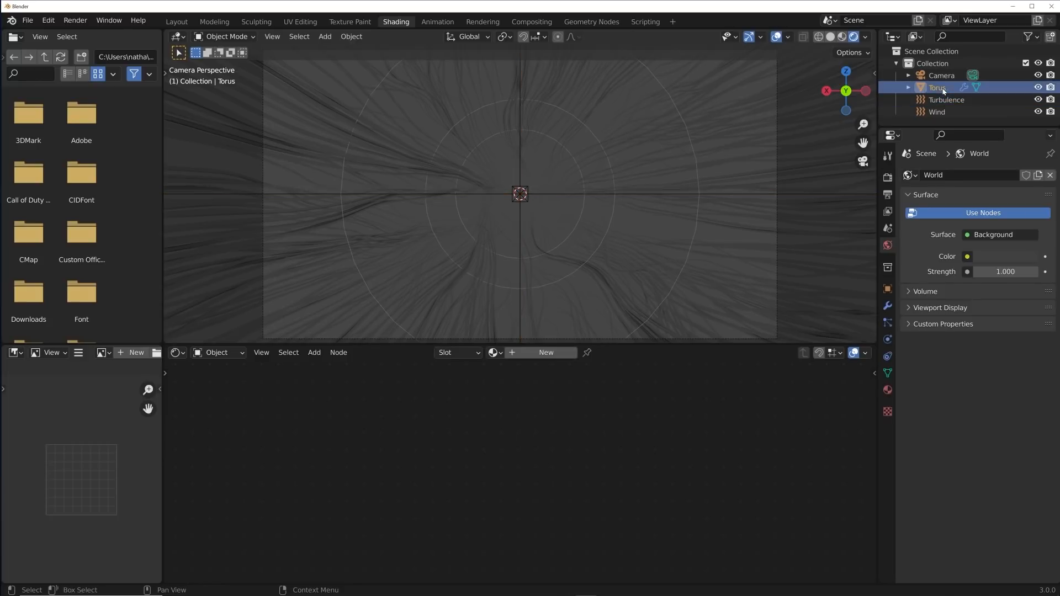
click(546, 353)
drag(163, 340, 125, 352)
scroll(391, 445, down, 7)
middle_drag(414, 443, 471, 439)
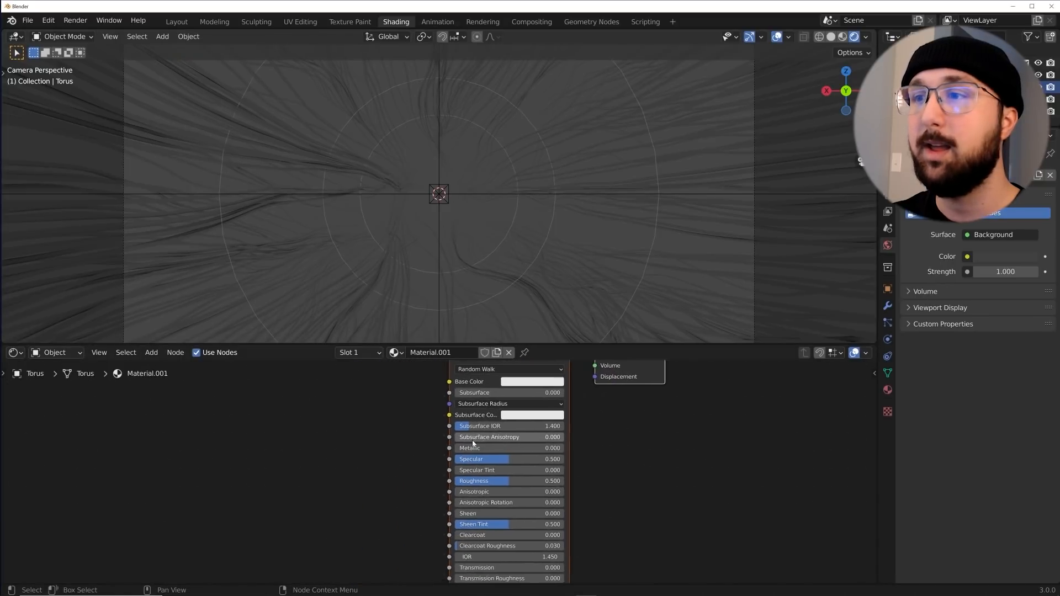
Step: Set the Principled BSDF's Metallic to 1.000 and its Roughness to about 0.27
scroll(475, 425, down, 3)
key(shift+a)
click(373, 403)
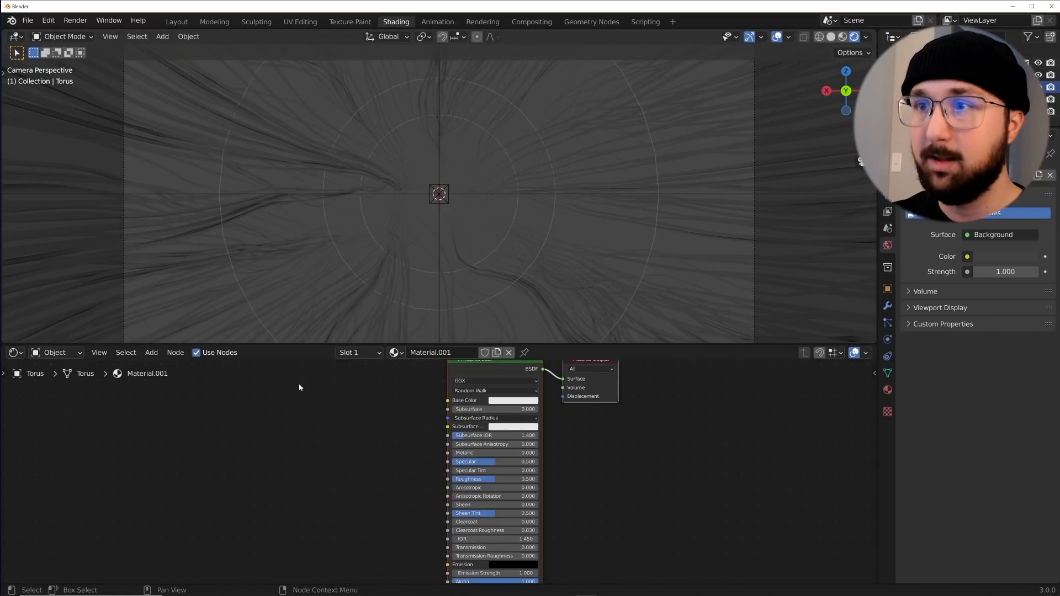
scroll(440, 470, up, 5)
drag(513, 445, 577, 444)
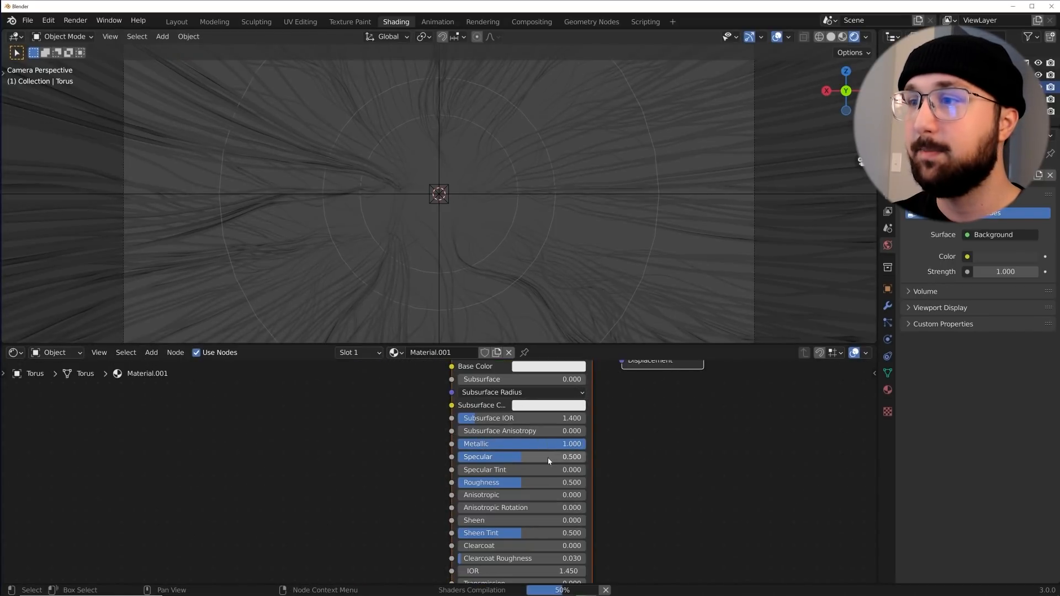
drag(550, 482, 538, 482)
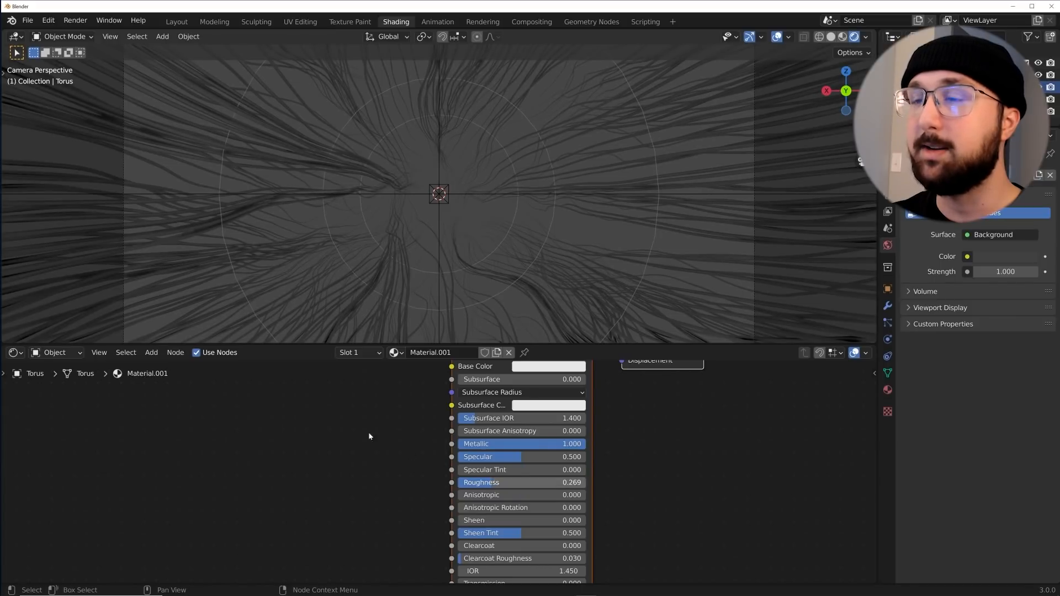
Step: Add a ColorRamp node beside the Principled BSDF and connect its Color output to the Emission input
key(shift+a)
click(343, 417)
text(col)
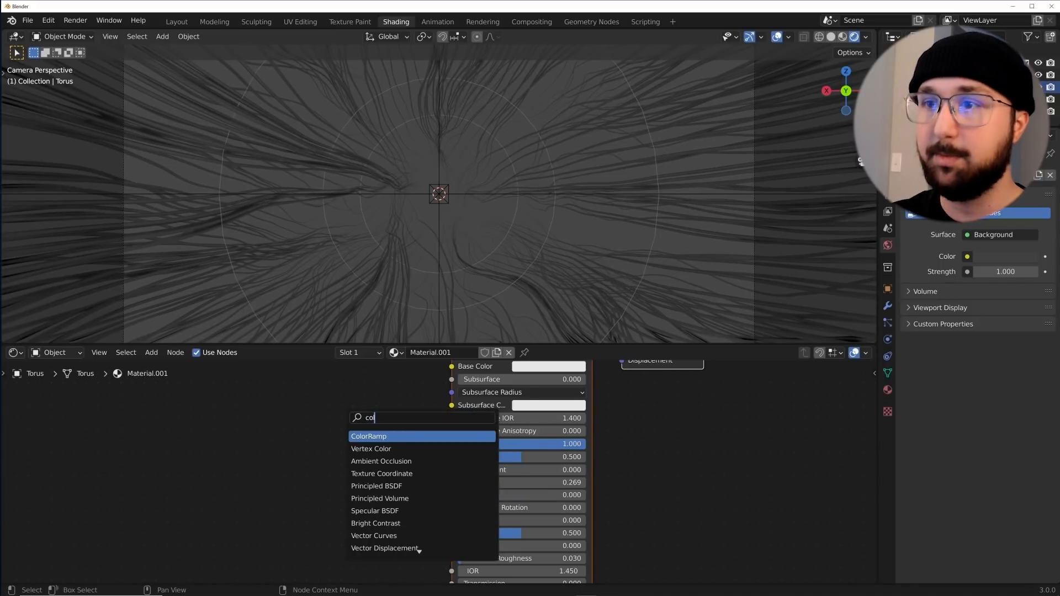
key(Return)
scroll(436, 388, down, 2)
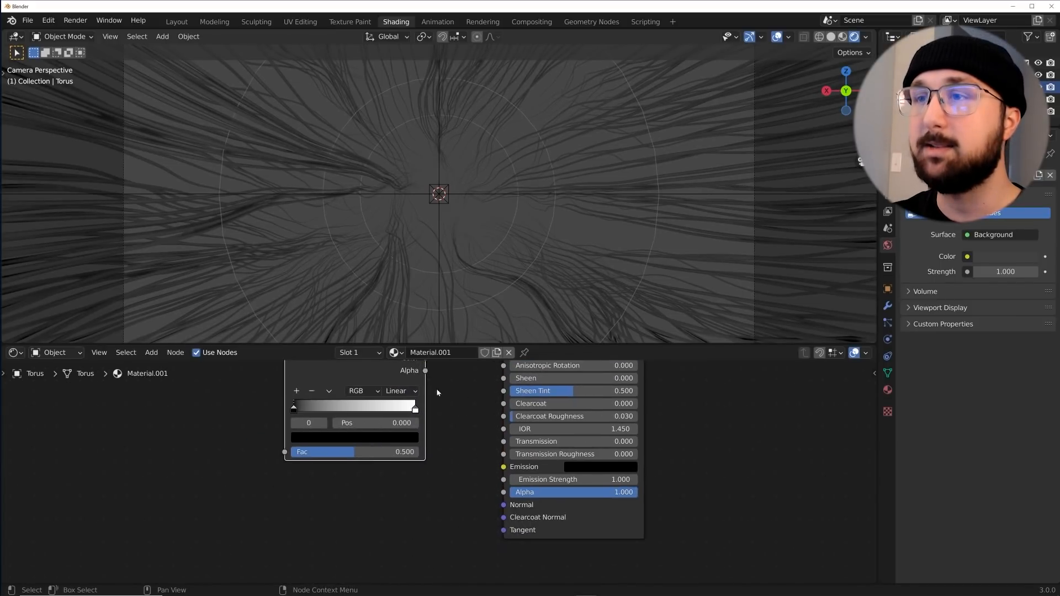
scroll(426, 450, up, 2)
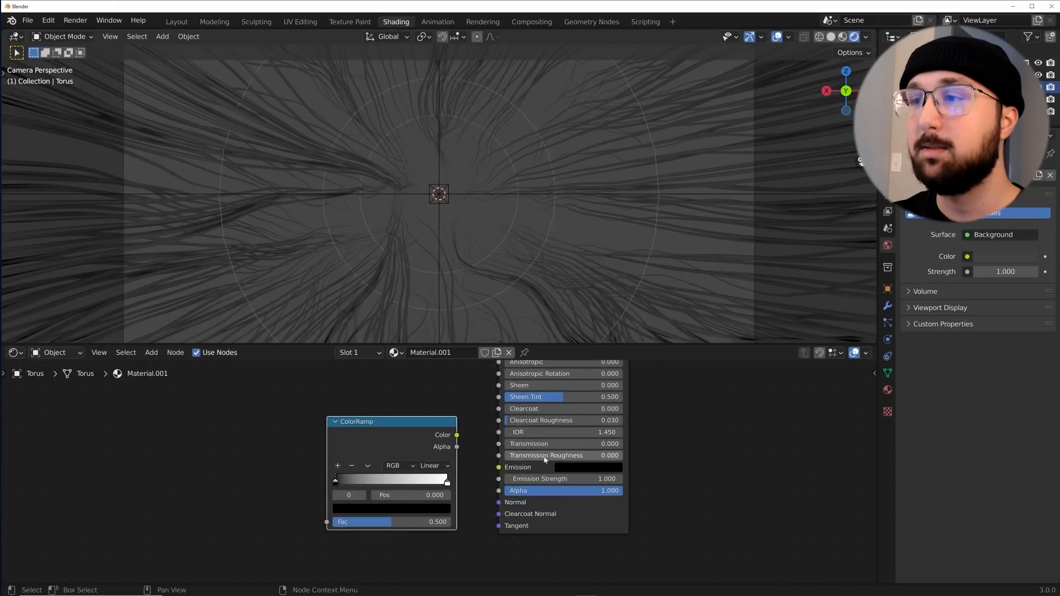
drag(439, 438, 410, 438)
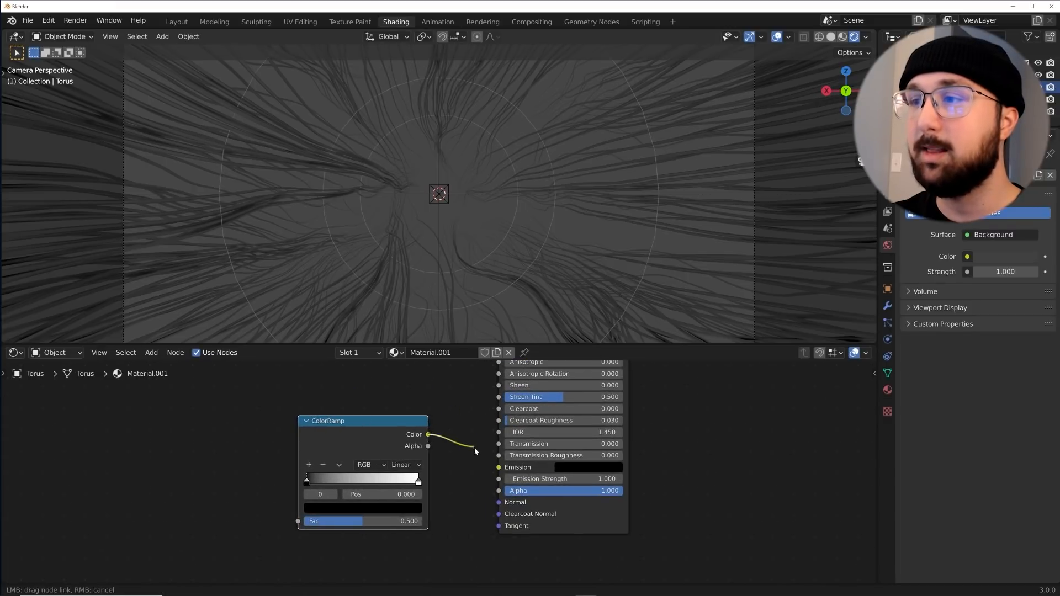
drag(496, 470, 497, 469)
Step: Add a Noise Texture node in front of the ColorRamp
middle_drag(367, 451, 490, 458)
key(shift+a)
click(341, 427)
text(noi)
click(359, 459)
click(328, 460)
Step: Add a Hair Info node, link its Random output to the Noise Texture's Vector, and link the noise Fac to the ColorRamp's Fac
key(shift+a)
click(235, 395)
text(hair i)
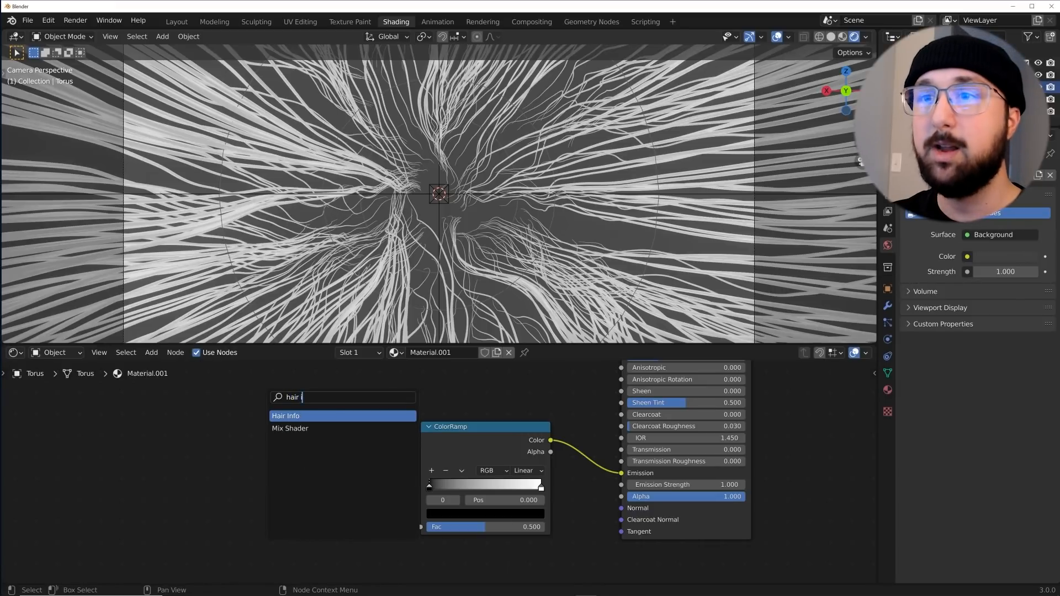
key(Return)
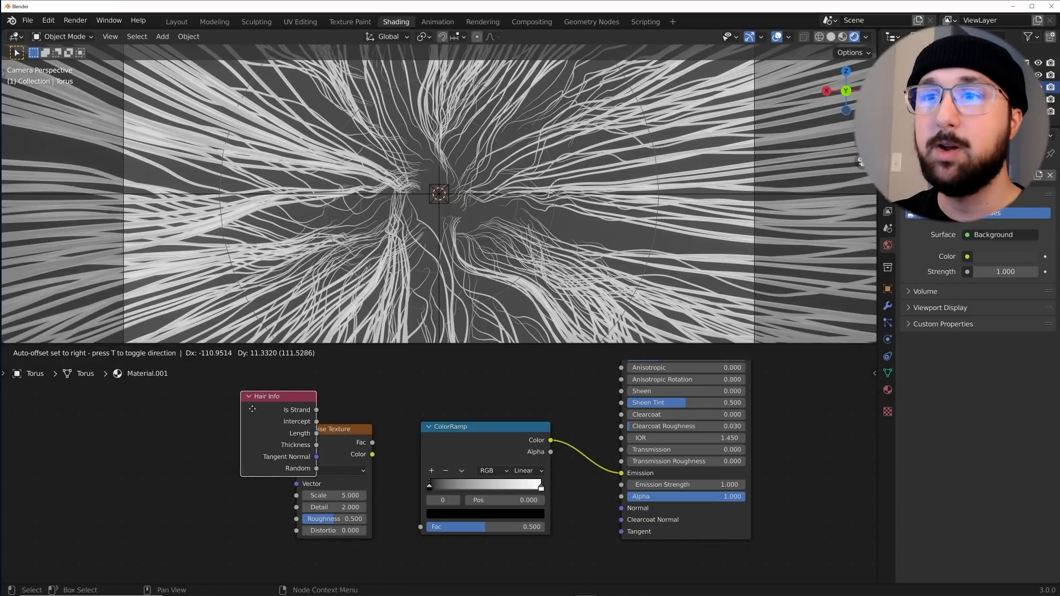
click(173, 406)
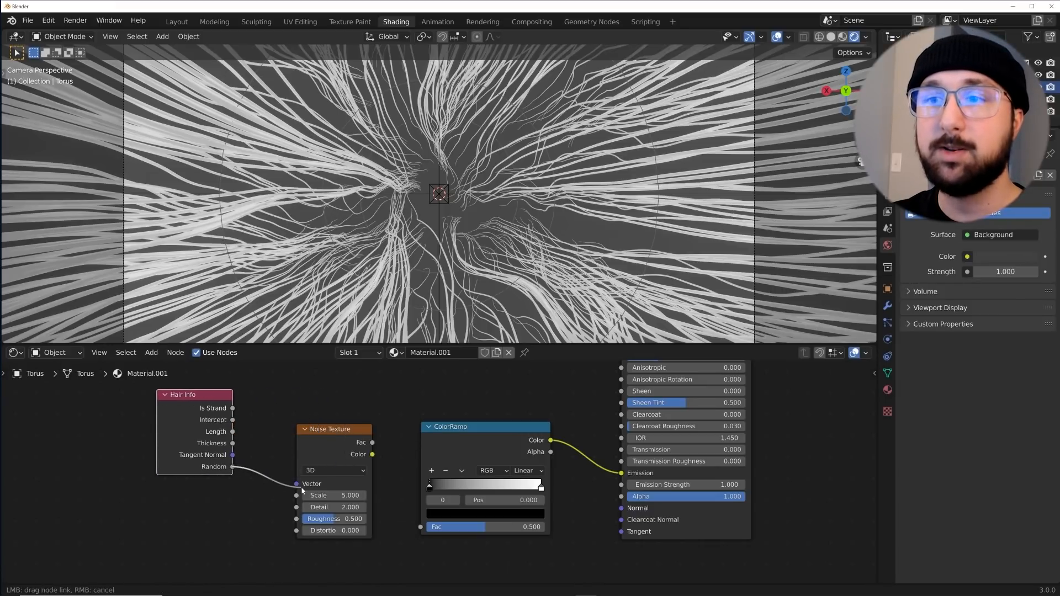
drag(301, 485, 300, 485)
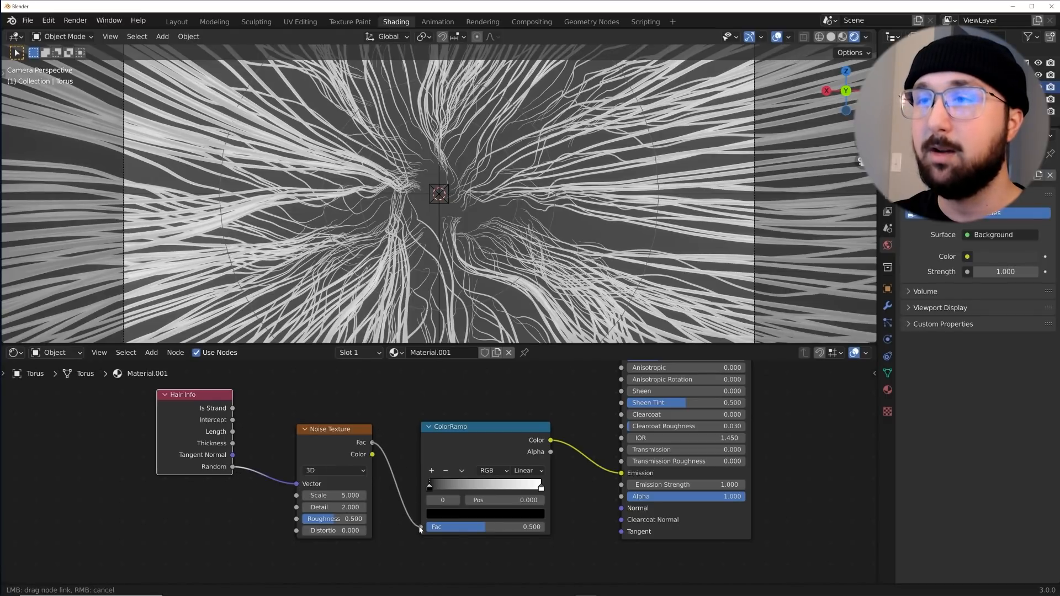
drag(420, 529, 420, 527)
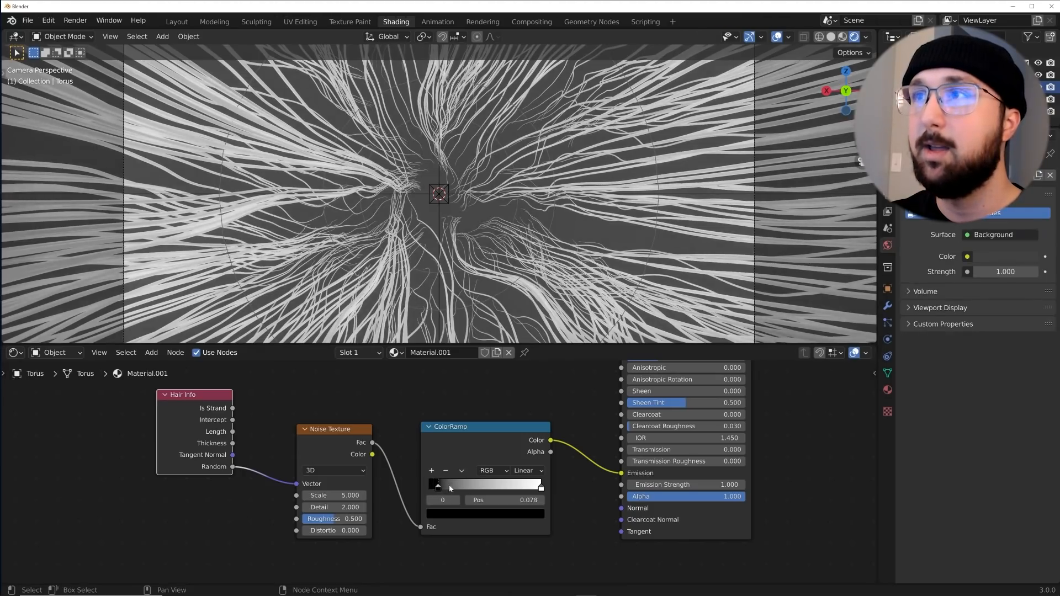
Step: Move the ColorRamp's black stop to about 0.542 and set the Emission Strength to 35.7
mouse_move(450, 488)
mouse_down()
mouse_move(508, 487)
mouse_move(492, 488)
mouse_up()
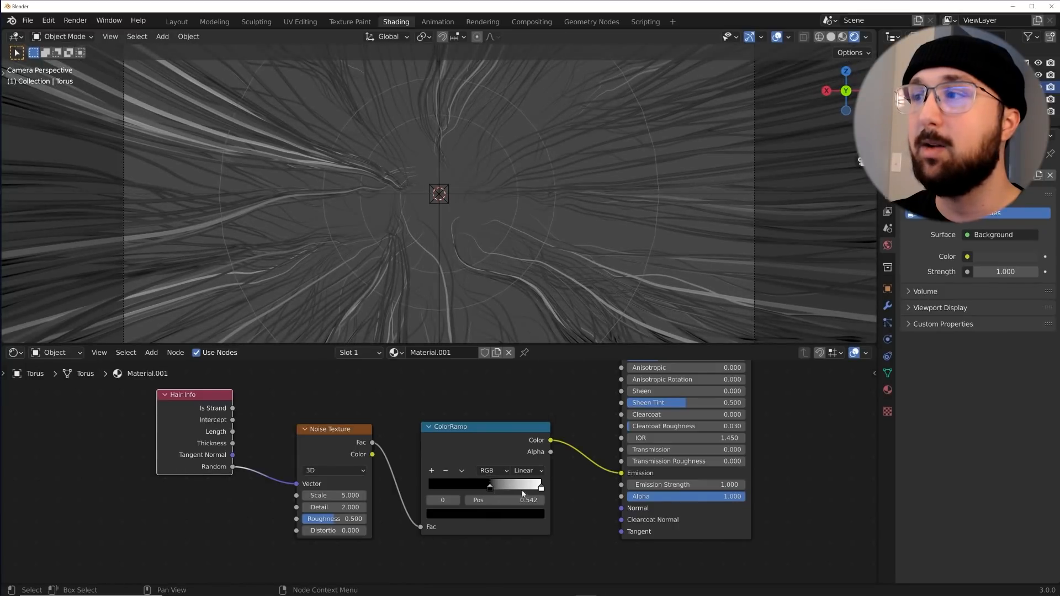
drag(666, 484, 723, 484)
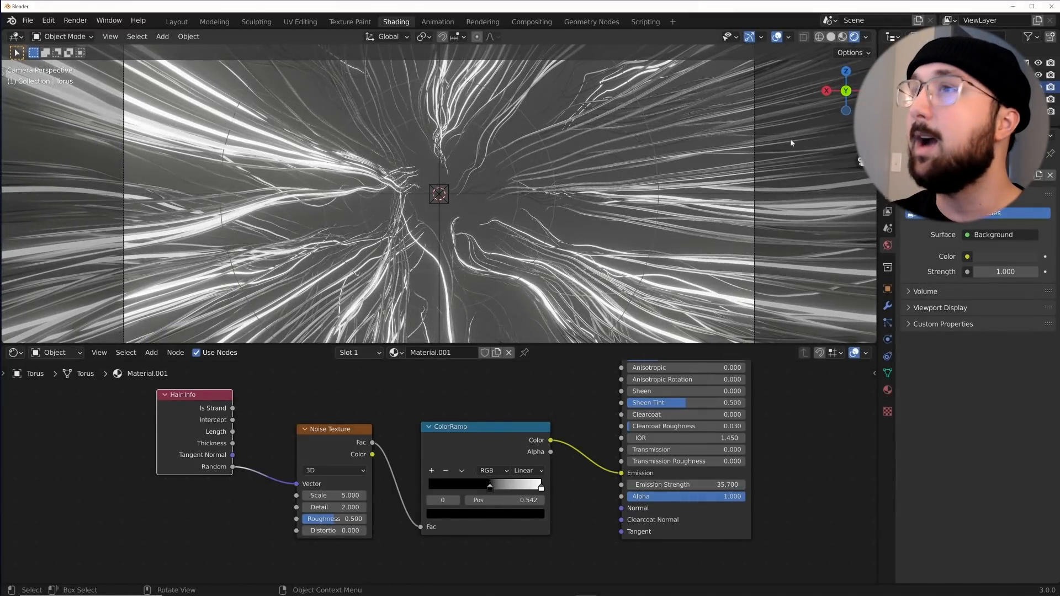
Step: Change the ColorRamp's white end stop to a saturated blue
scroll(580, 552, up, 3)
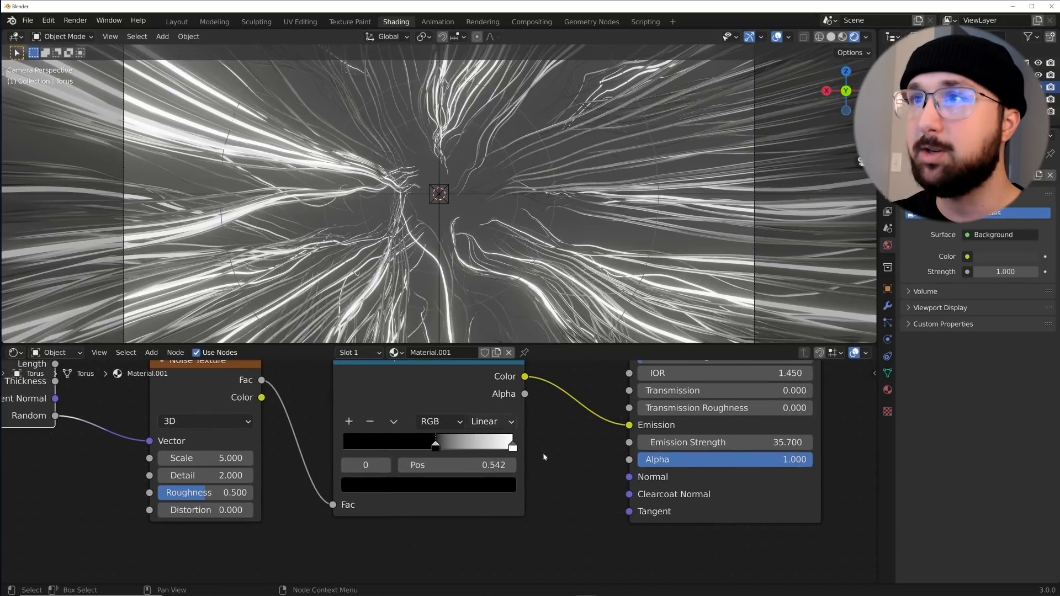
click(493, 421)
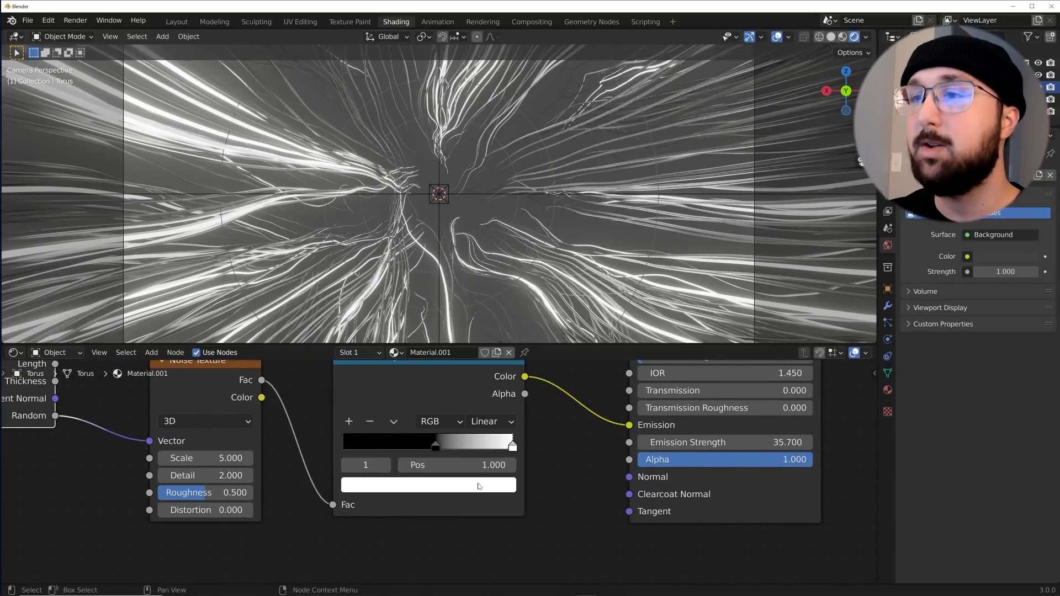
click(479, 485)
drag(429, 270, 444, 265)
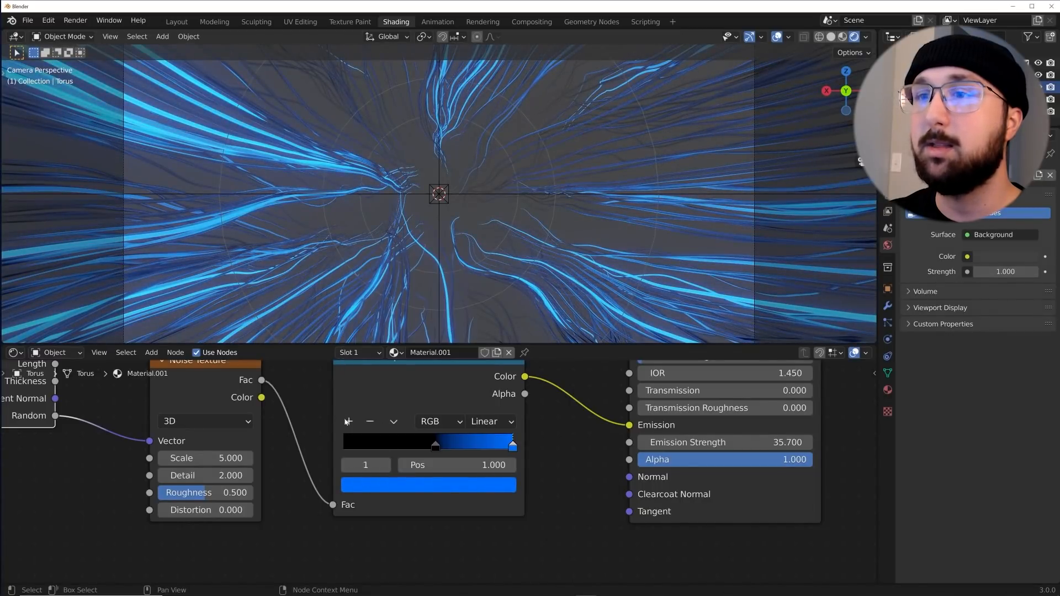
Step: Add a ColorRamp stop between black and blue and color it red-orange
click(349, 423)
click(466, 486)
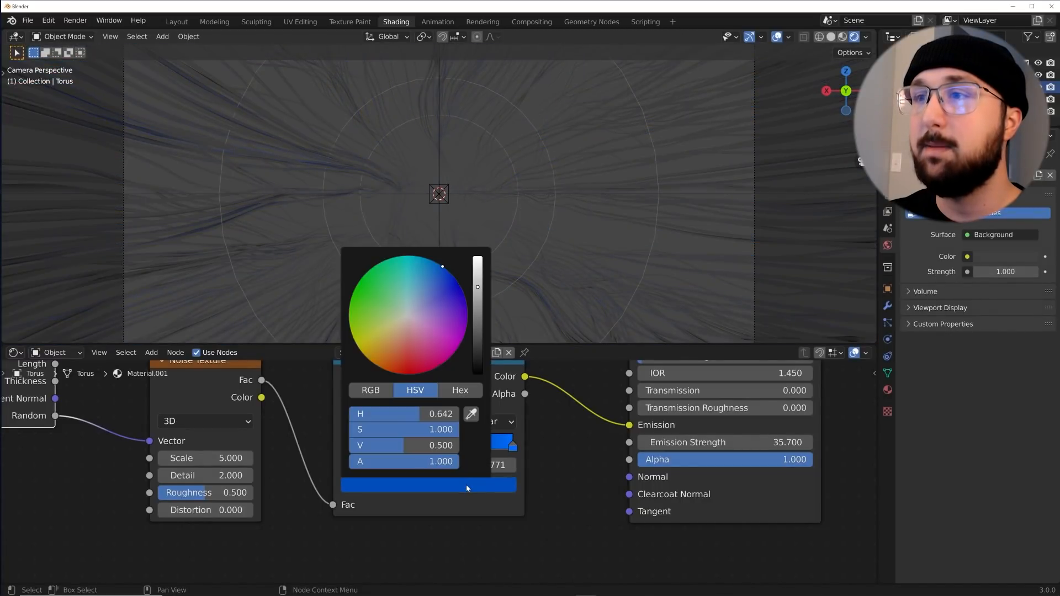
click(391, 372)
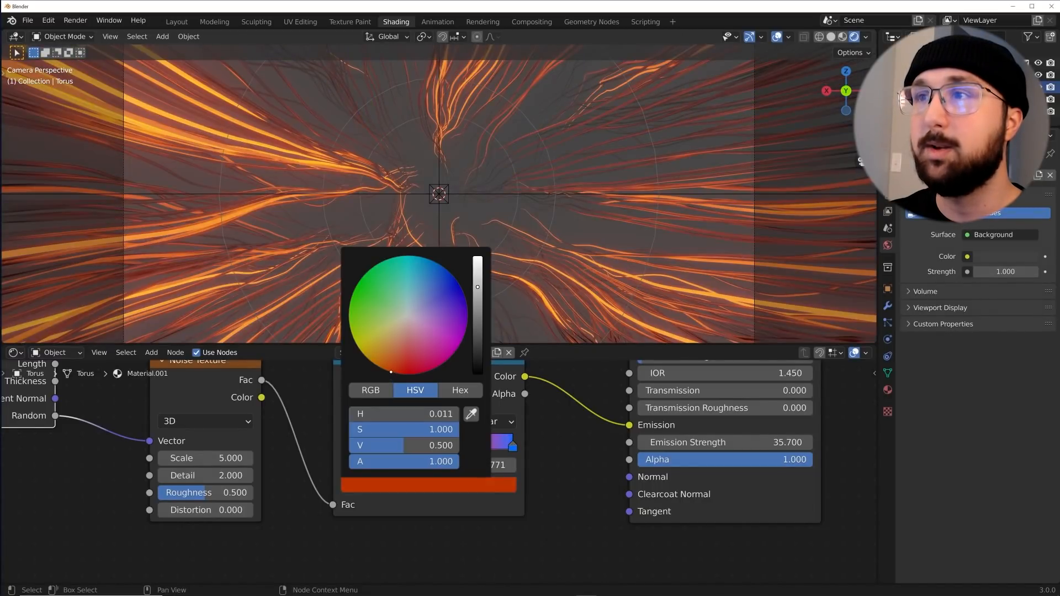
Step: Bring the ColorRamp's red stop to about 0.638 with the blue stop just after it, and set the interpolation to Constant
drag(513, 443, 453, 449)
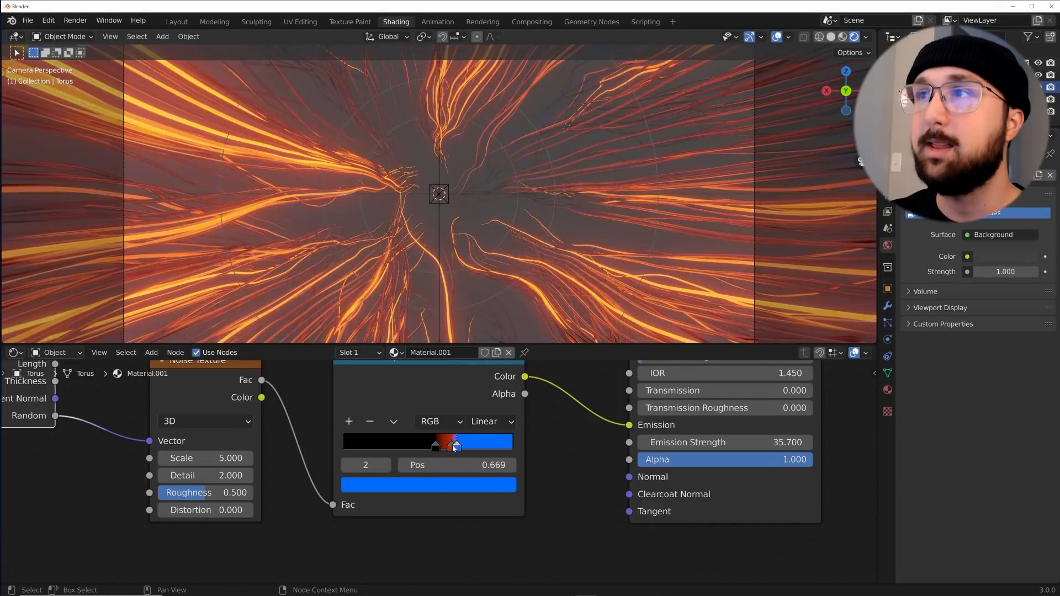
click(501, 425)
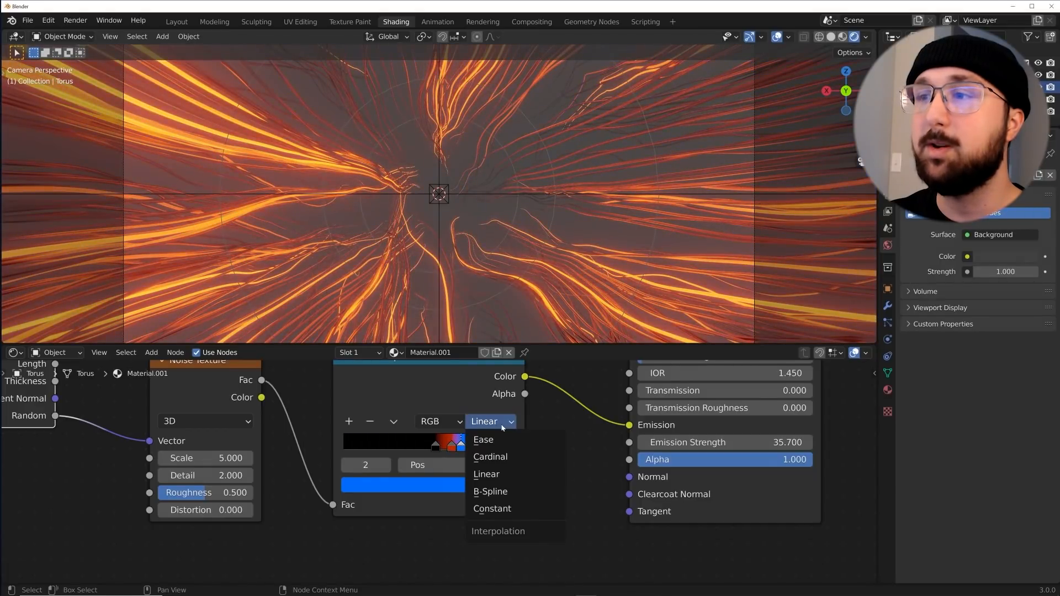
click(506, 509)
Step: Raise the ColorRamp's red-orange stop to full brightness
click(450, 446)
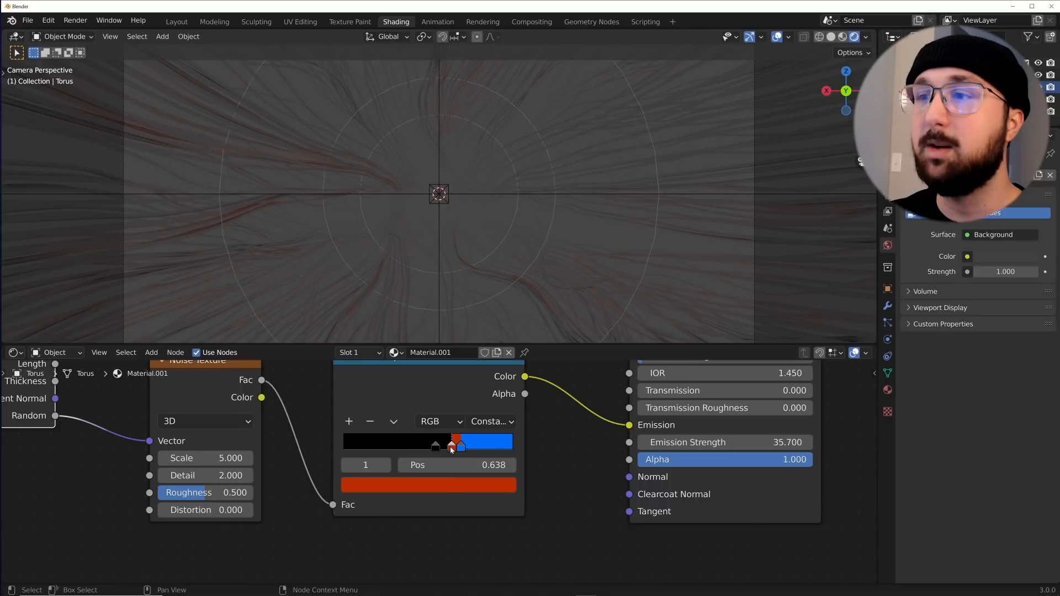
click(446, 487)
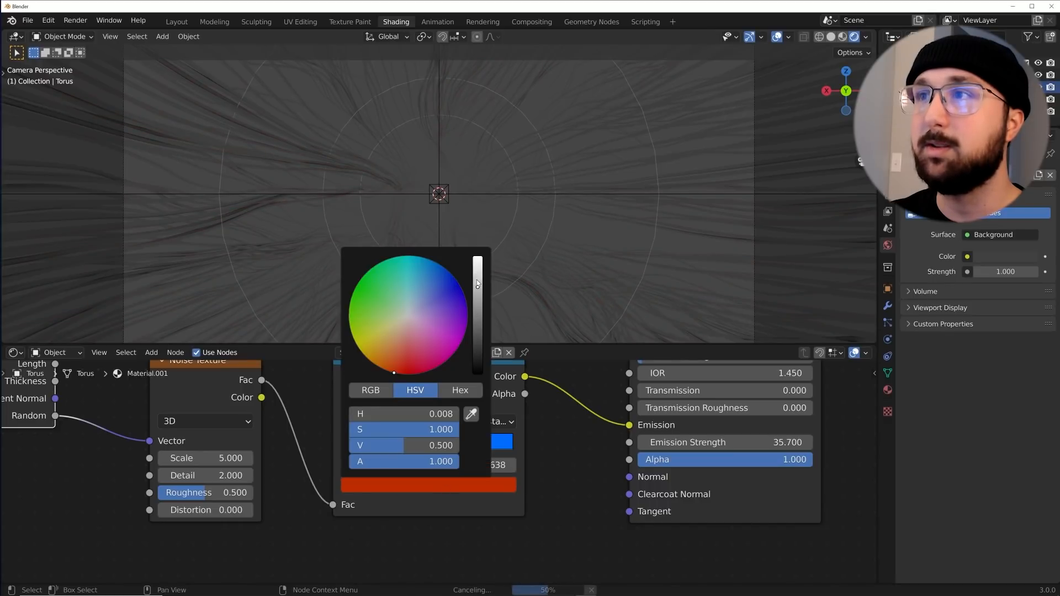
drag(477, 287, 477, 256)
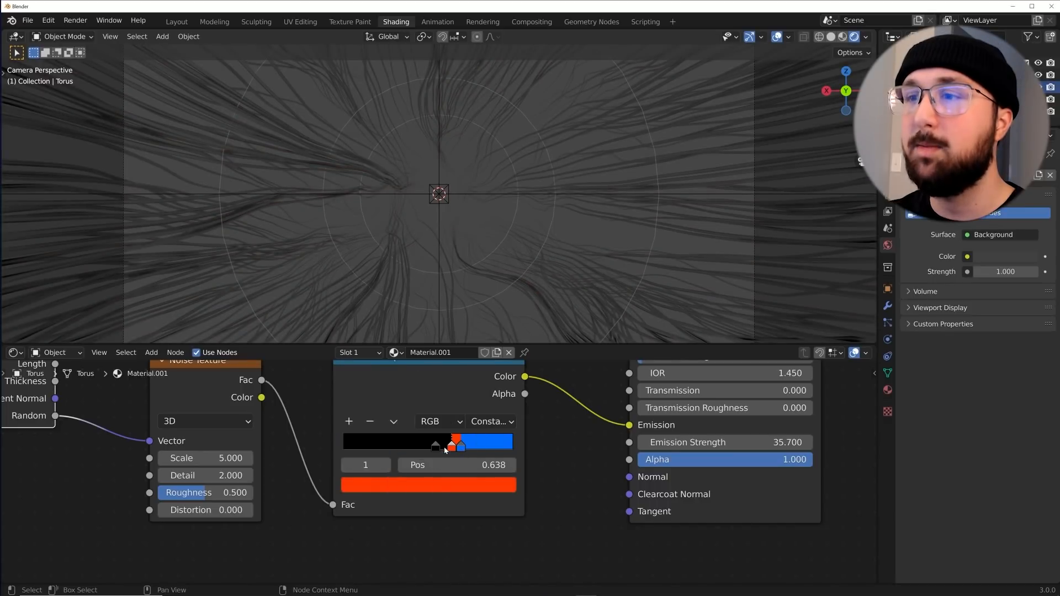
Step: Reposition the ColorRamp stops with black at 0.000, blue at about 0.593 and the red stop just before the blue one
drag(439, 448, 355, 449)
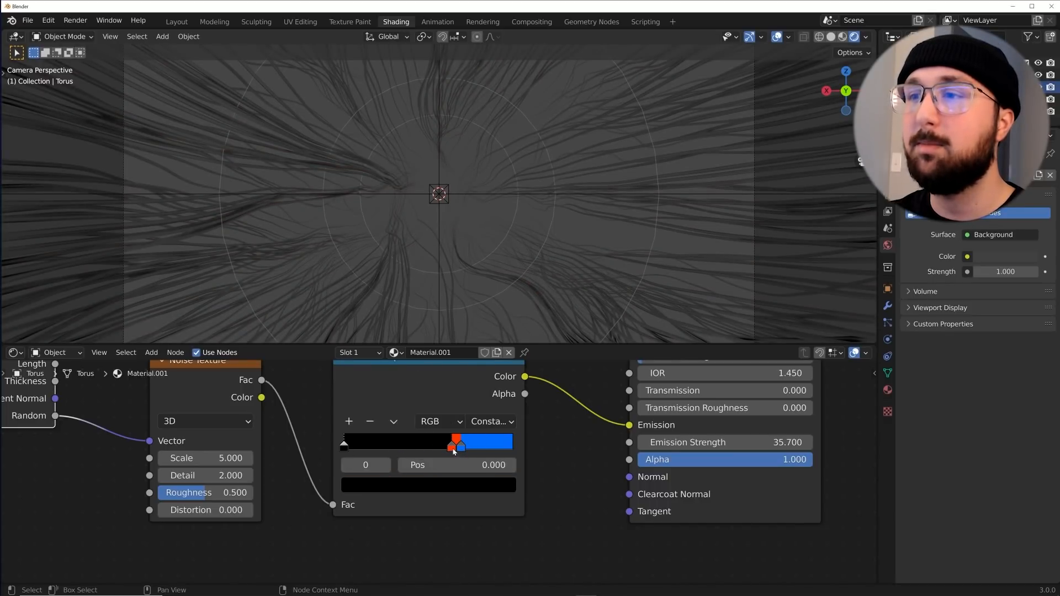
drag(453, 448, 440, 449)
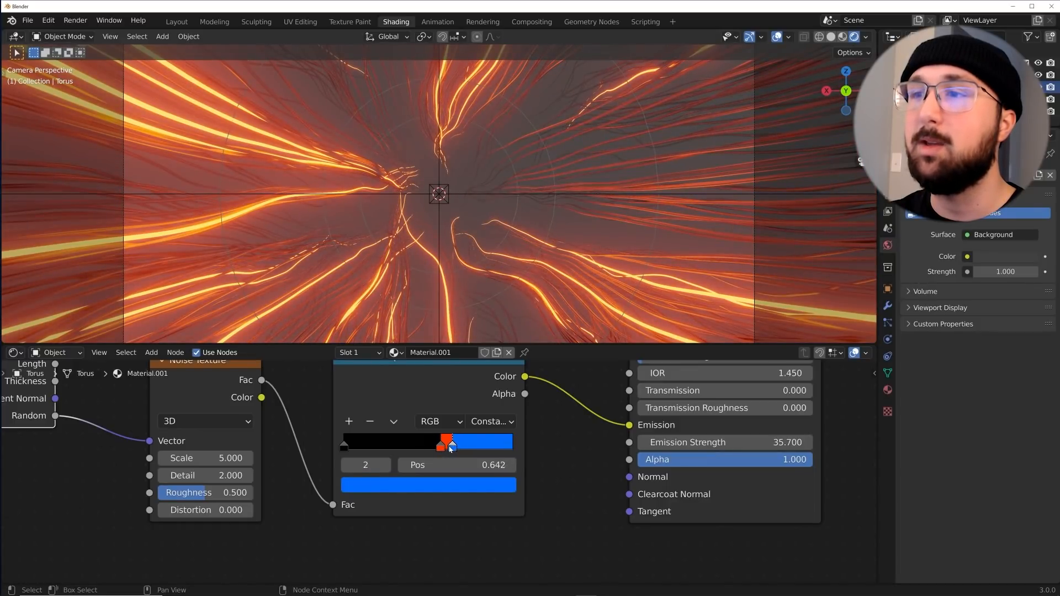
drag(452, 449, 444, 449)
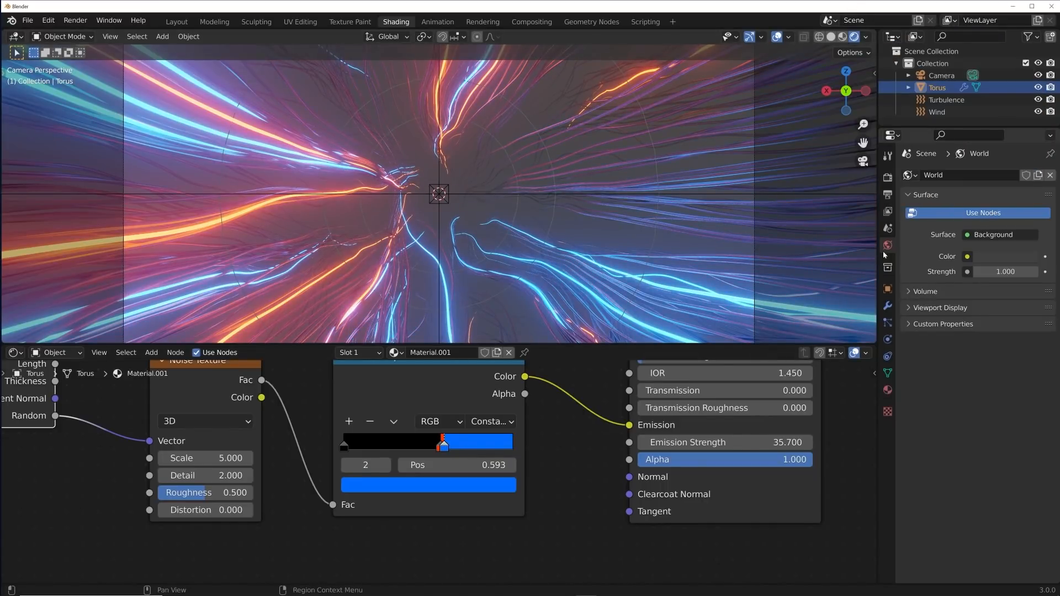
Step: Darken the world background color to black
click(994, 255)
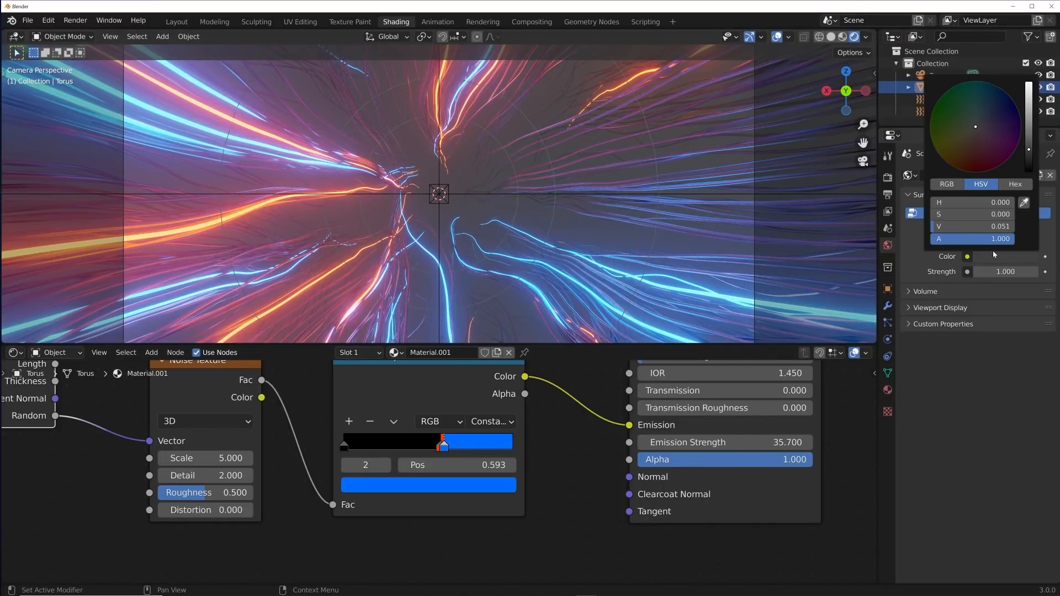
click(1030, 169)
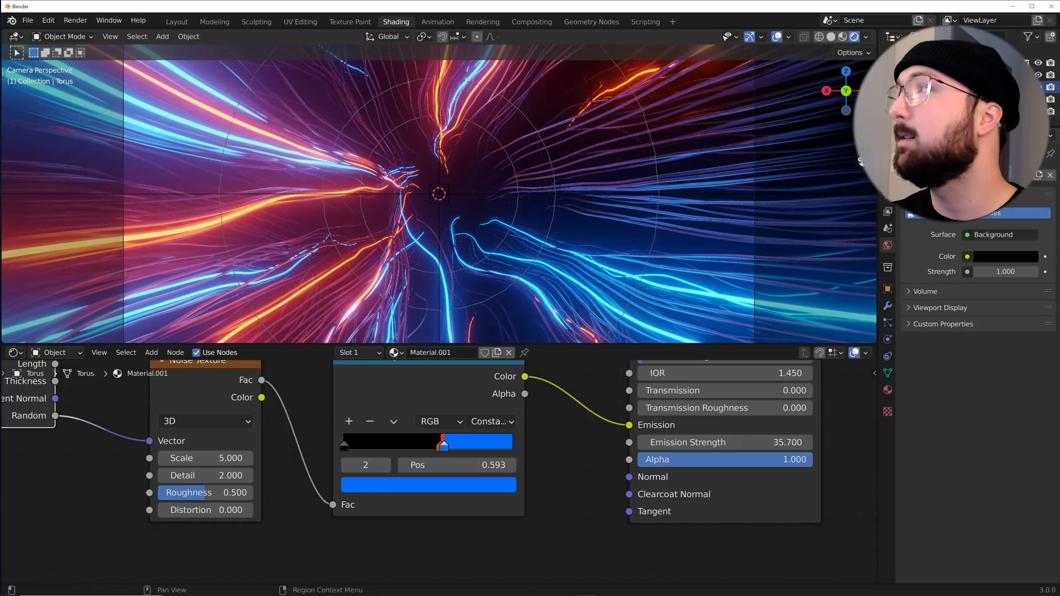
Step: Set the scene's color management look to High Contrast, keeping the Filmic view transform
click(887, 177)
click(944, 504)
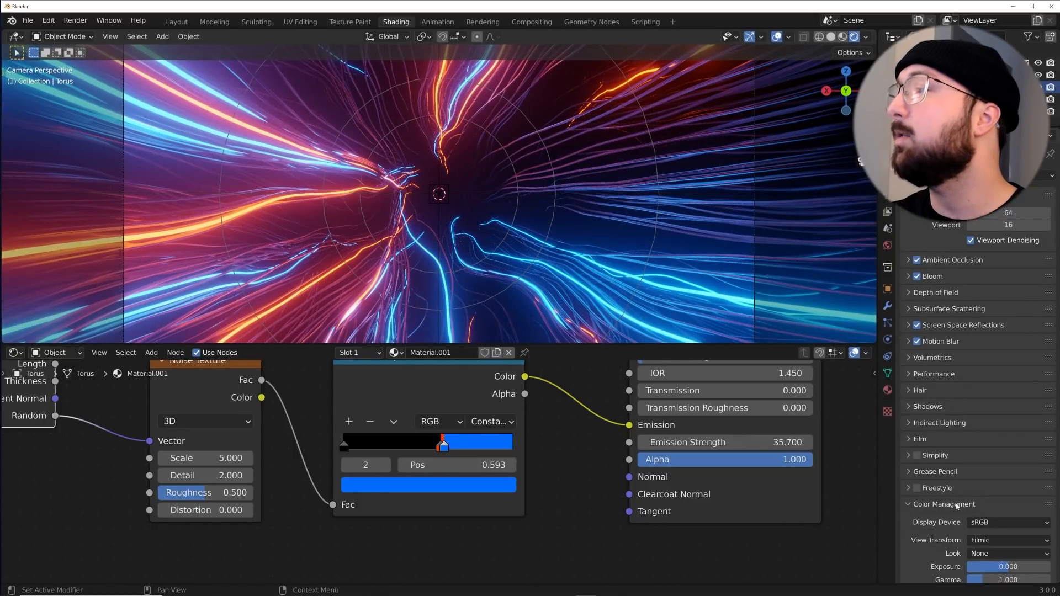
scroll(994, 508, down, 3)
click(1016, 514)
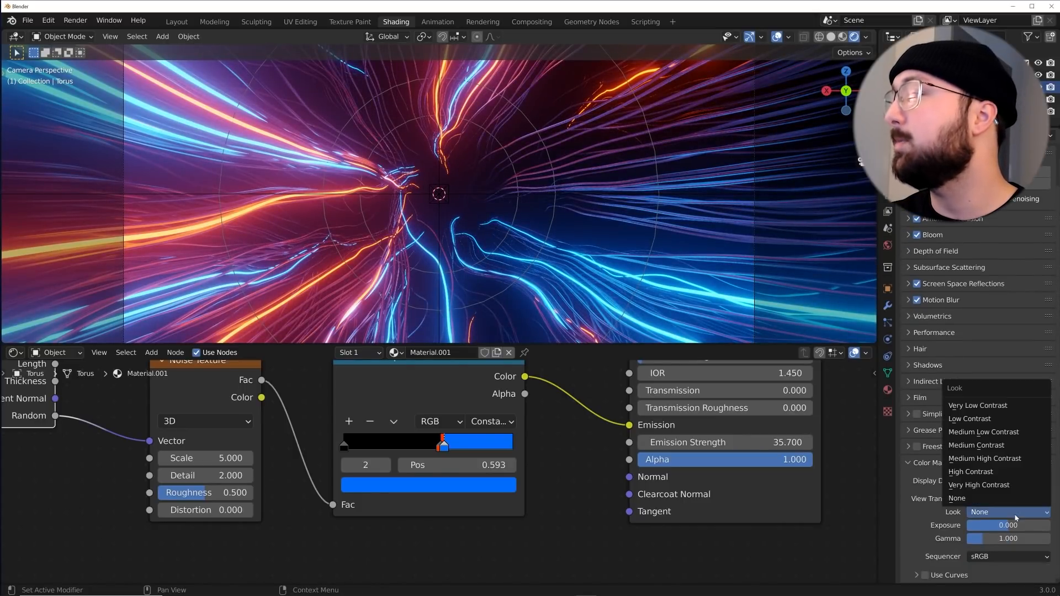
click(988, 472)
scroll(442, 208, down, 4)
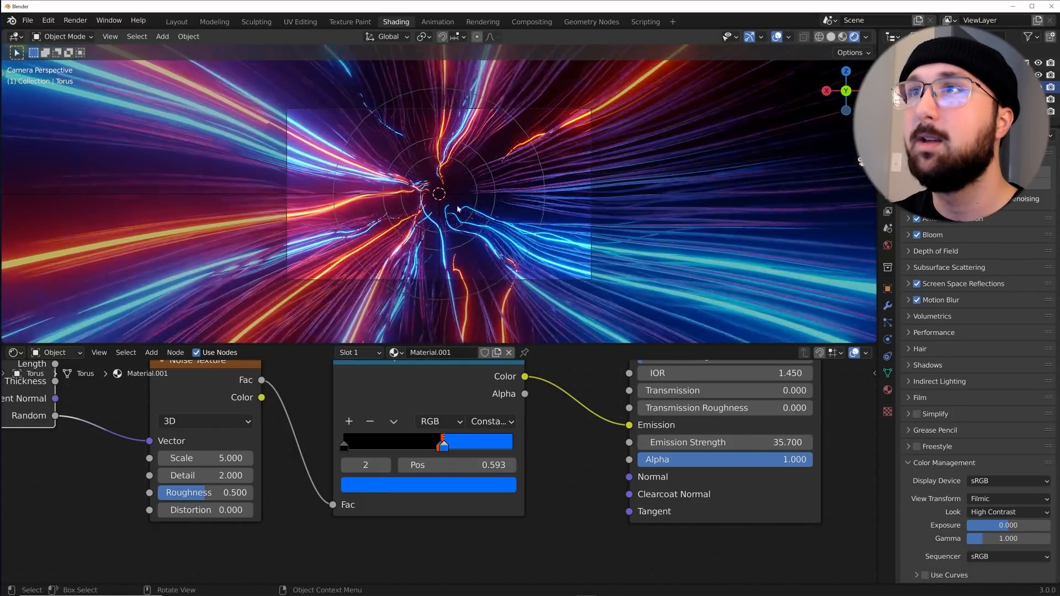
scroll(469, 212, up, 4)
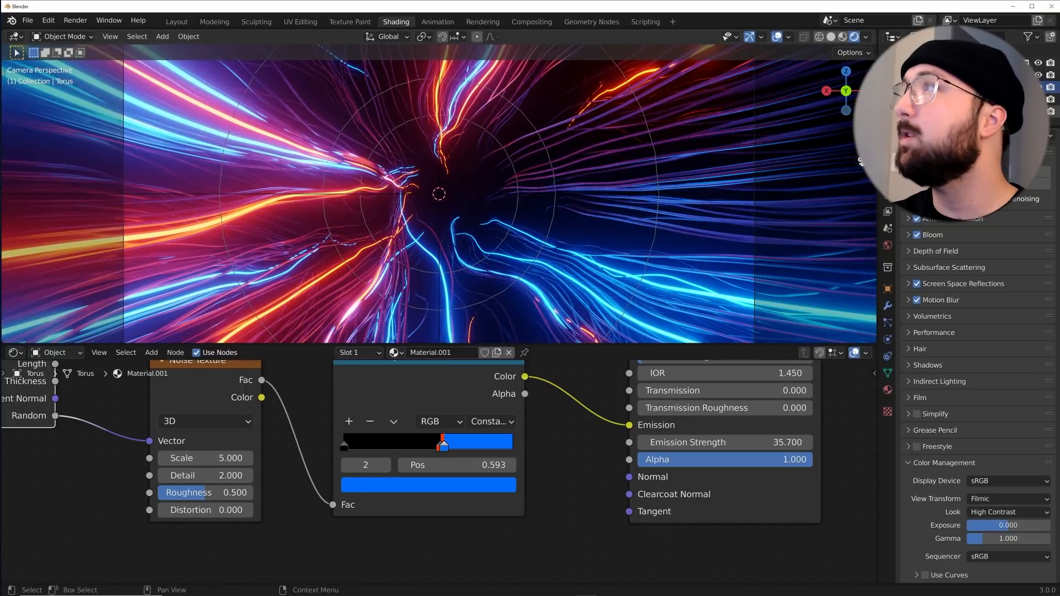
Step: Raise the Turbulence force field's strength to 26.860
click(966, 111)
click(966, 99)
click(887, 307)
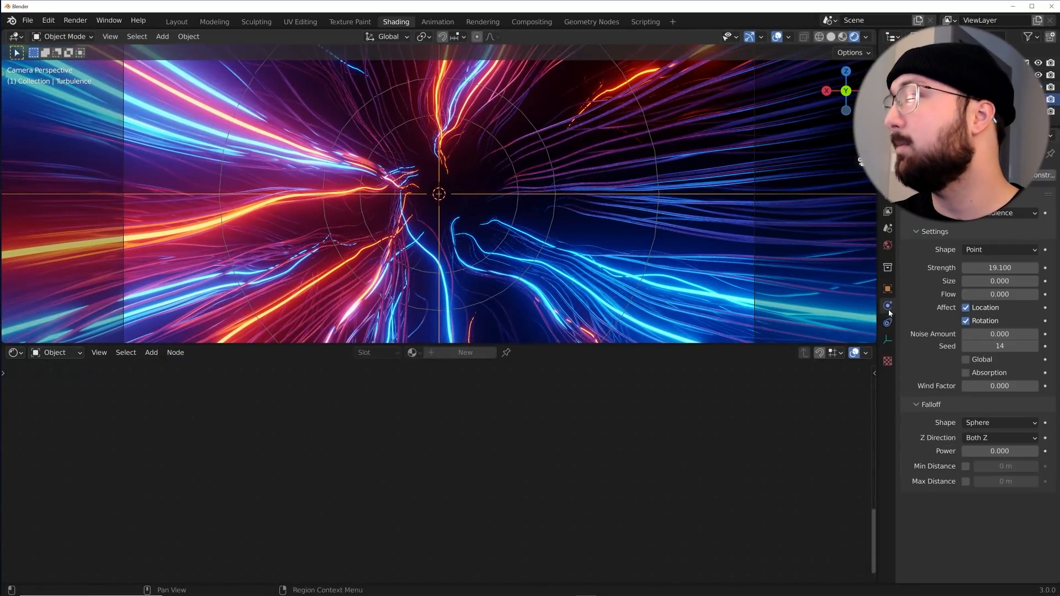
mouse_move(1010, 267)
mouse_down()
mouse_move(1040, 267)
mouse_move(1000, 268)
mouse_move(1014, 268)
mouse_up()
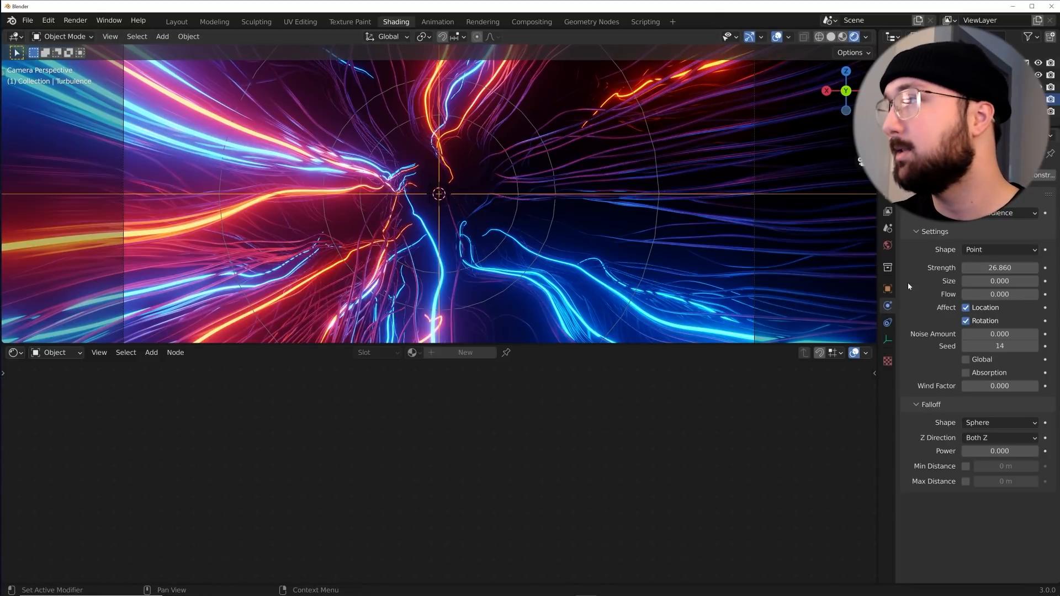
Step: Add a Principled Volume shader to the world and set its density to 0.320
click(888, 245)
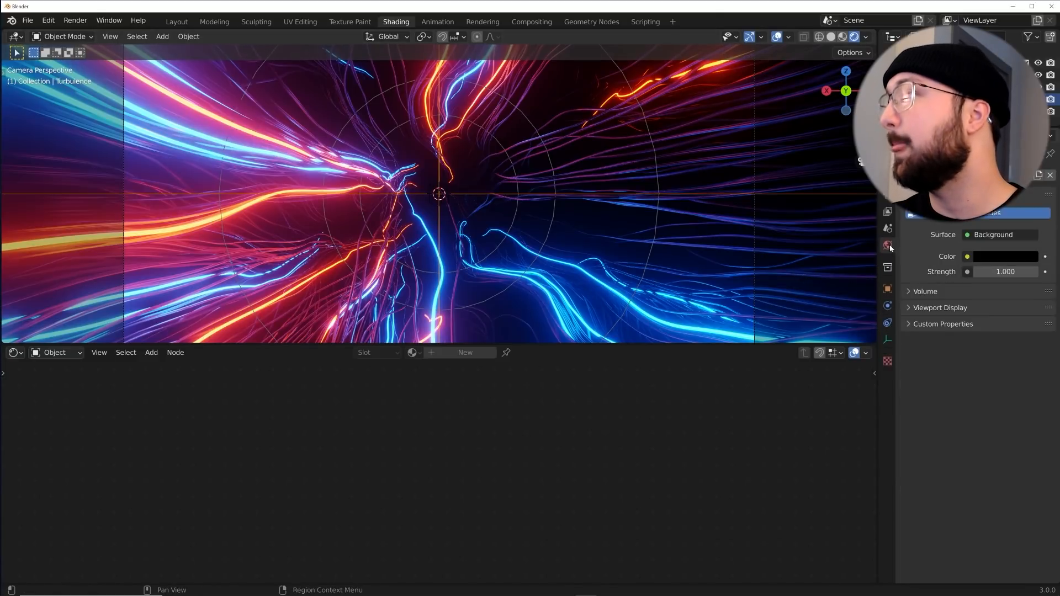
click(921, 307)
click(921, 307)
click(923, 291)
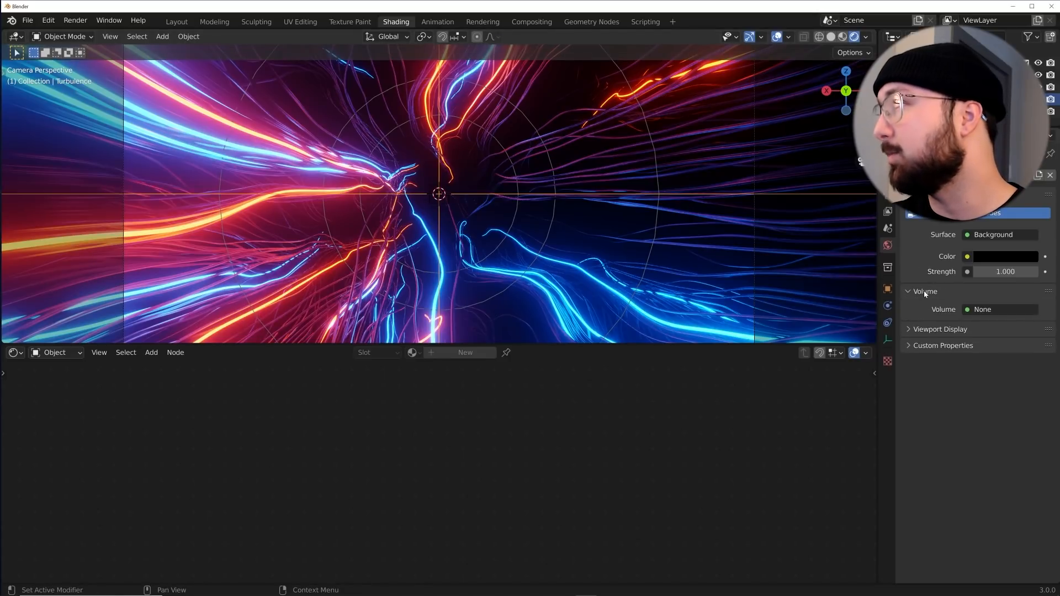
click(976, 309)
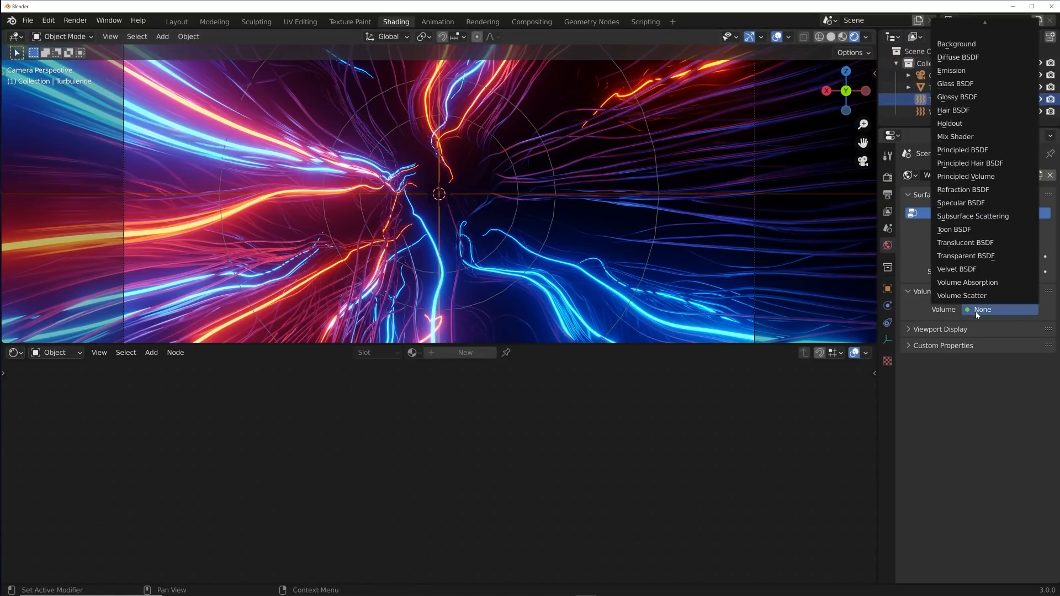
click(963, 176)
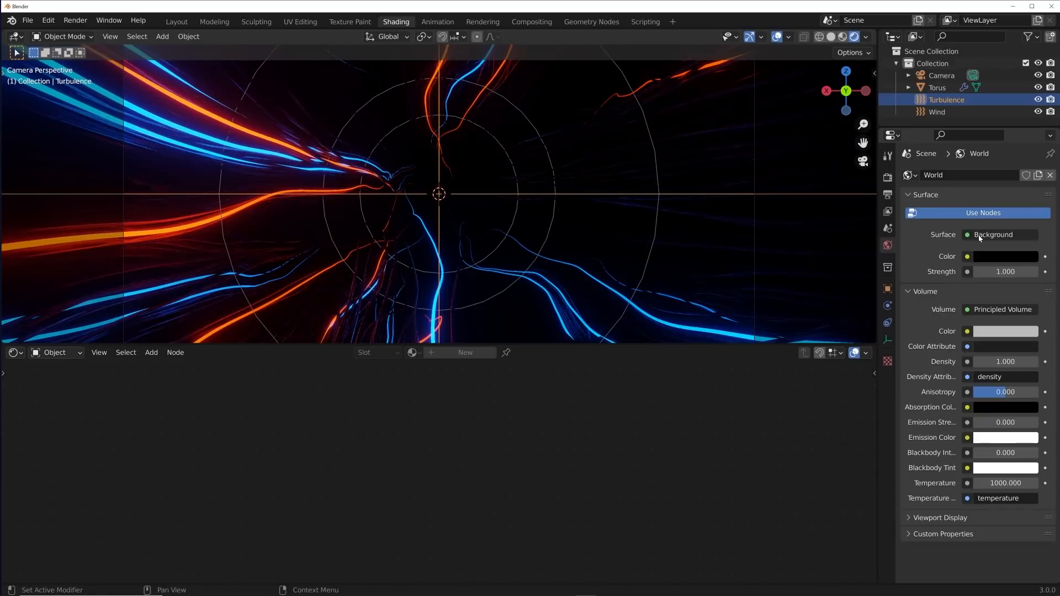
drag(1005, 362, 968, 362)
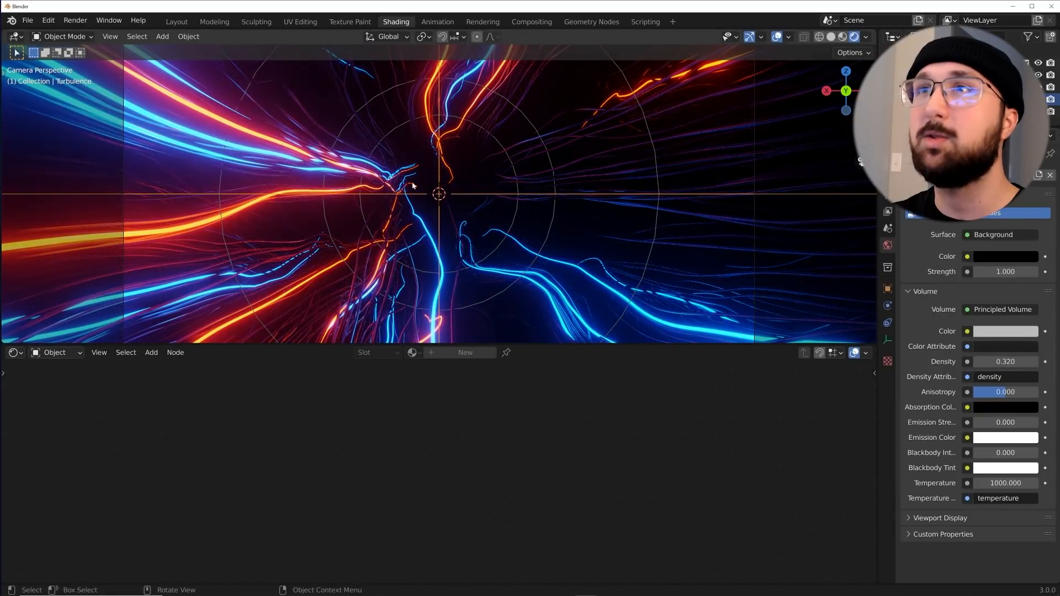
Step: Switch to the Layout workspace and show the camera view in rendered shading without viewport overlays and gizmos
click(172, 22)
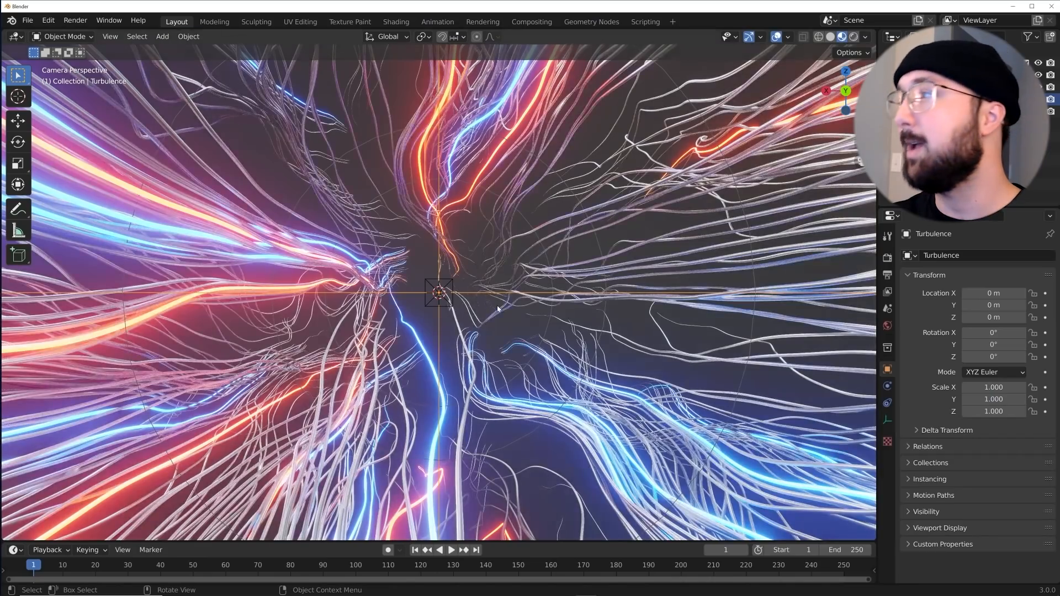
click(854, 36)
key(KP_0)
key(KP_0)
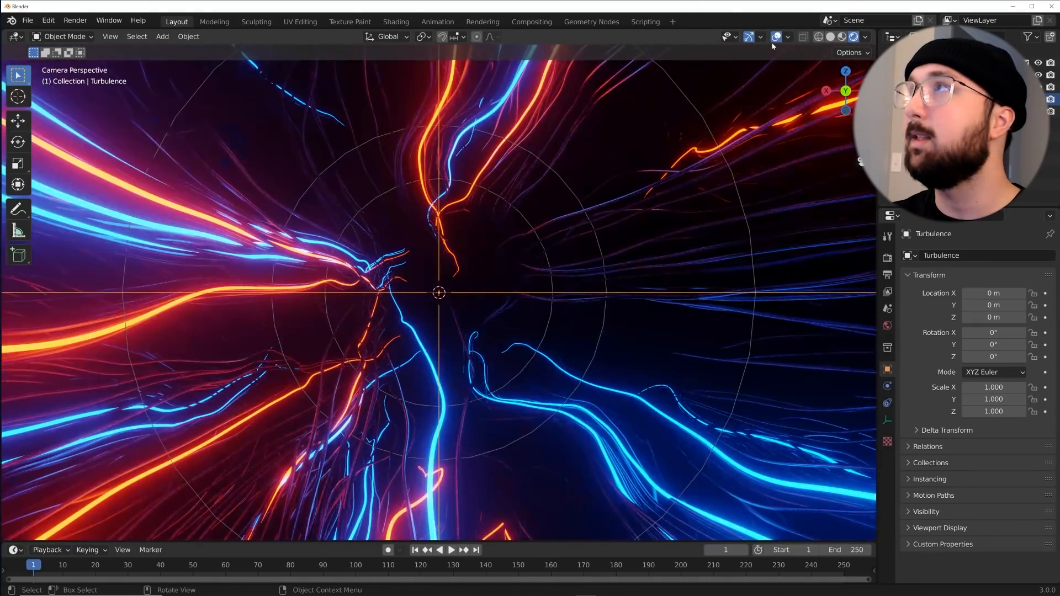
click(777, 36)
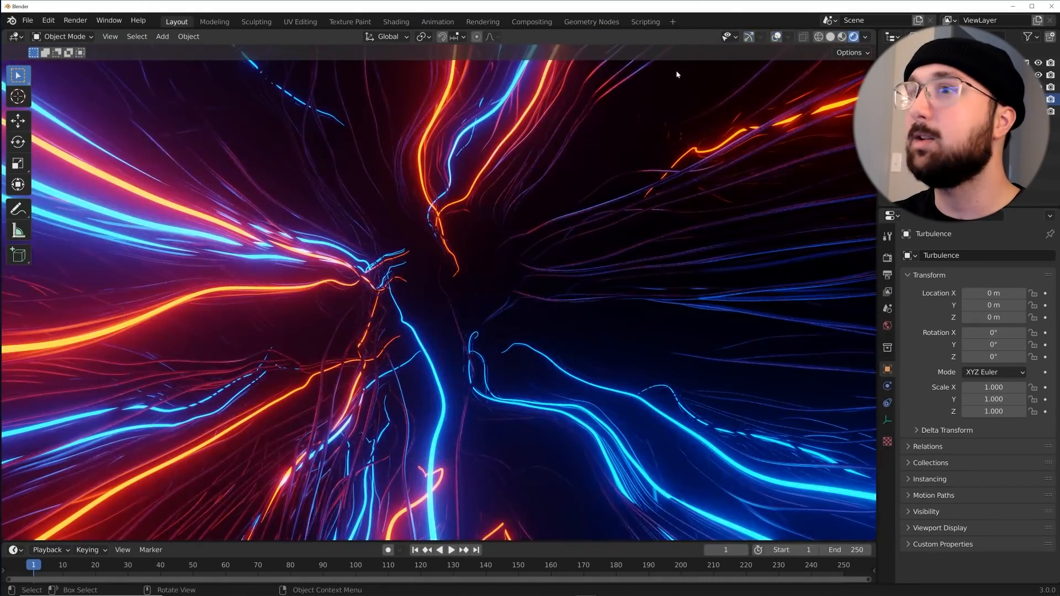
scroll(390, 376, down, 2)
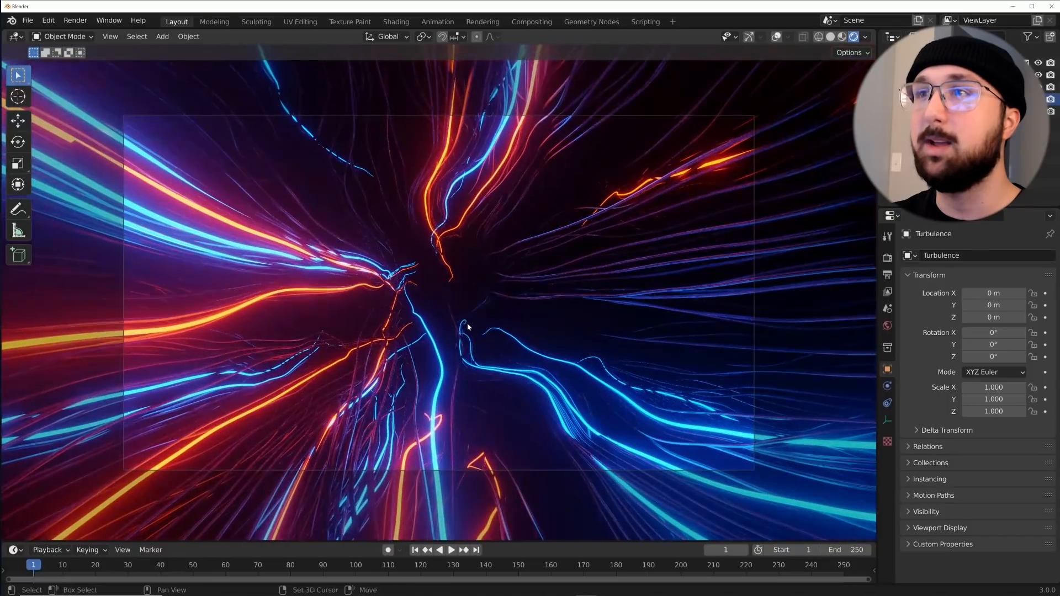
Step: Add a point light at the scene origin and turn the viewport overlays and gizmos back on
key(shift+a)
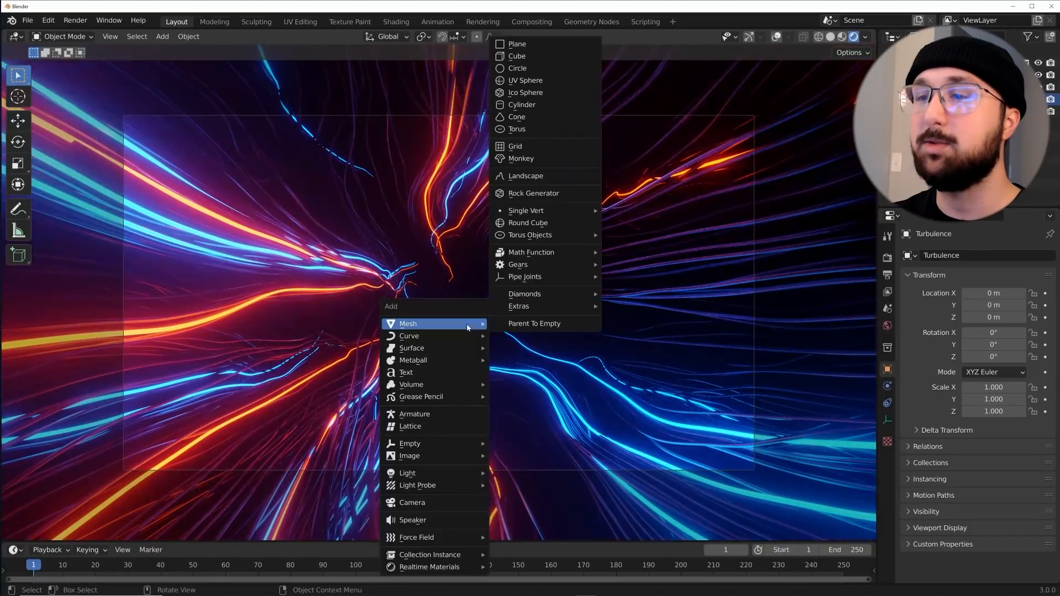
mouse_move(433, 473)
click(513, 470)
scroll(453, 386, down, 3)
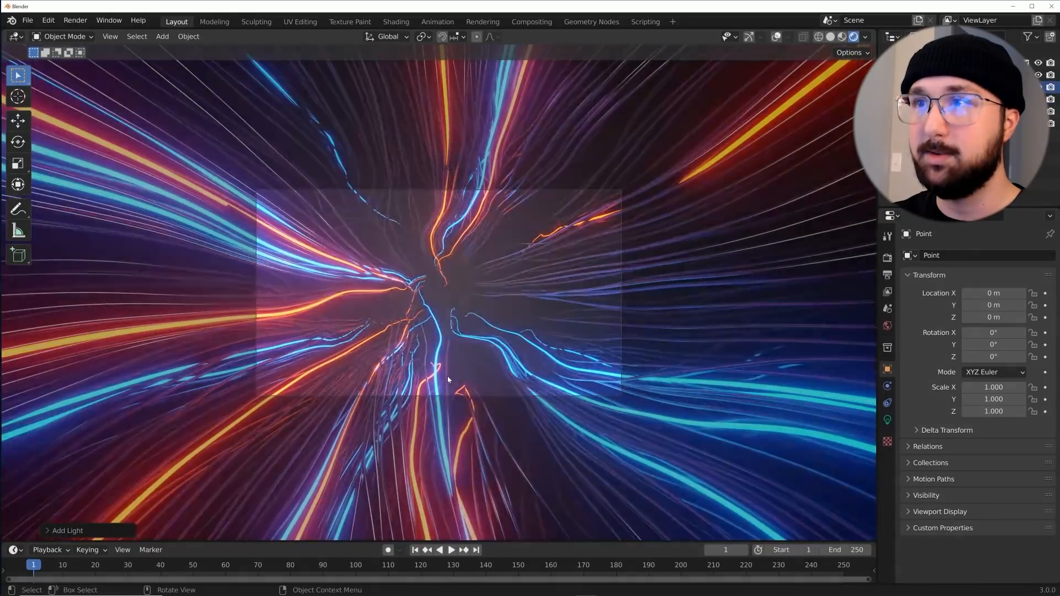
click(775, 36)
click(749, 36)
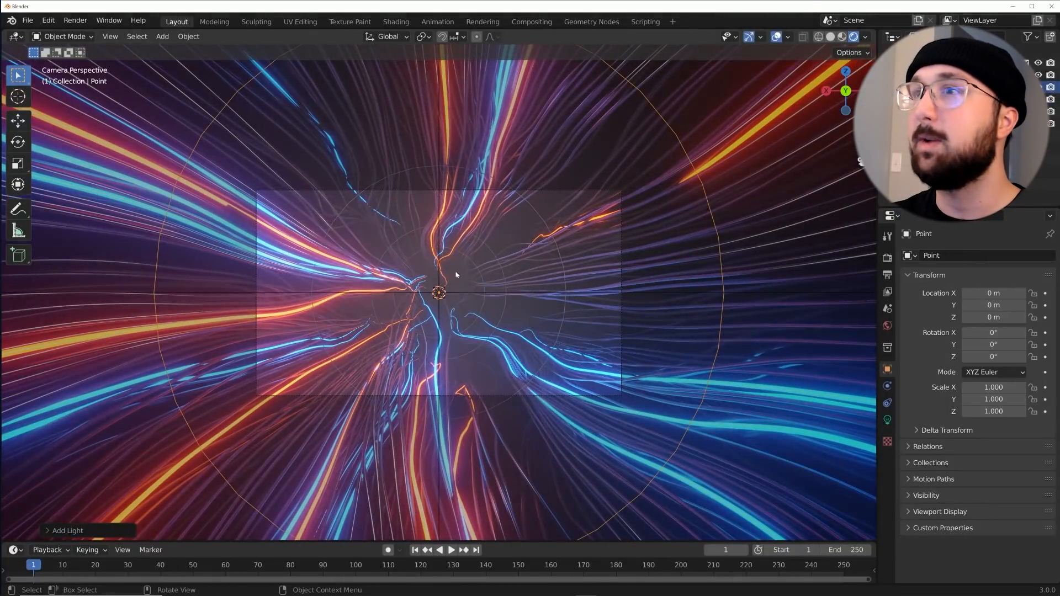
Step: Move the point light beside the hair strands, to about X -2.64 m, Y -2.27 m, Z 0.07 m
key(g)
click(590, 325)
middle_drag(591, 324, 492, 386)
key(g)
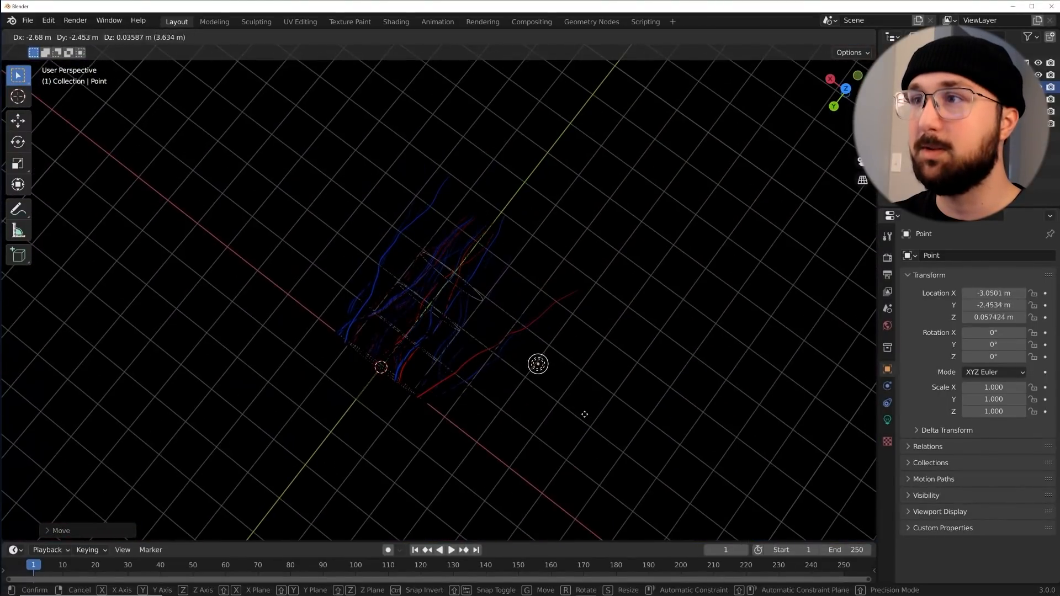
click(569, 414)
key(KP_0)
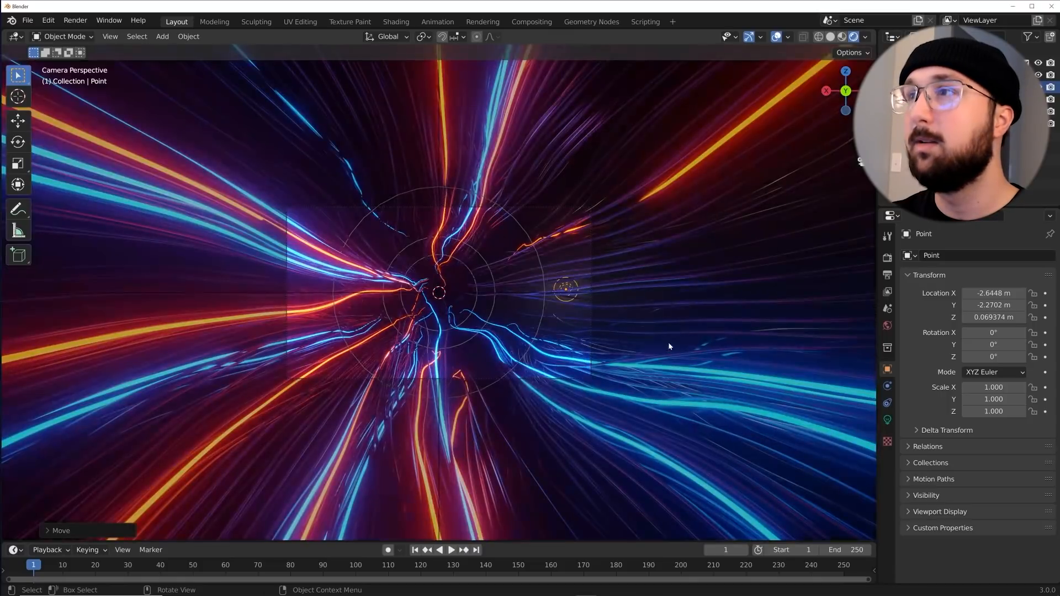
Step: Set the point light's power to 500 W and its color to light blue with hue 0.612 and saturation 0.855
click(887, 420)
click(1013, 329)
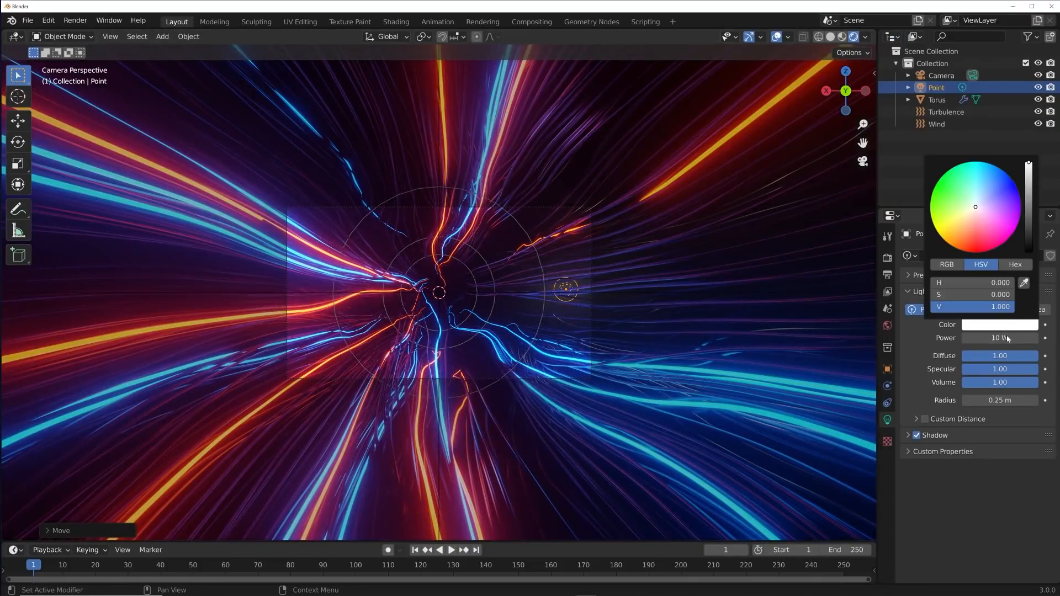
click(1009, 338)
text(500)
key(Return)
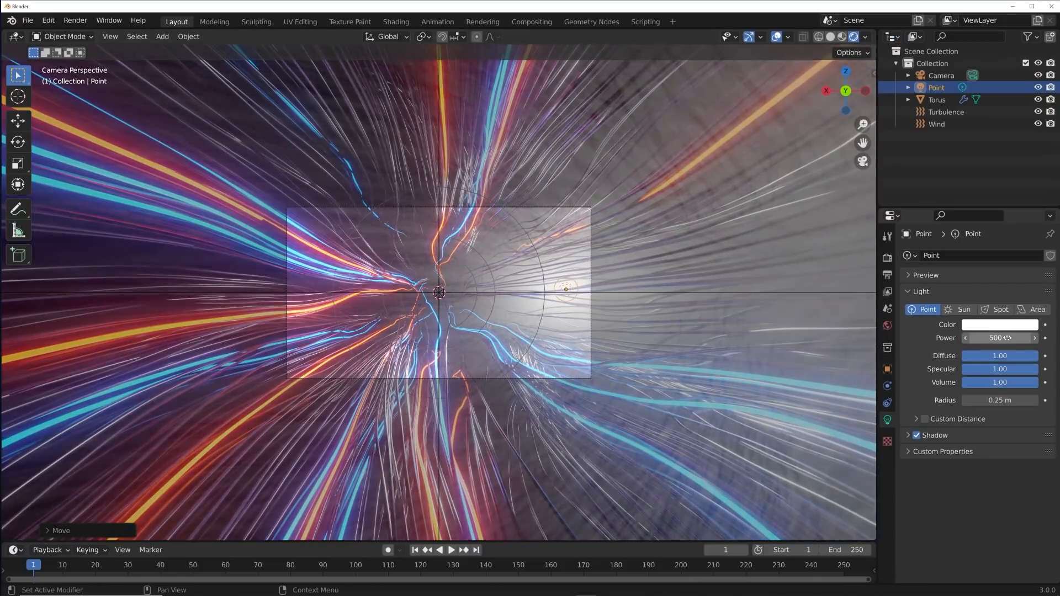
click(1002, 324)
click(992, 184)
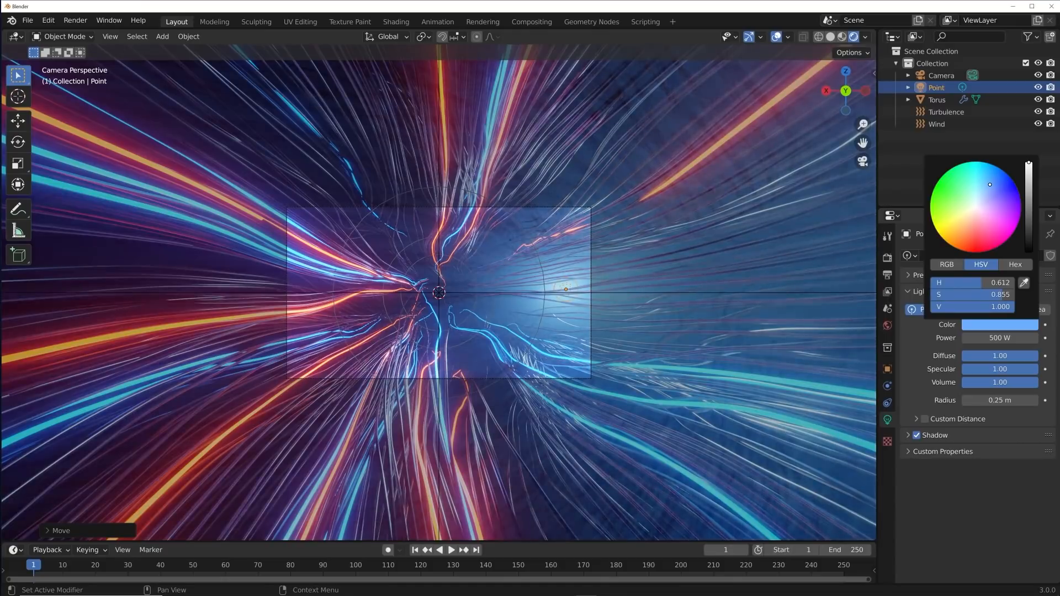
Step: Move the blue point light about -1.45 m in X and 1.11 m in Z, and duplicate it
key(g)
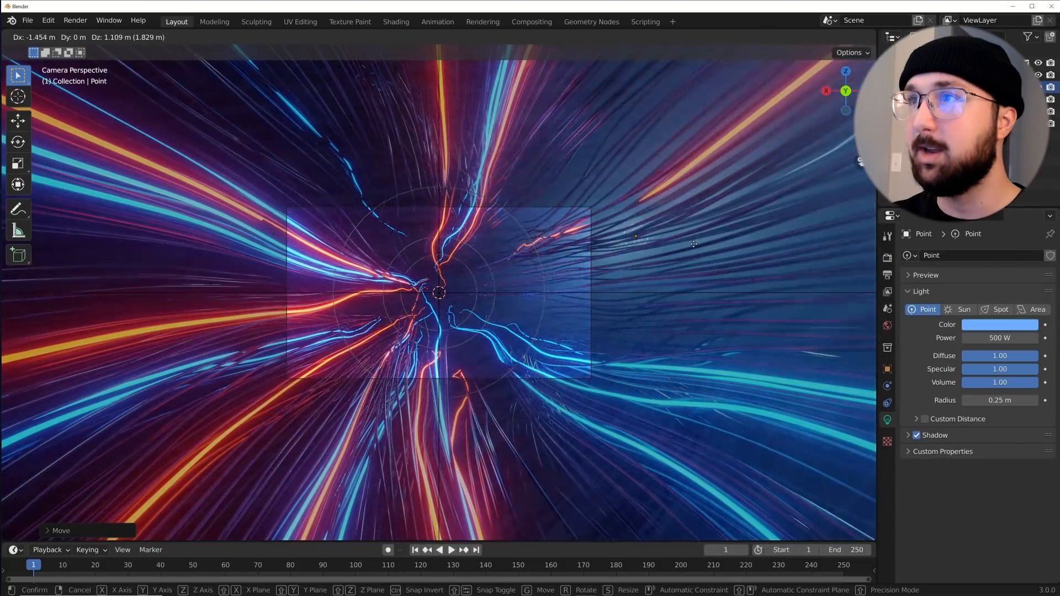
click(694, 243)
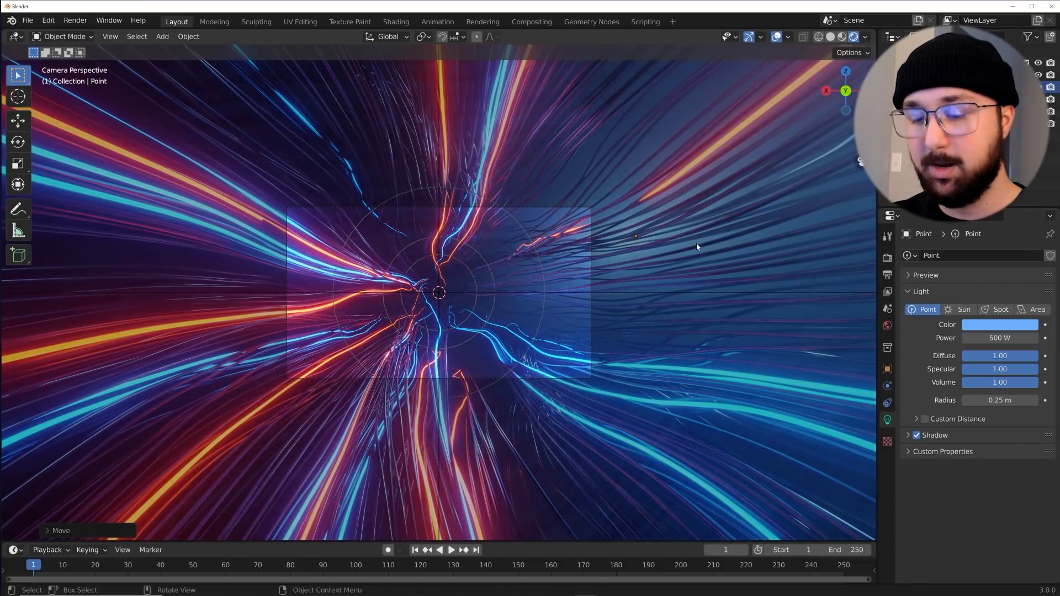
key(shift+d)
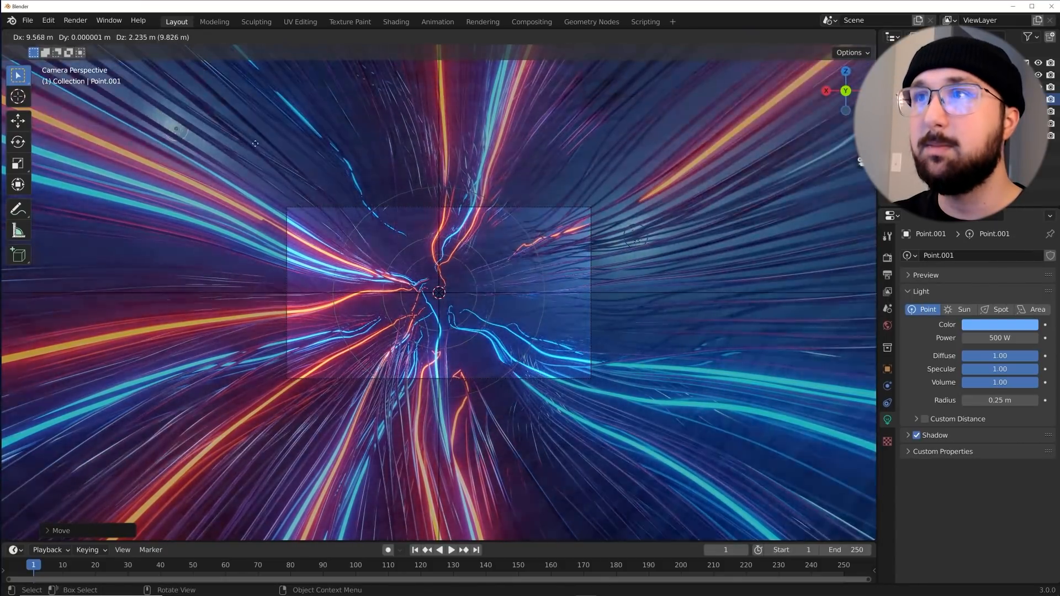
key(Escape)
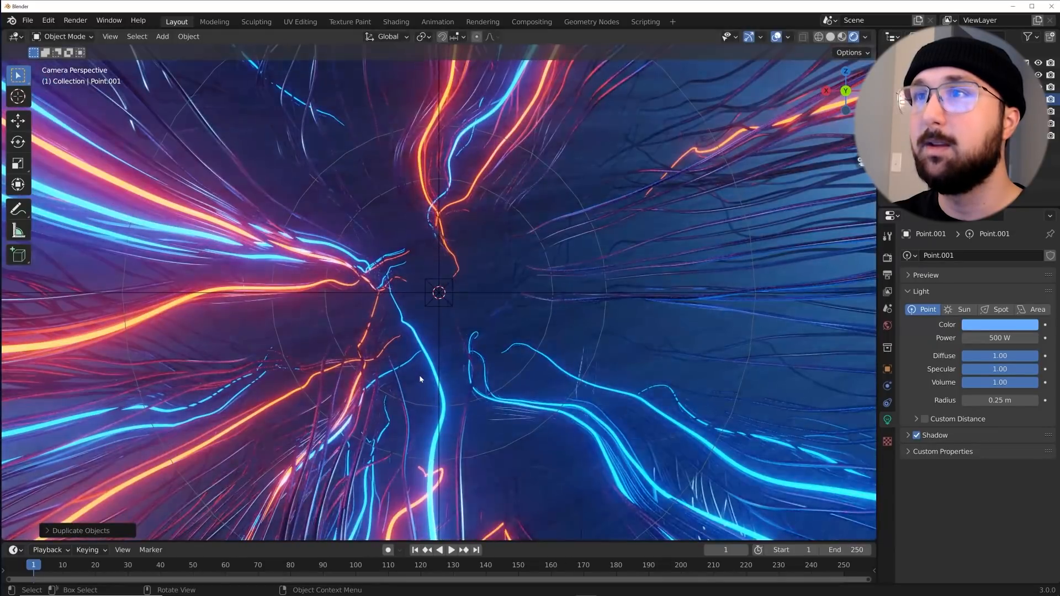
Step: Render a still image of the current frame to check the look, and close the render result
scroll(419, 375, down, 1)
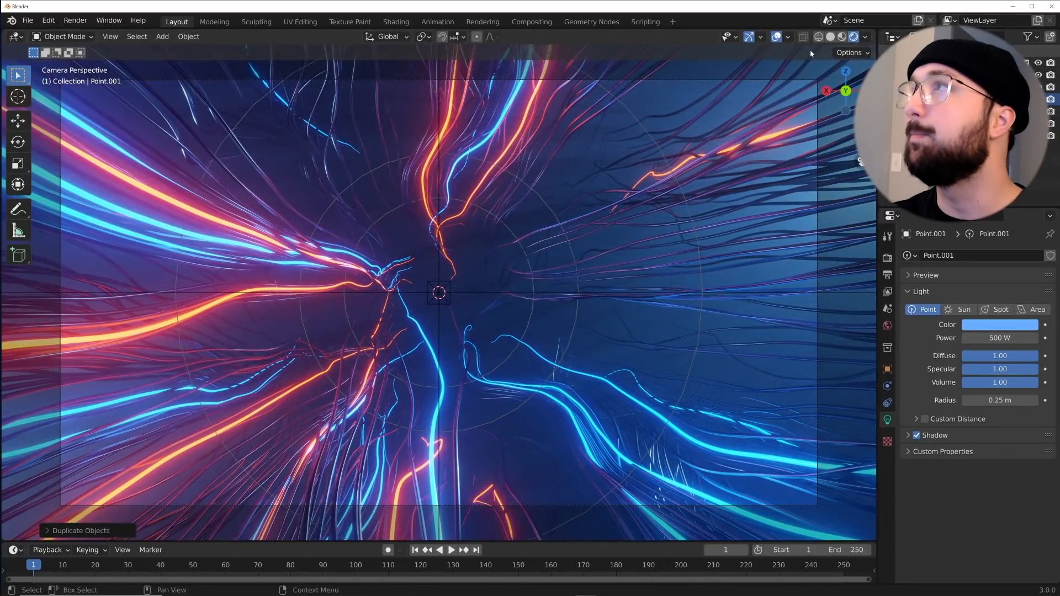
click(76, 21)
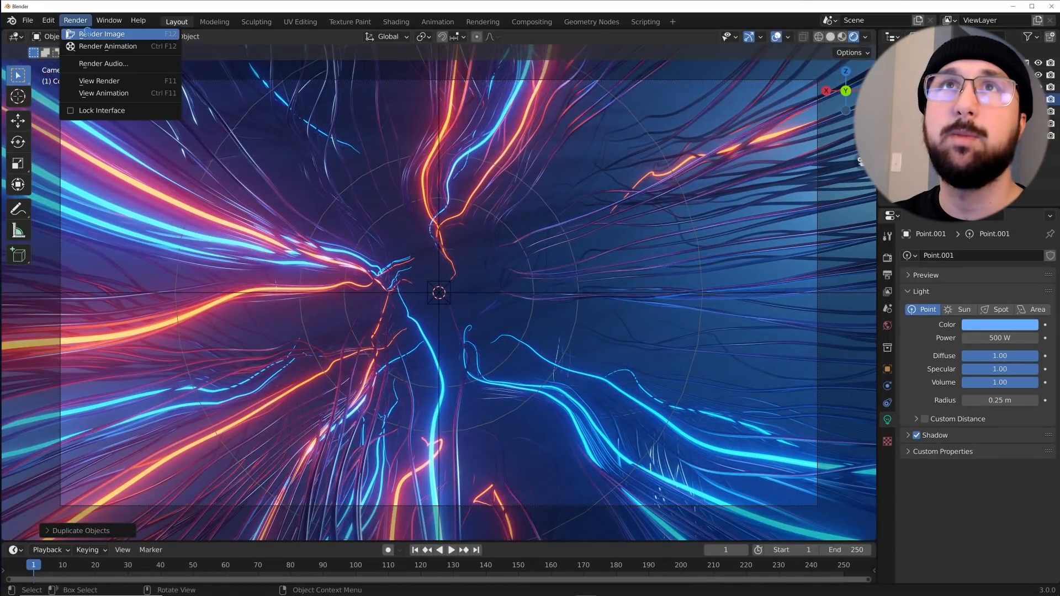
click(88, 34)
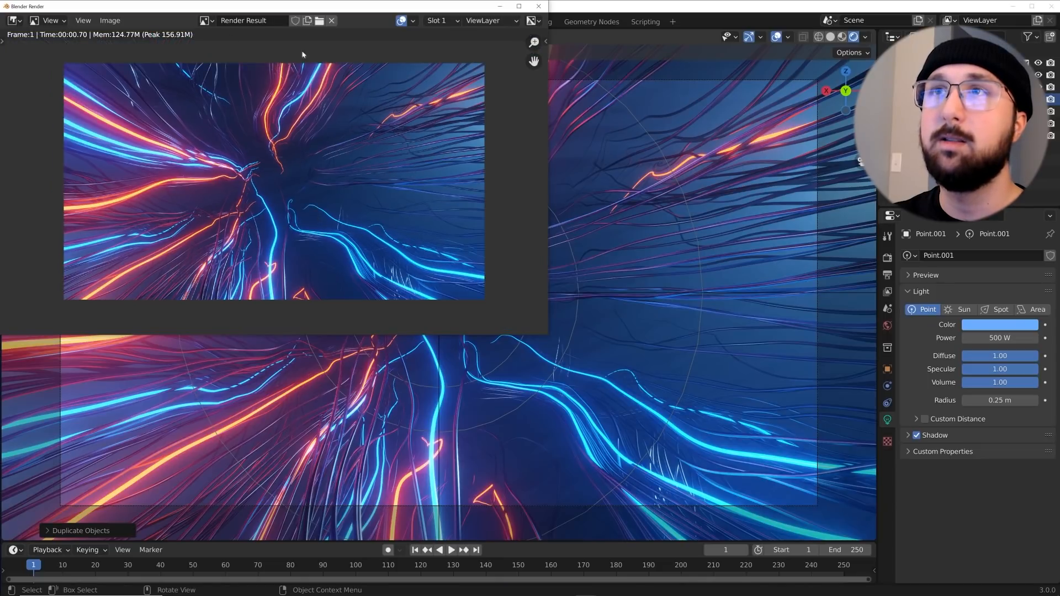
click(538, 6)
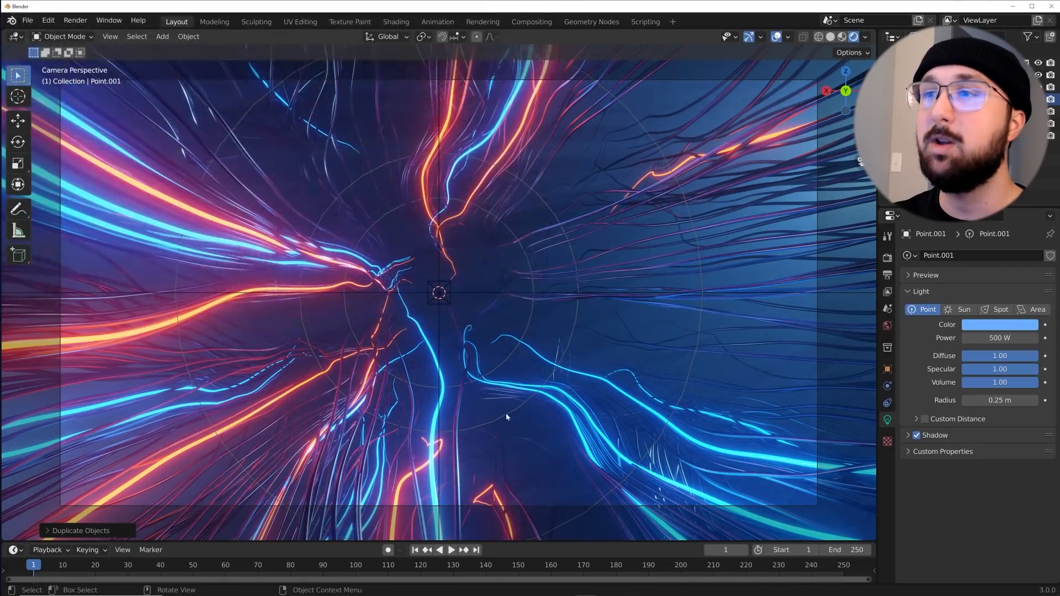
Step: Thicken the torus's hair strands by setting the Hair Shape root diameter to 5.8 m
click(602, 425)
click(885, 405)
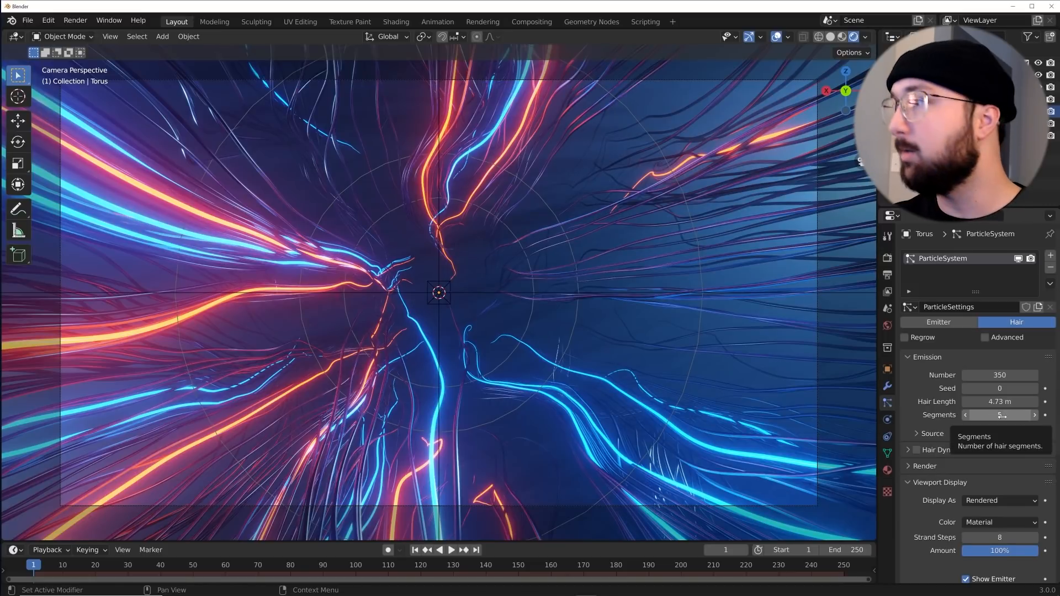
scroll(973, 508, down, 8)
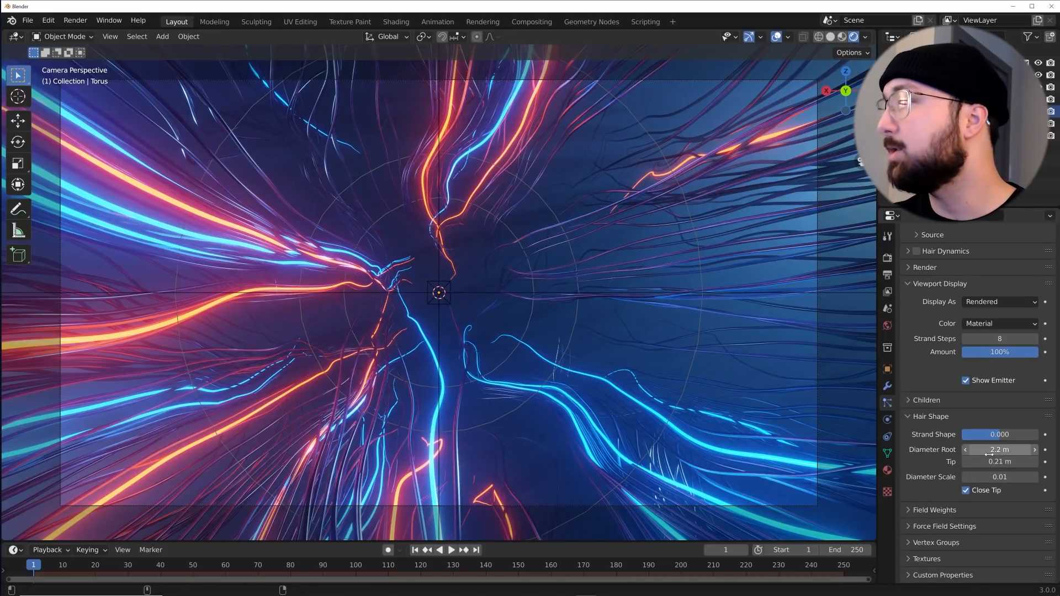
drag(989, 454, 994, 453)
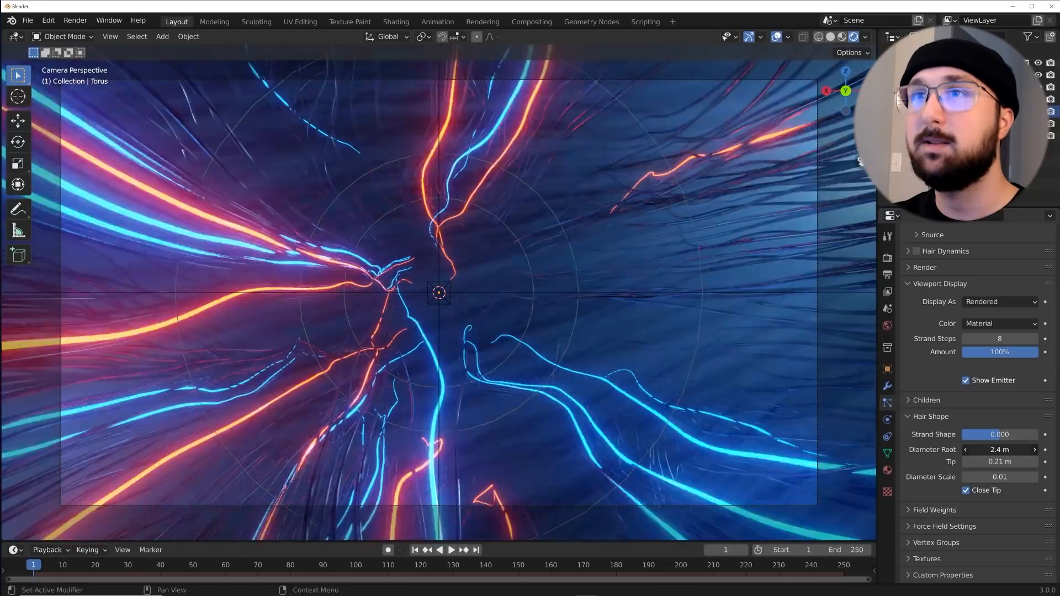
drag(994, 450, 1037, 450)
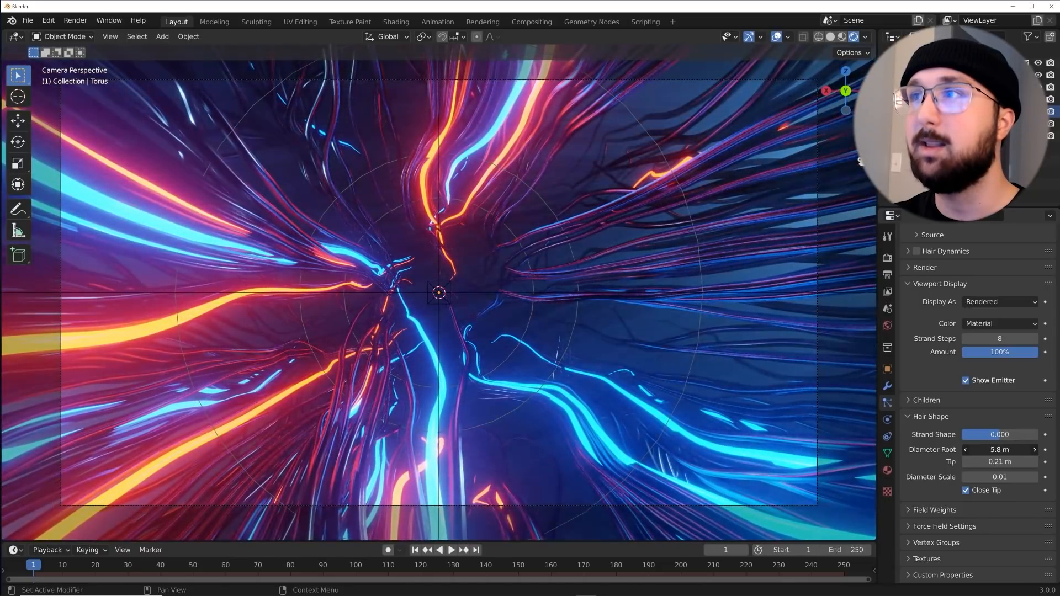
click(942, 76)
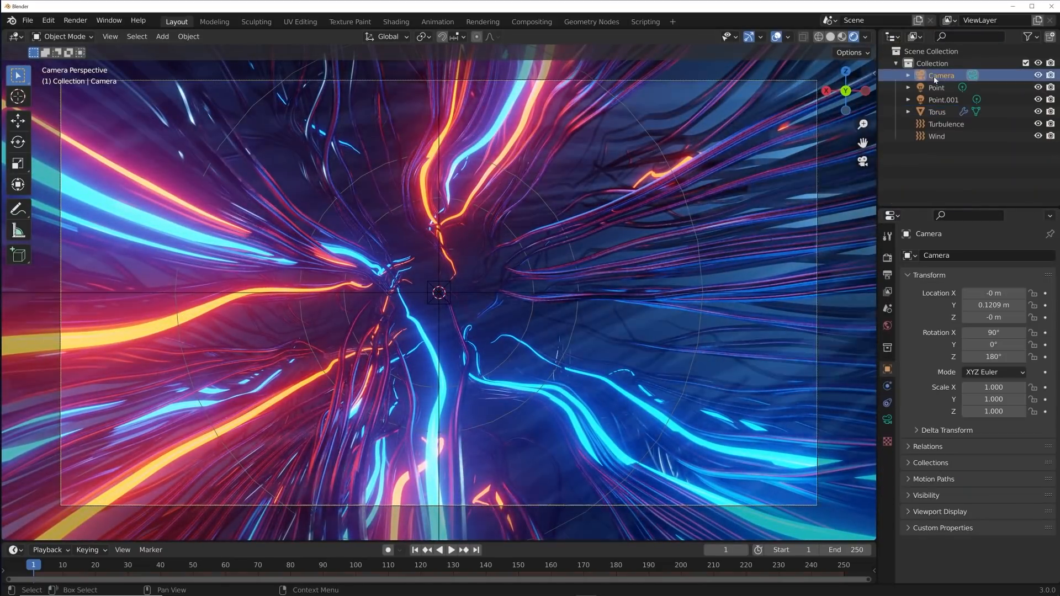
key(g)
key(z)
key(z)
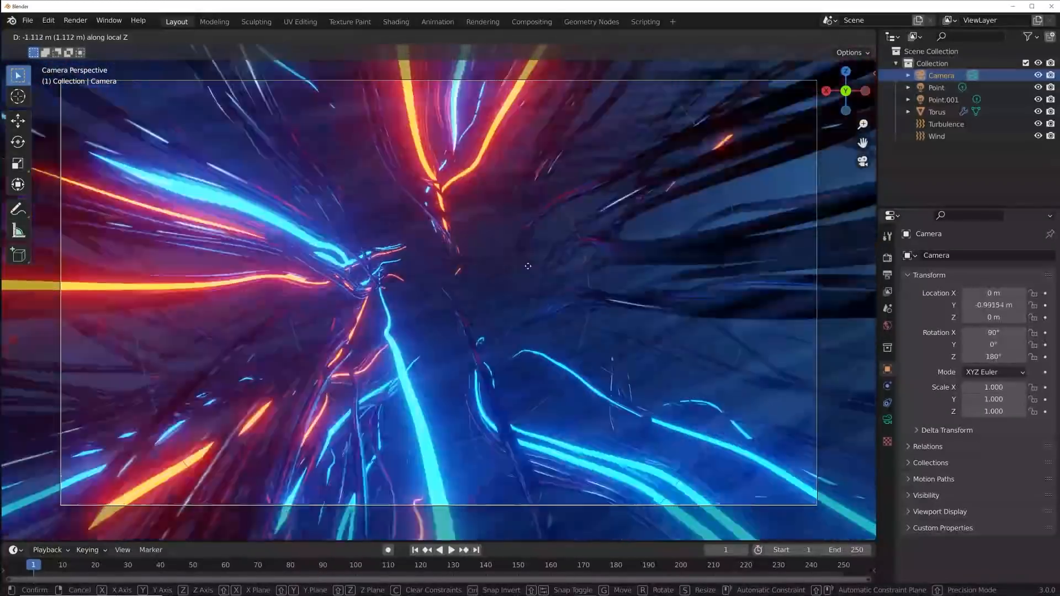
click(529, 280)
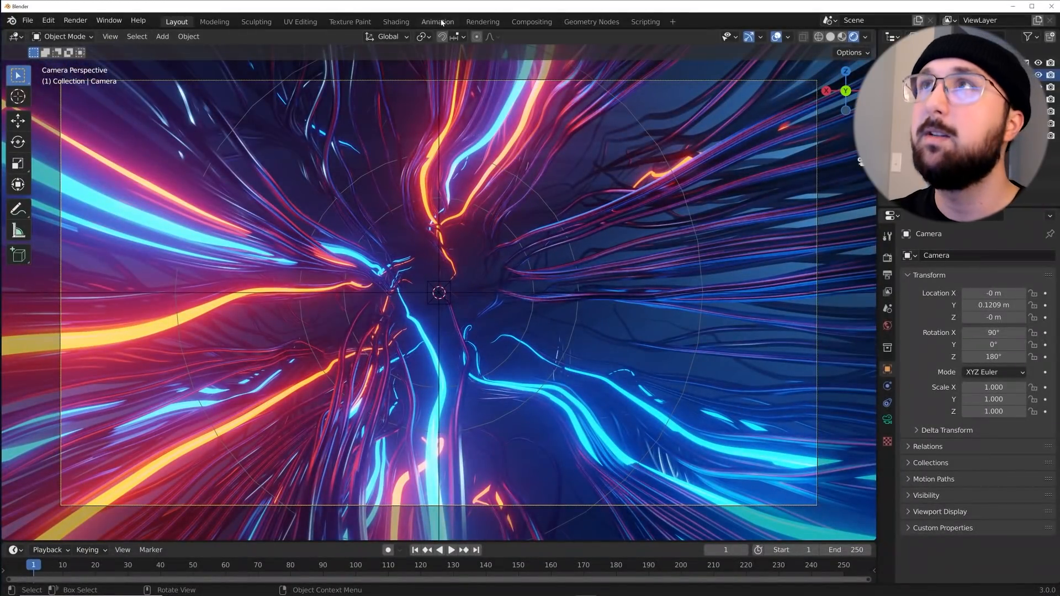
Step: In the Shading workspace, switch the Noise Texture of the torus's hair material to 4D
click(394, 25)
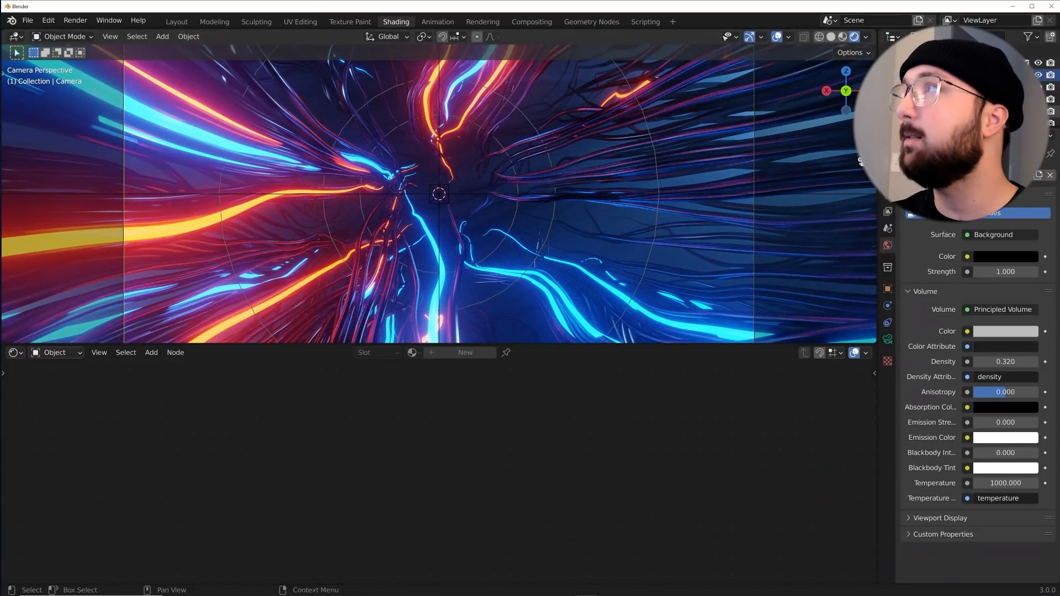
click(631, 162)
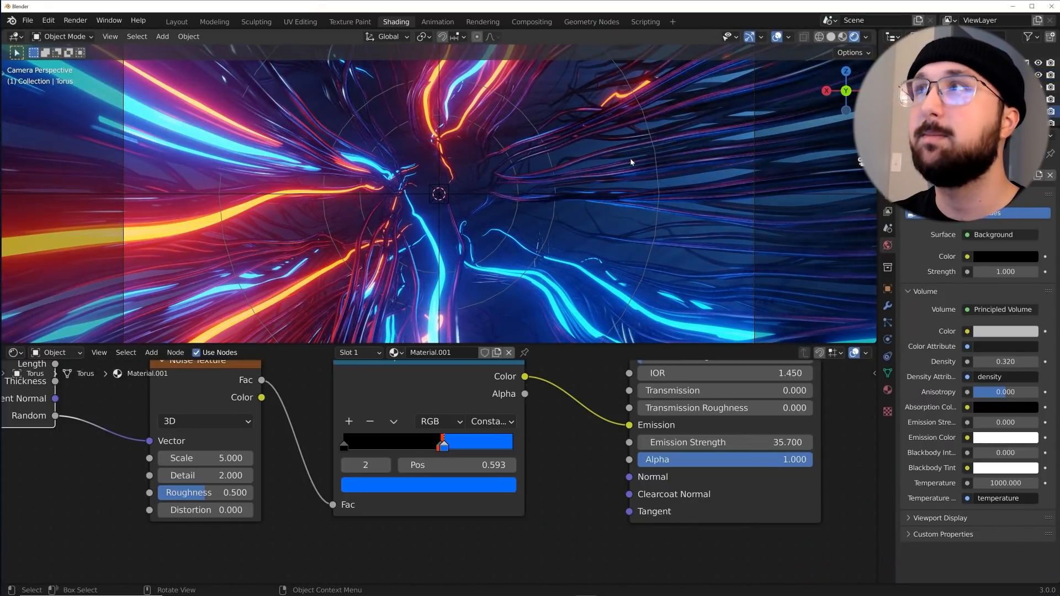
middle_drag(220, 467, 333, 500)
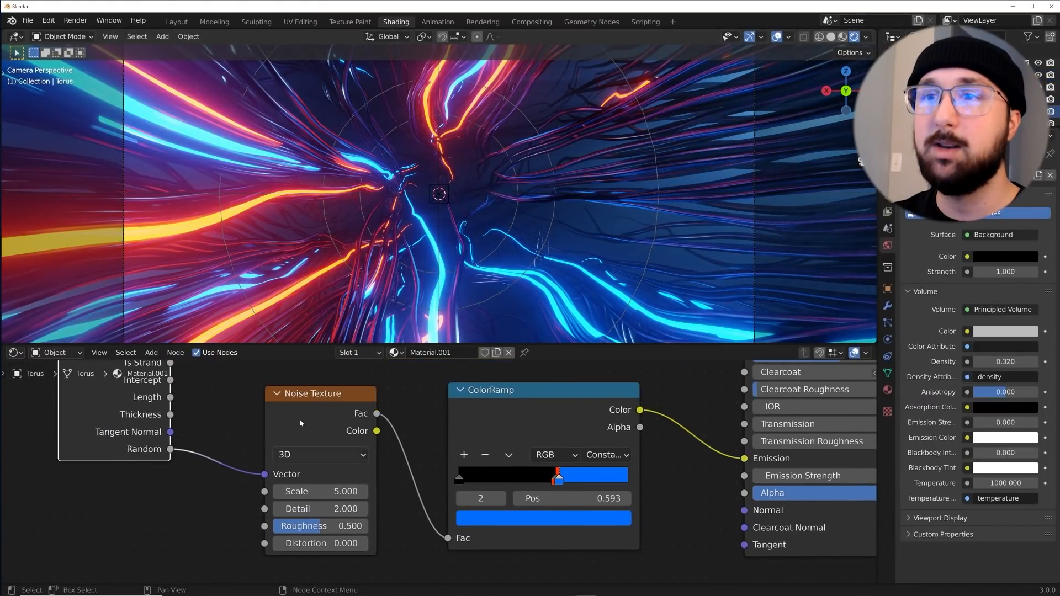
click(307, 456)
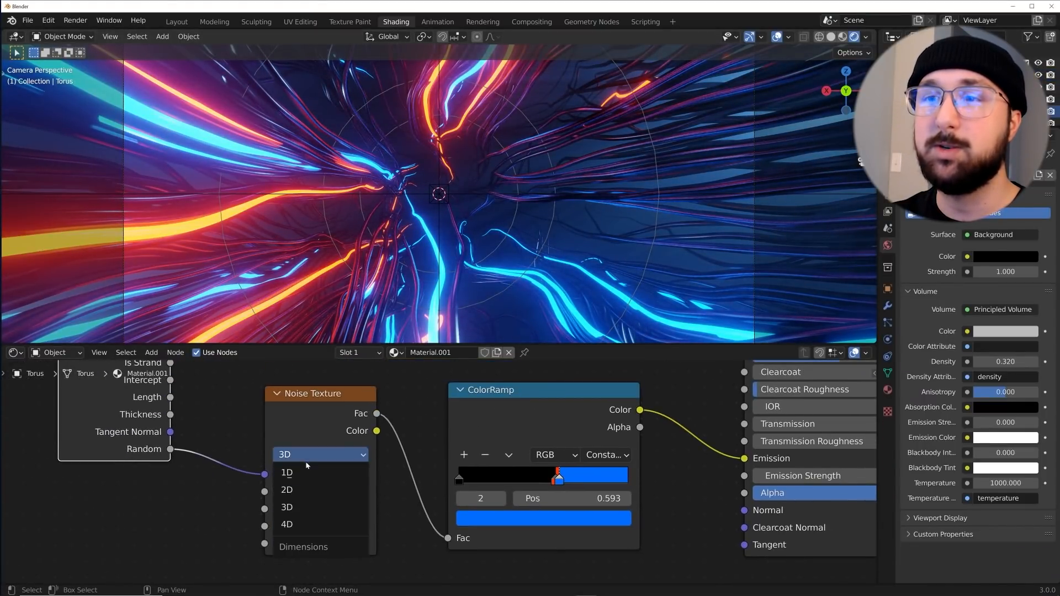
click(301, 524)
Step: Set the hair material's emission strength to 20.8 and the Noise Texture's W value to 0.55
scroll(635, 479, down, 2)
middle_drag(627, 478, 603, 476)
drag(698, 472, 617, 472)
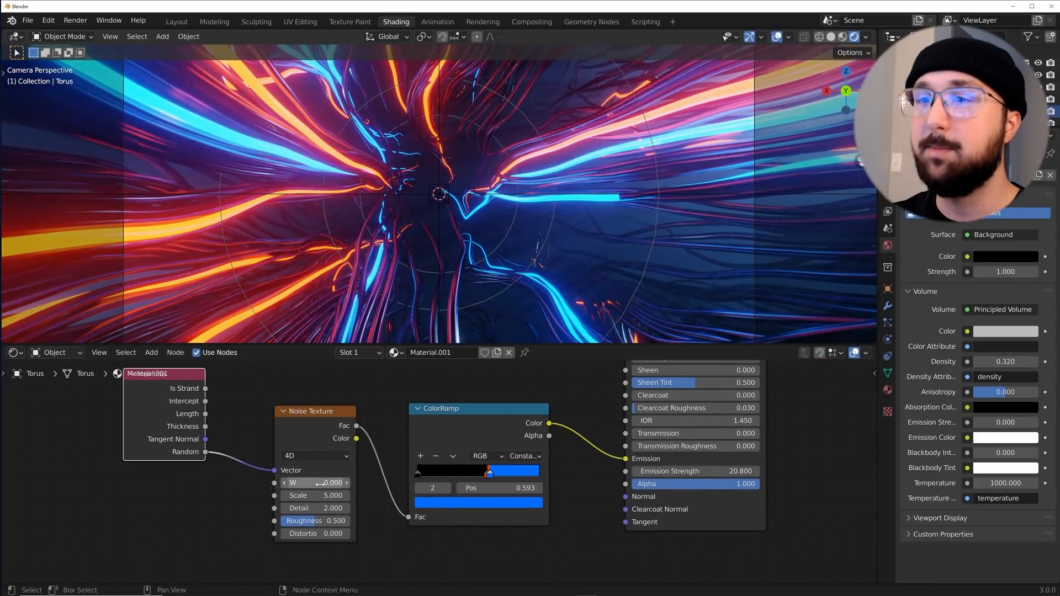
drag(302, 482, 335, 482)
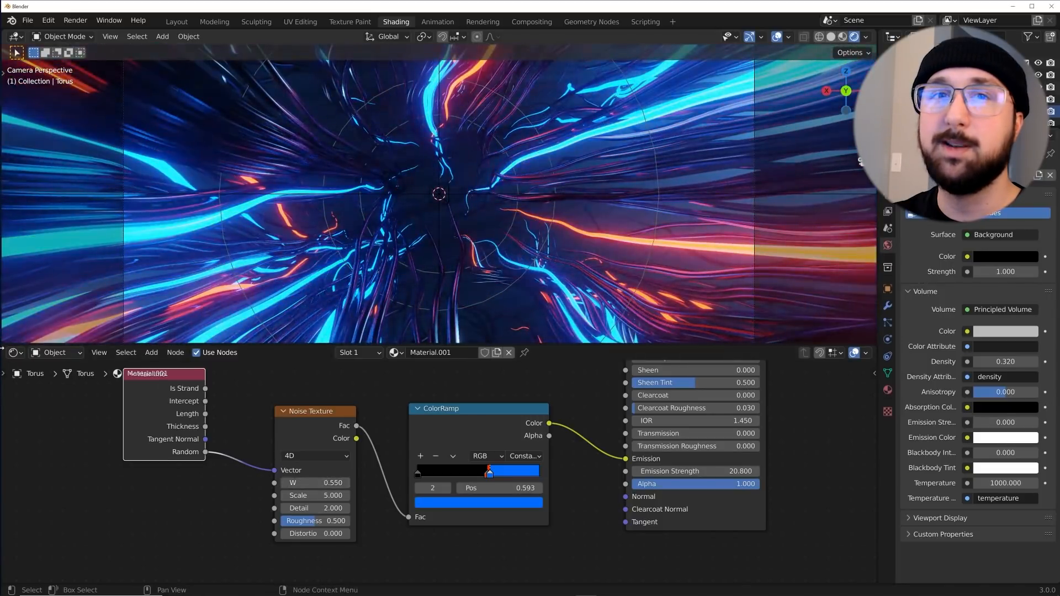
Step: Split off a strip of the 3D viewport above the node editor, turn it into a Timeline, and enlarge it
drag(5, 342, 10, 290)
click(16, 299)
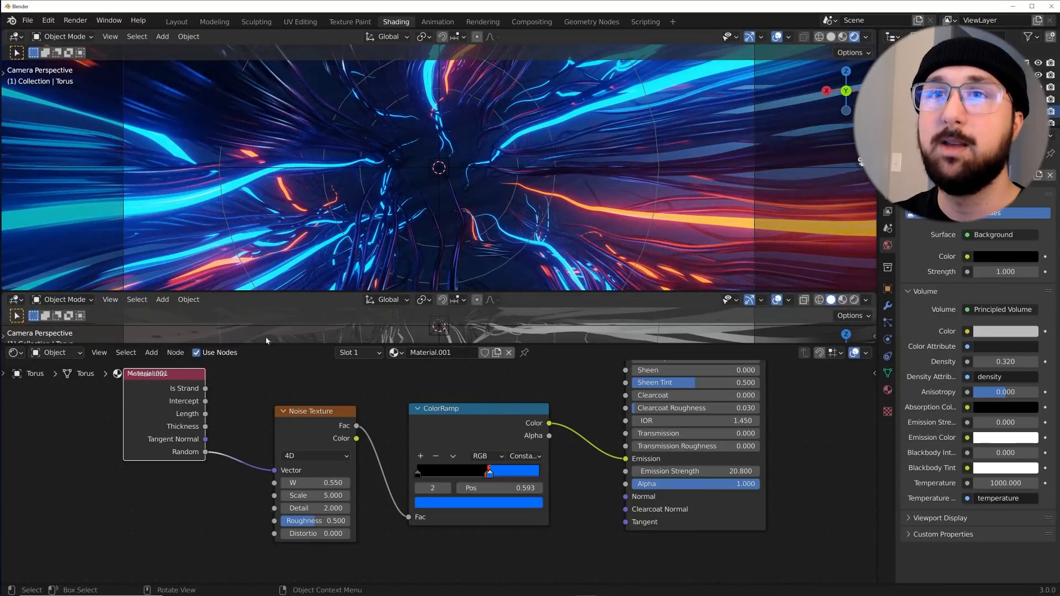
click(15, 299)
click(15, 299)
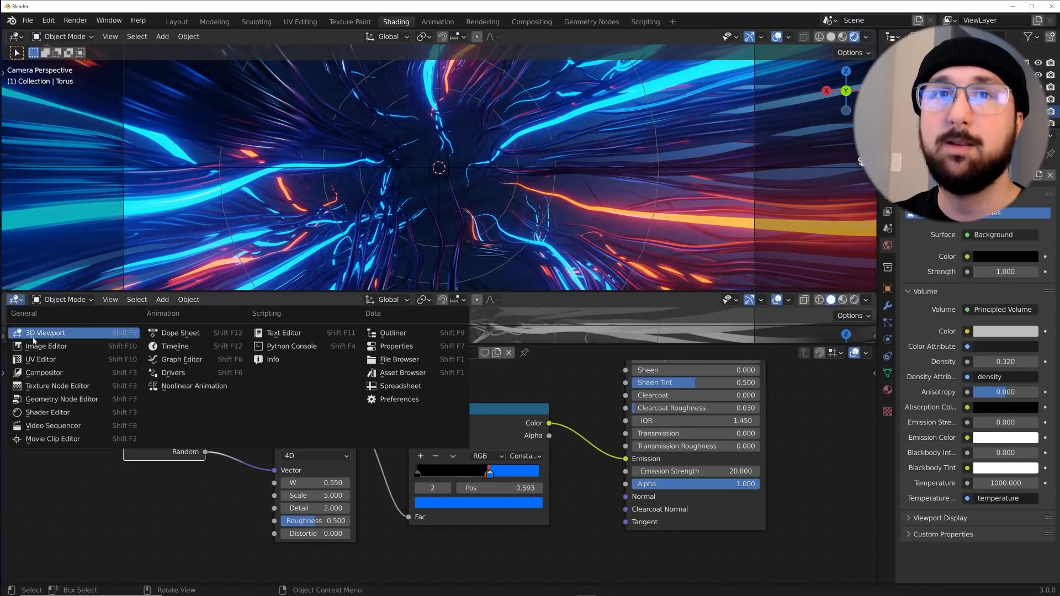
click(210, 347)
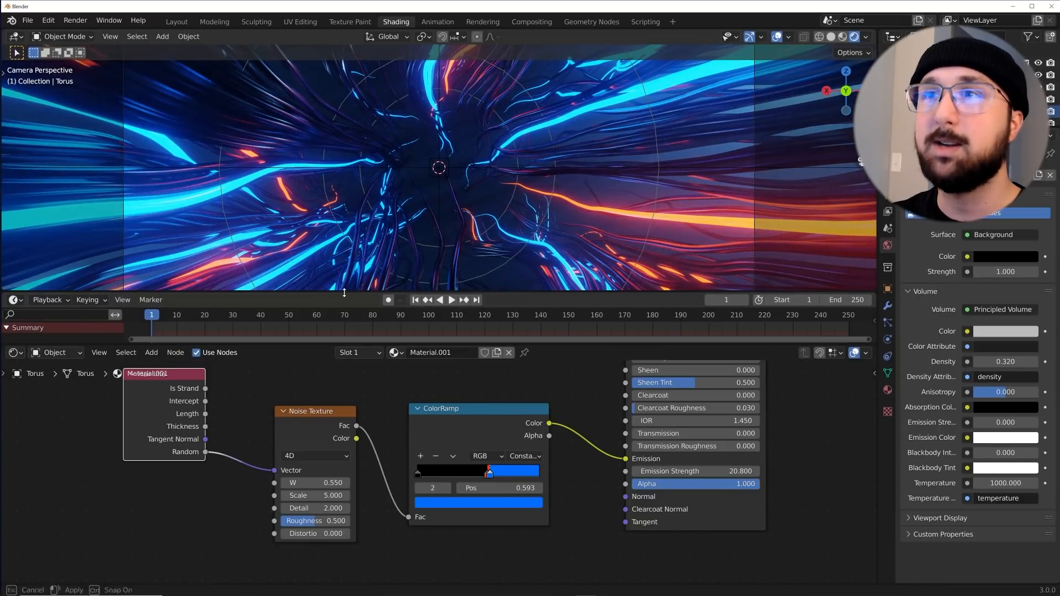
drag(344, 293, 343, 273)
Step: Check the default keyframe interpolation in the animation preferences, and close the preferences
click(49, 25)
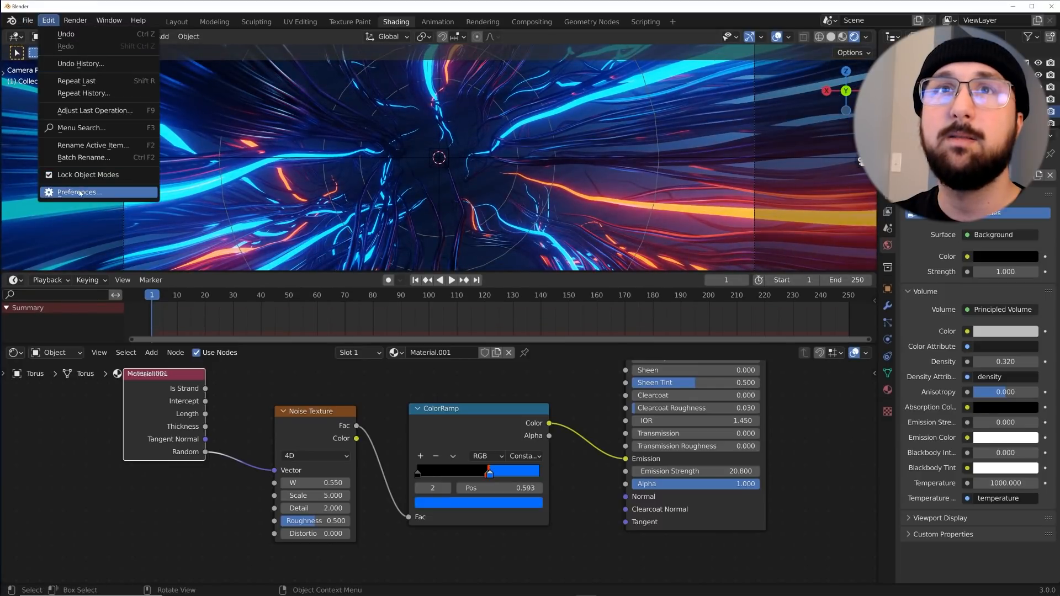
click(61, 190)
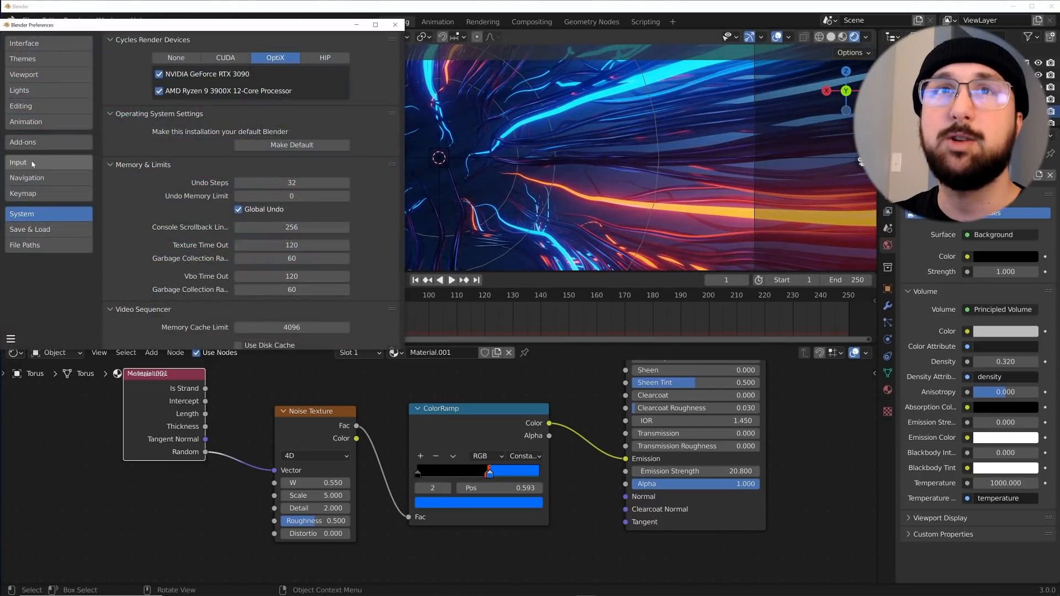
click(28, 122)
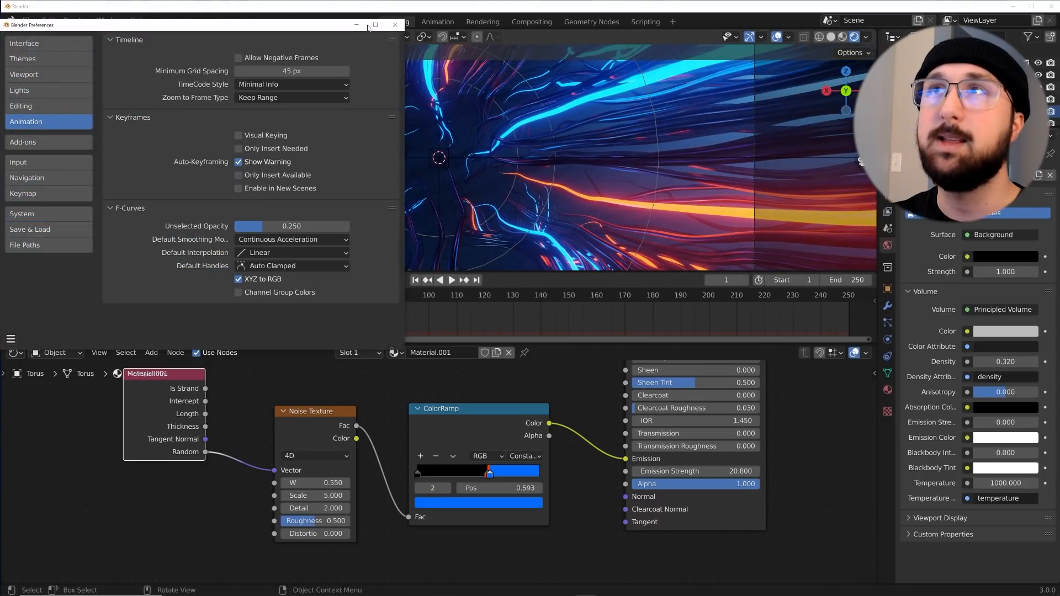
click(394, 25)
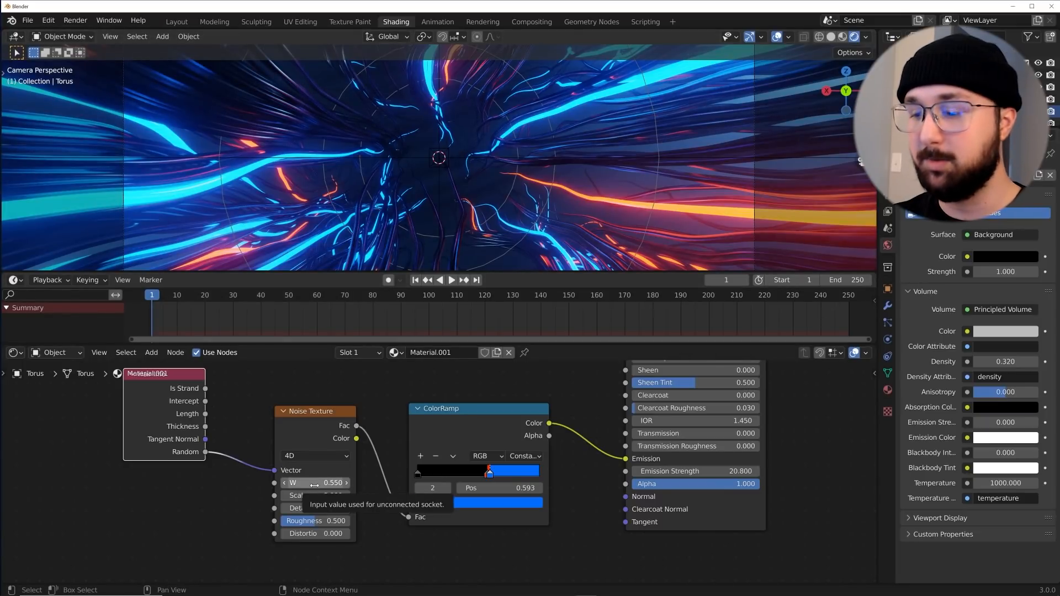
Step: Animate the Noise Texture's W value with keyframes of 0.55 at frame 1 and 1.18 at frame 250
key(i)
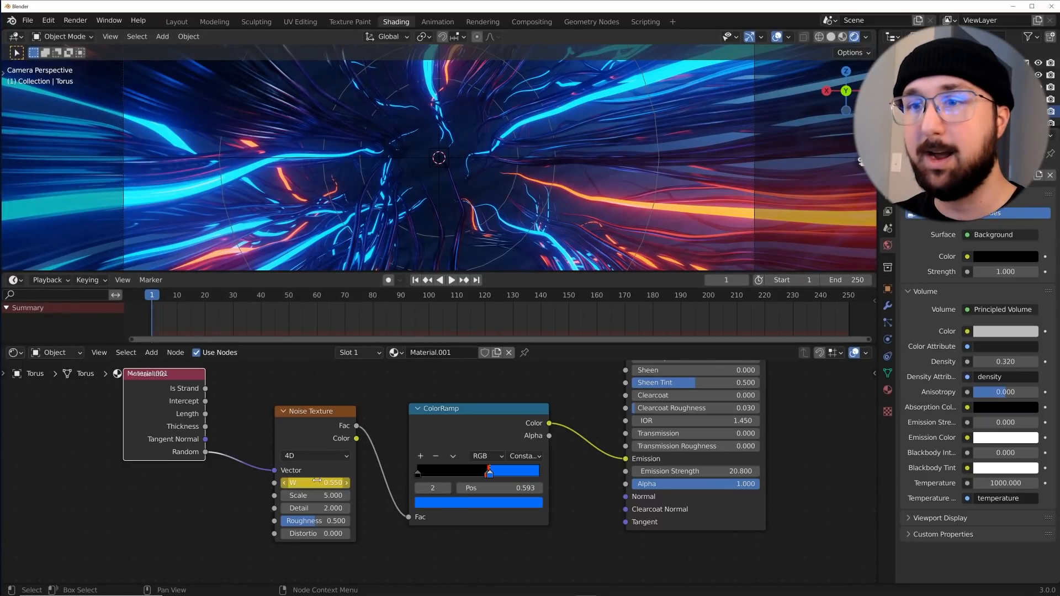
click(480, 281)
mouse_move(325, 484)
shift+mouse_down()
mouse_move(366, 483)
mouse_move(319, 482)
shift+mouse_up()
key(i)
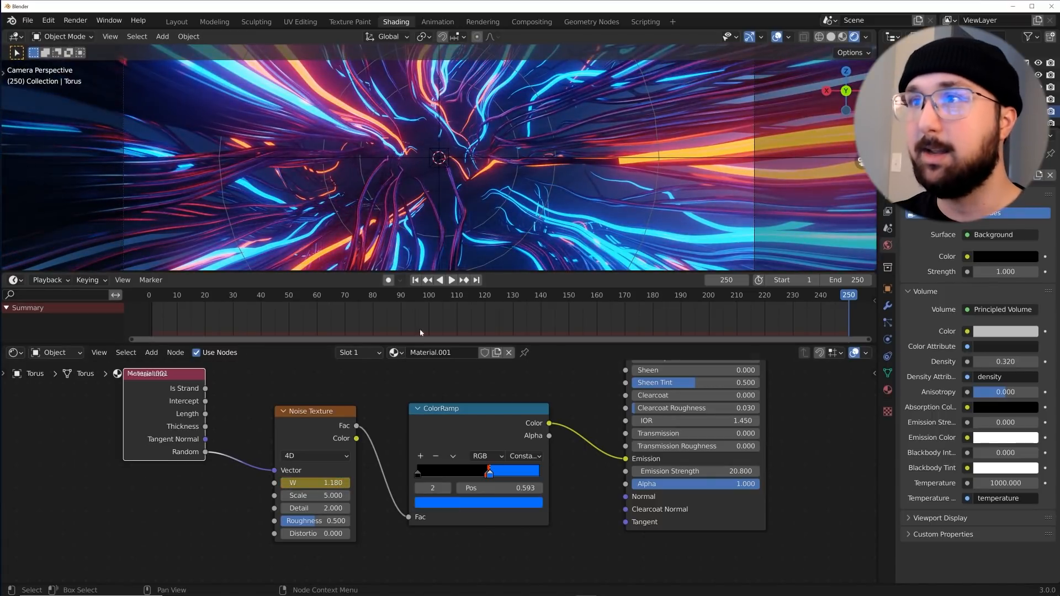
Step: Play the animation from the first frame to examine the moving glow, and stop playback
click(415, 280)
click(451, 280)
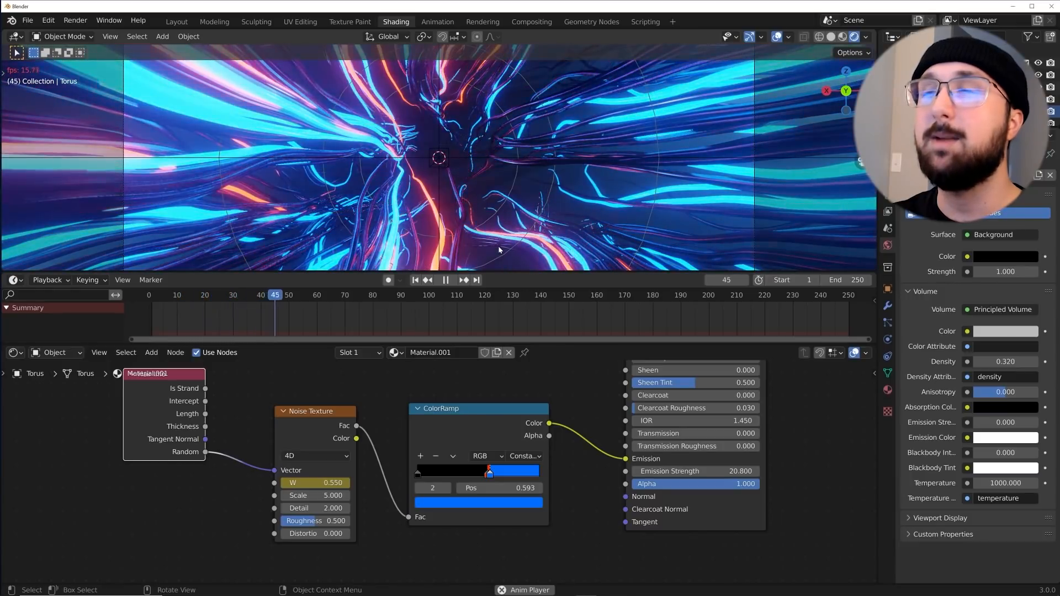
key(space)
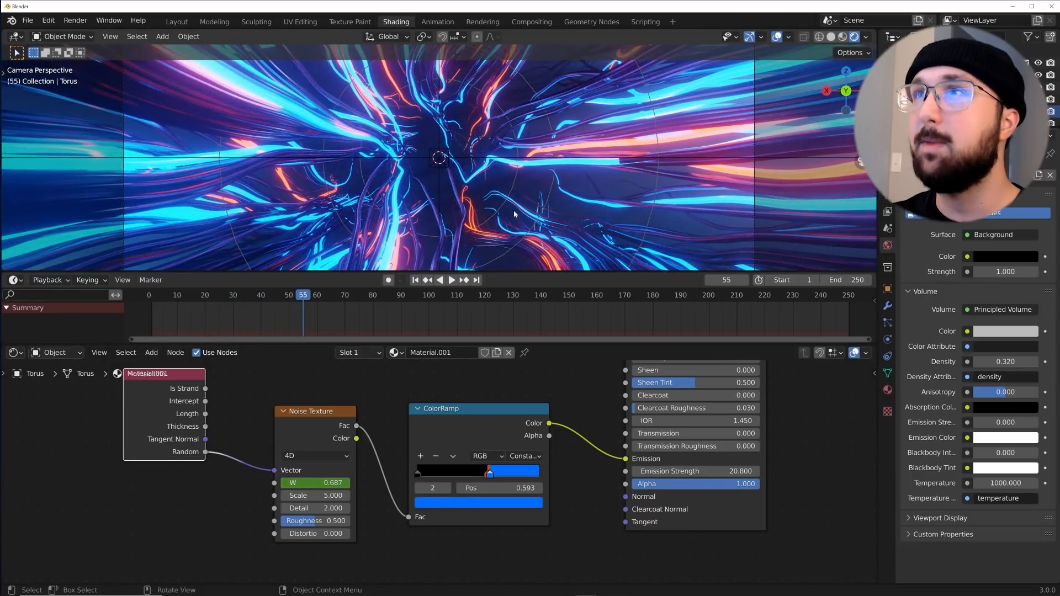
Step: Move the ColorRamp's red stop to position 0.622 and play the animation briefly to check the color balance
scroll(470, 468, up, 5)
mouse_move(472, 442)
mouse_down()
mouse_move(459, 442)
mouse_move(477, 443)
mouse_up()
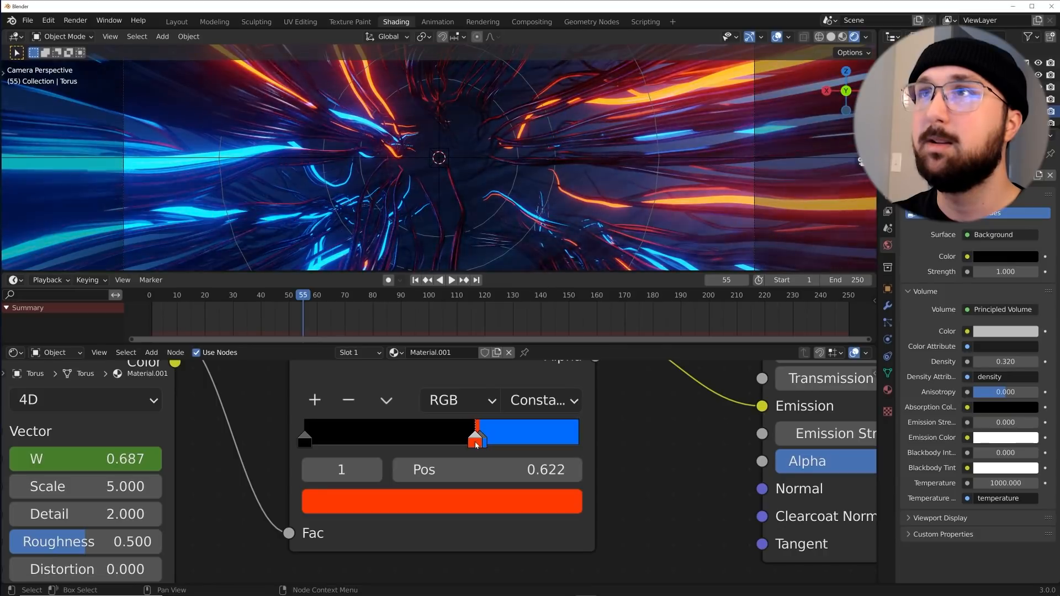
key(space)
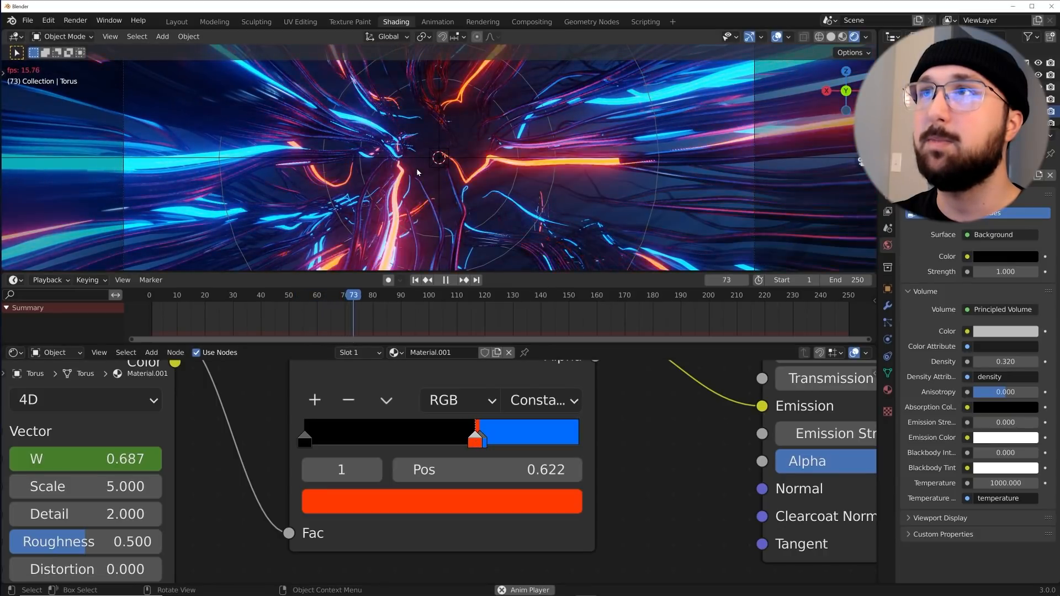
key(space)
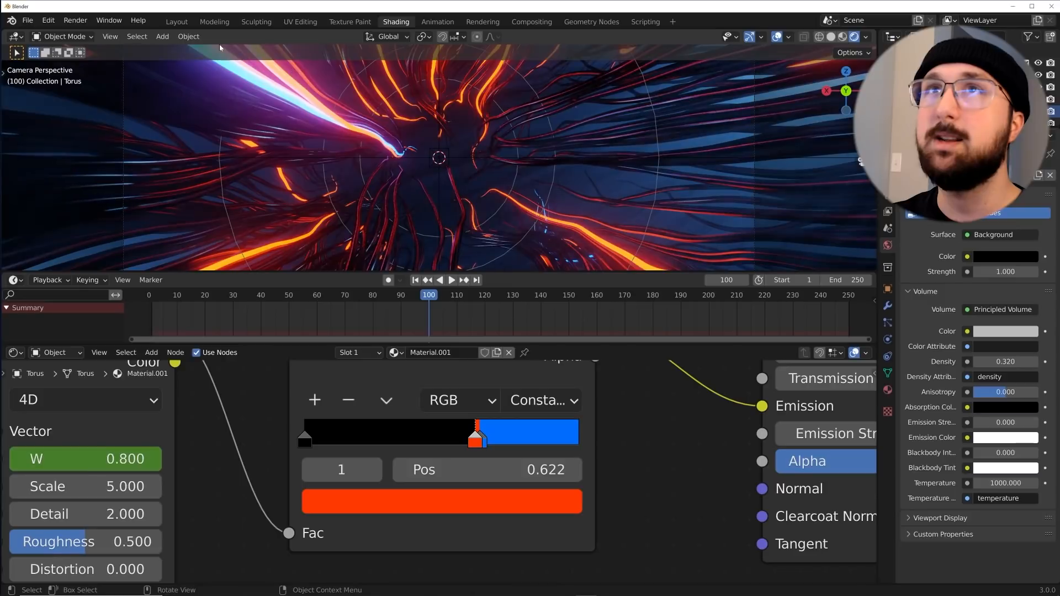
Step: Return to the Layout workspace, go back to frame 1, and hide the viewport overlays
click(175, 22)
click(416, 550)
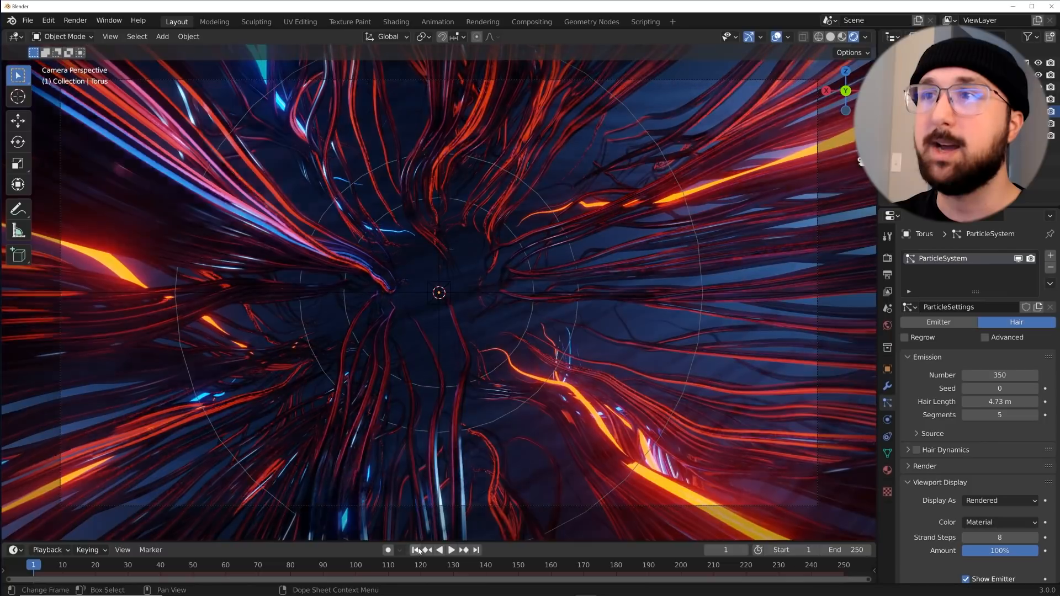
click(777, 37)
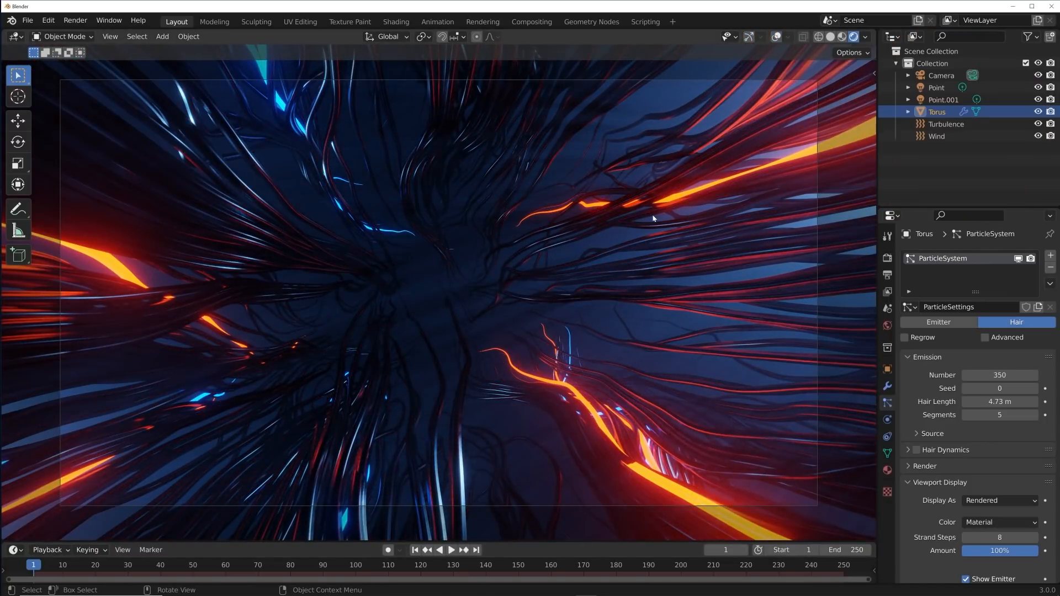
Step: Move the camera about 0.5 m along its local Z axis
click(942, 76)
key(g)
key(z)
key(z)
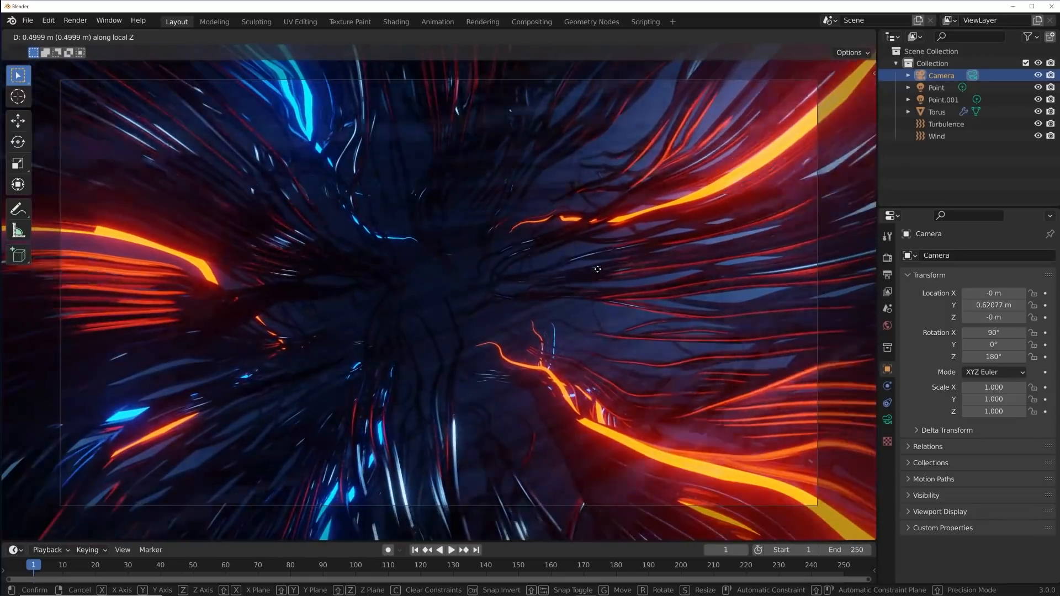
click(598, 269)
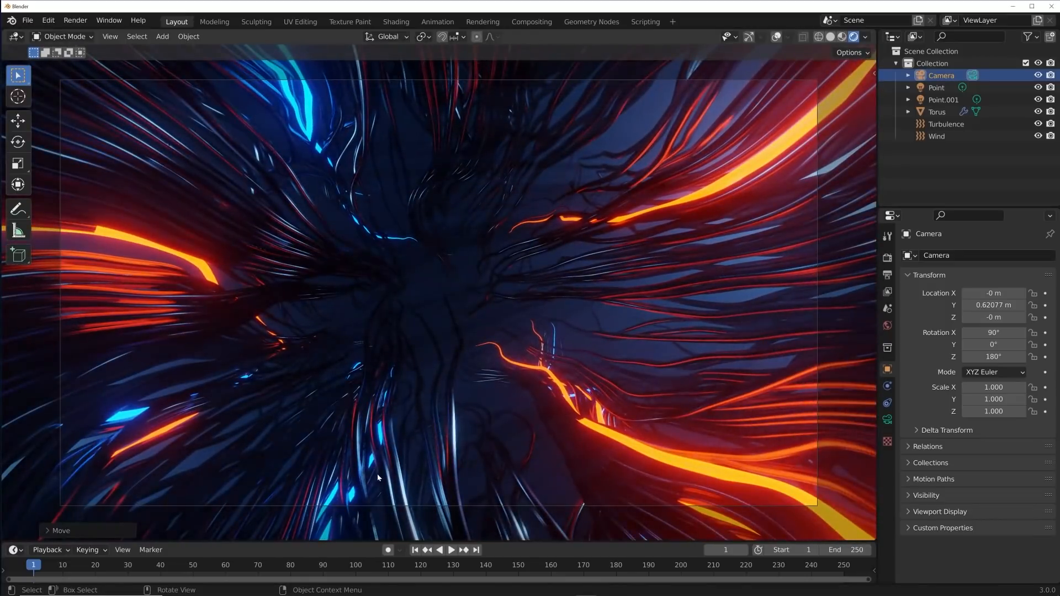
Step: Enlarge the timeline, set the camera's Y location to 0.85077 m, and keyframe it at frame 1
drag(488, 542, 488, 493)
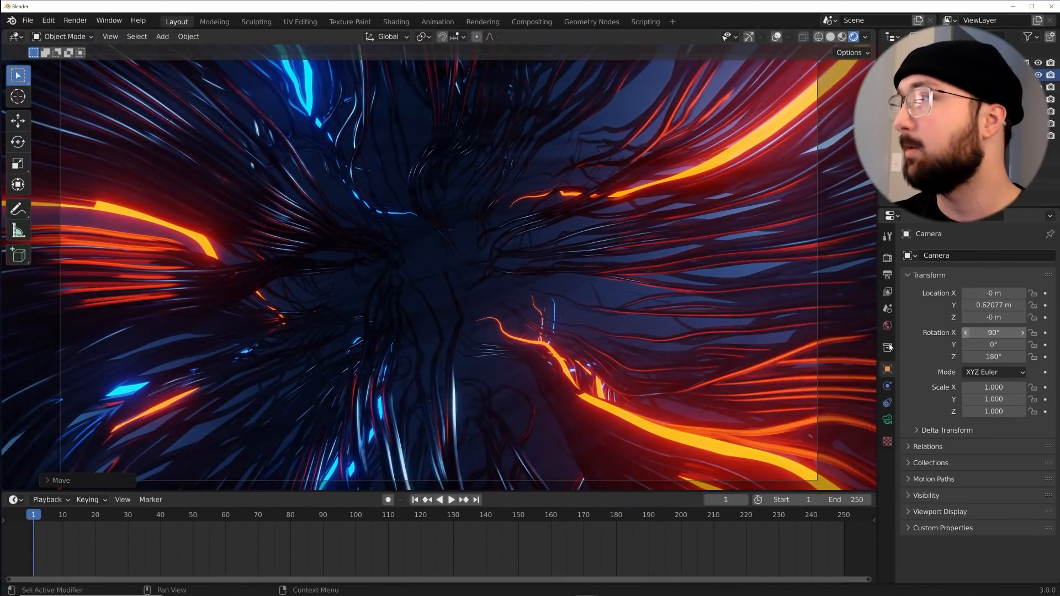
mouse_move(1002, 306)
mouse_down()
mouse_move(1055, 306)
mouse_move(1005, 306)
mouse_up()
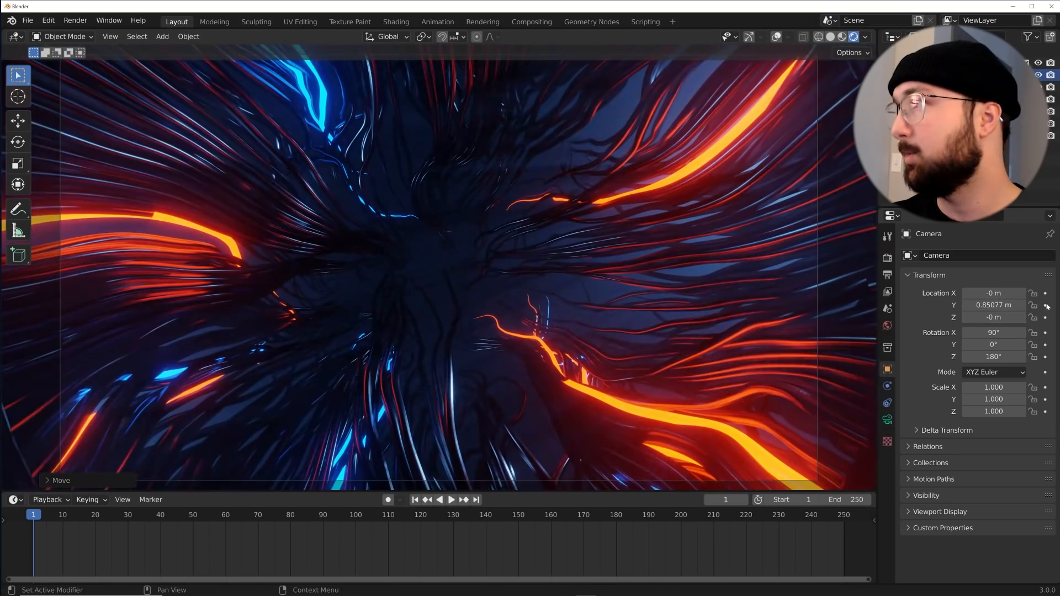
key(i)
Step: Keyframe the camera's Y location at -2.3492 m on frame 250 and play the animation from the start to check the move
click(476, 500)
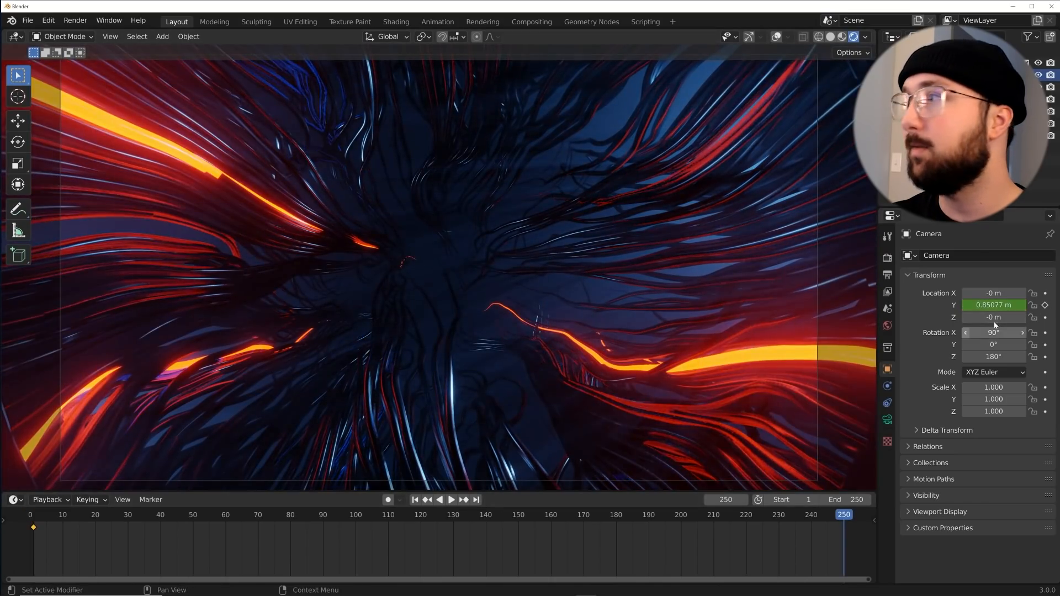
mouse_move(992, 310)
mouse_down()
mouse_move(795, 310)
mouse_move(999, 307)
mouse_up()
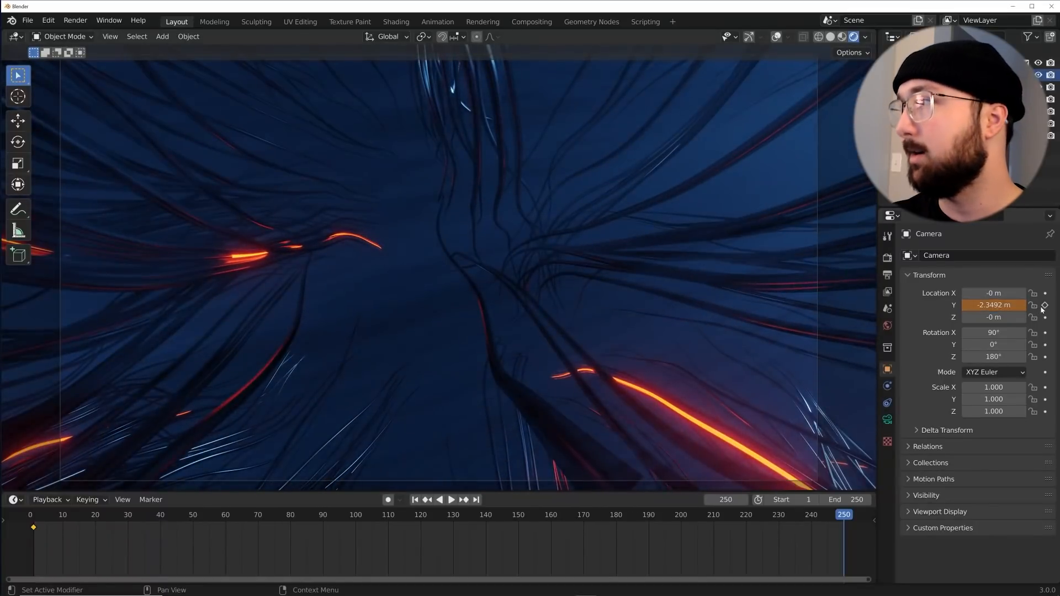
click(416, 499)
key(space)
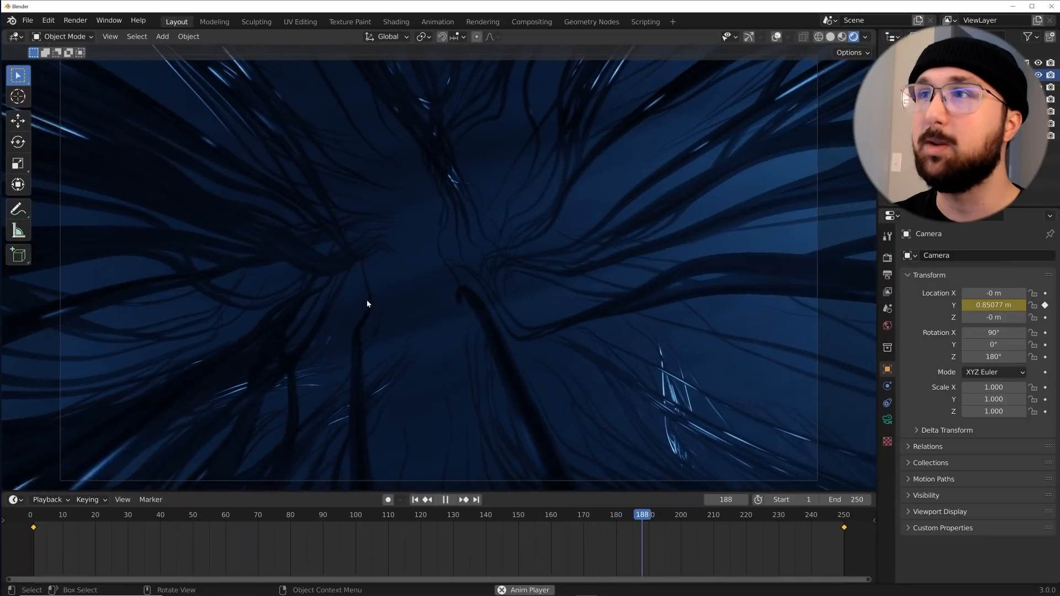
key(space)
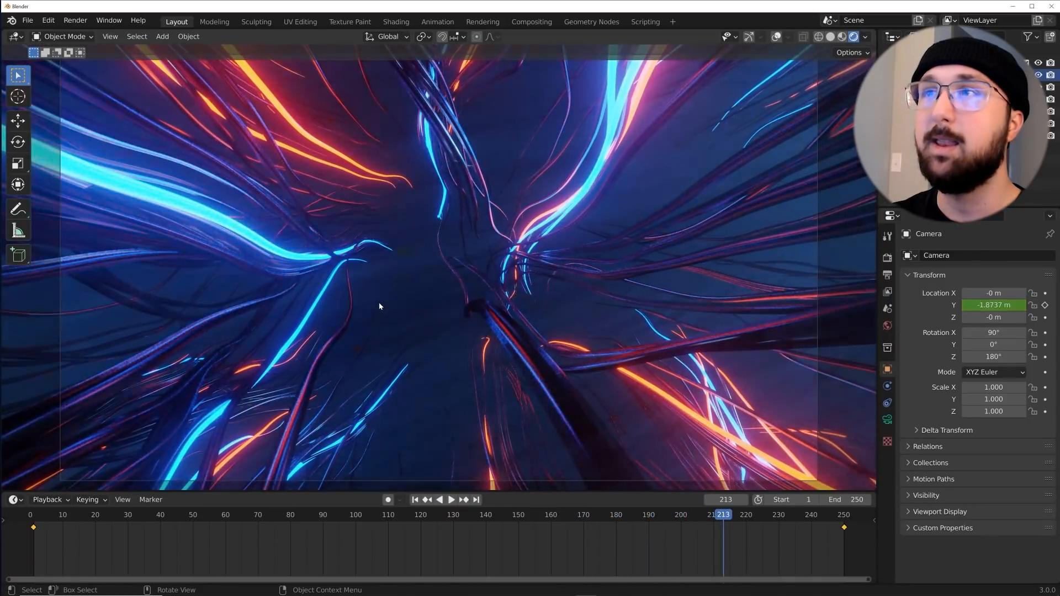
Step: Set the render output's file format to FFmpeg Video with an MPEG-4 container
click(888, 275)
scroll(986, 374, down, 3)
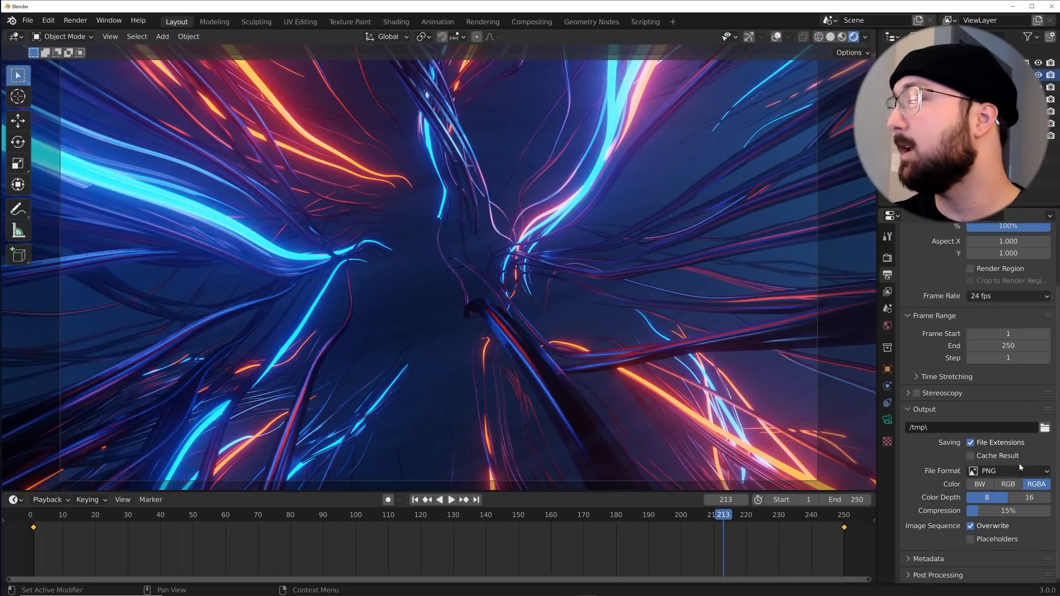
click(1015, 471)
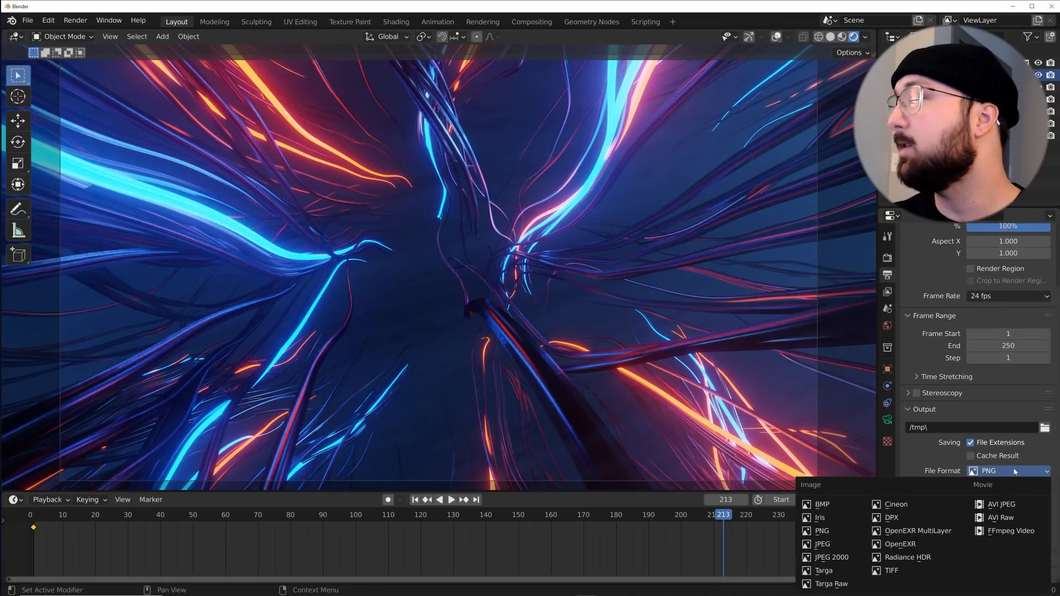
click(1003, 531)
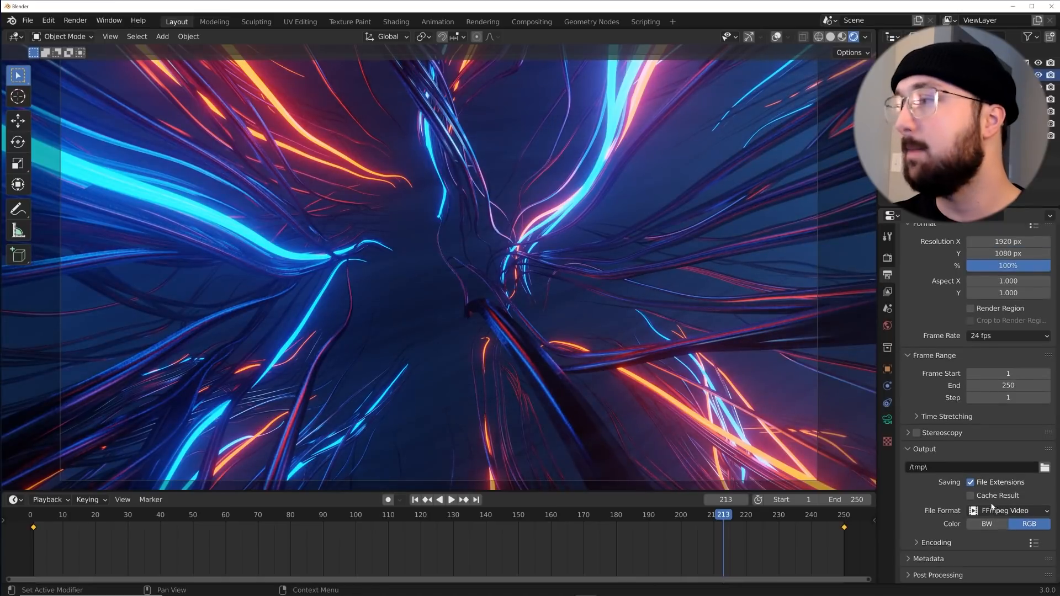
click(929, 545)
click(980, 560)
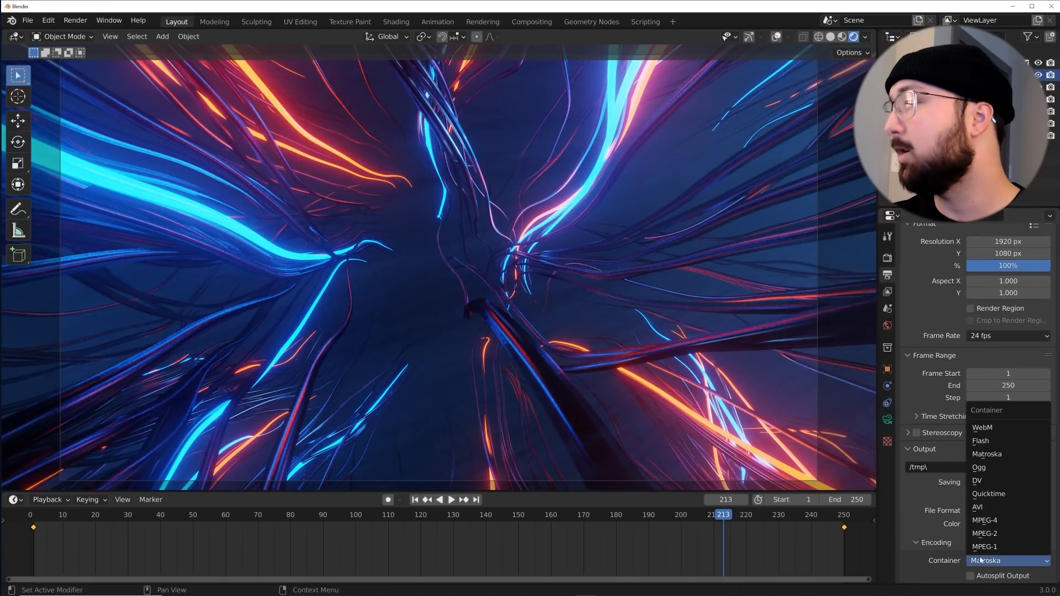
click(980, 522)
Step: Set the video encoding's output quality to Perceptually Lossless and look at the render commands
scroll(994, 513, down, 6)
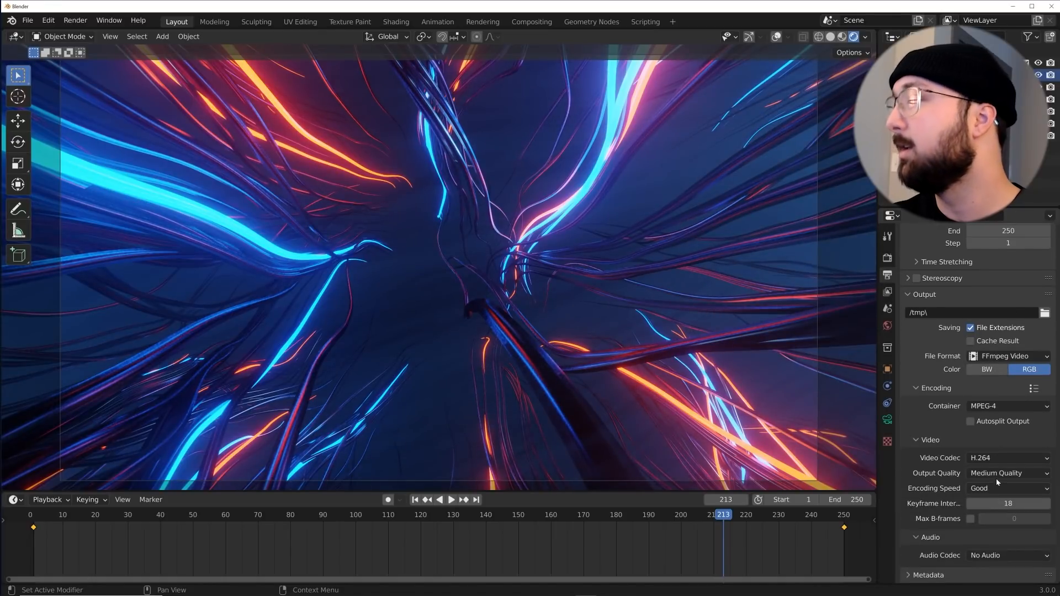
click(996, 476)
click(985, 433)
click(75, 21)
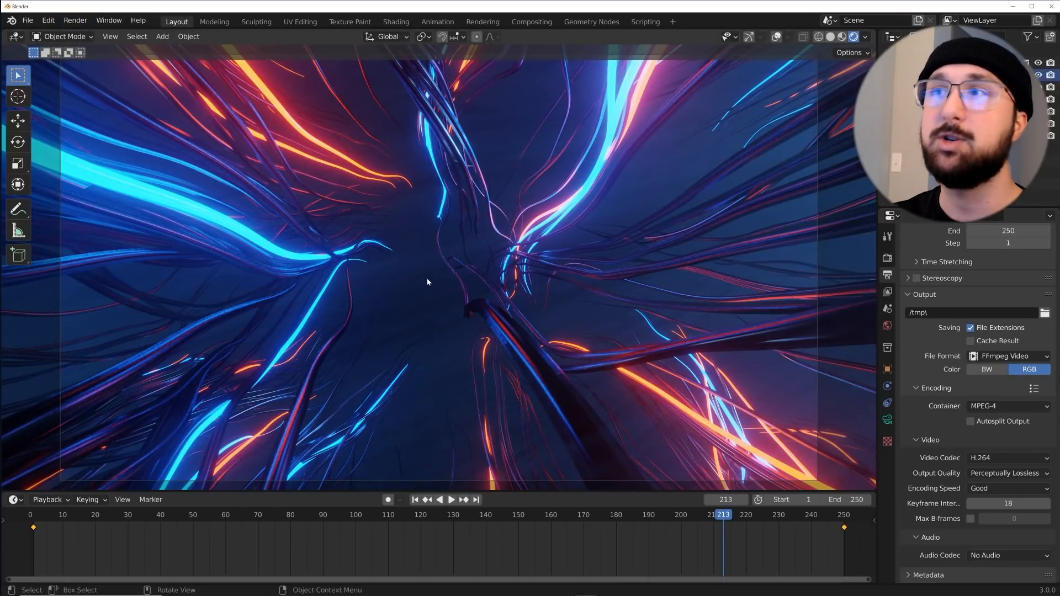